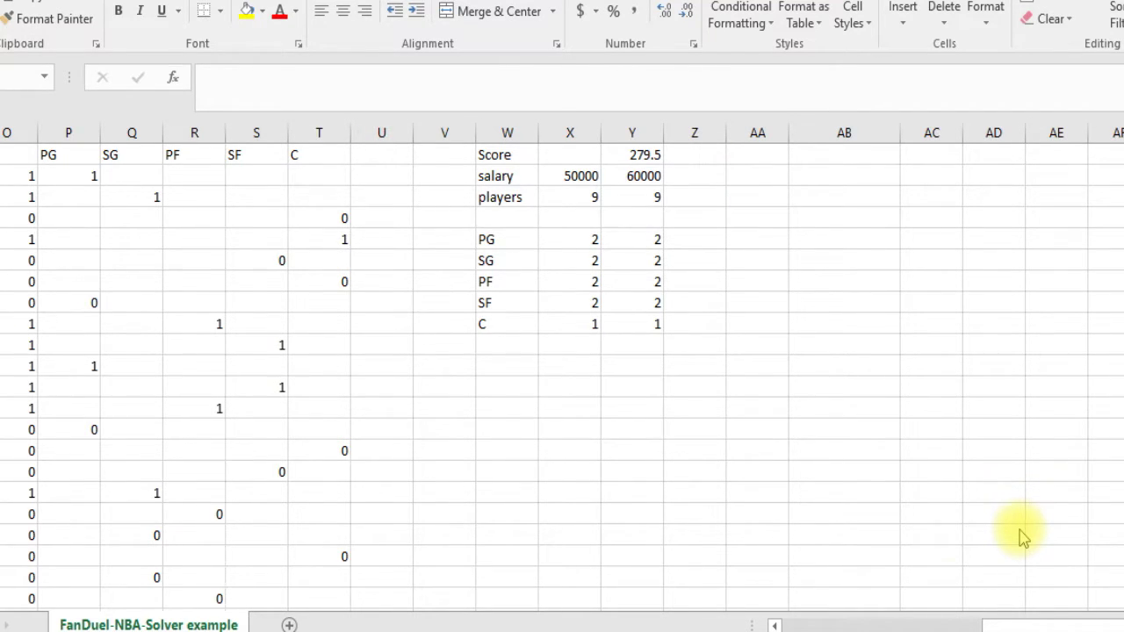
Examine the player list's names, positions, salaries and teams on the FanDuel-NBA-Solver example sheet.
{"action": "left_click", "coordinate": [816, 619]}
{"action": "left_click", "coordinate": [814, 621]}
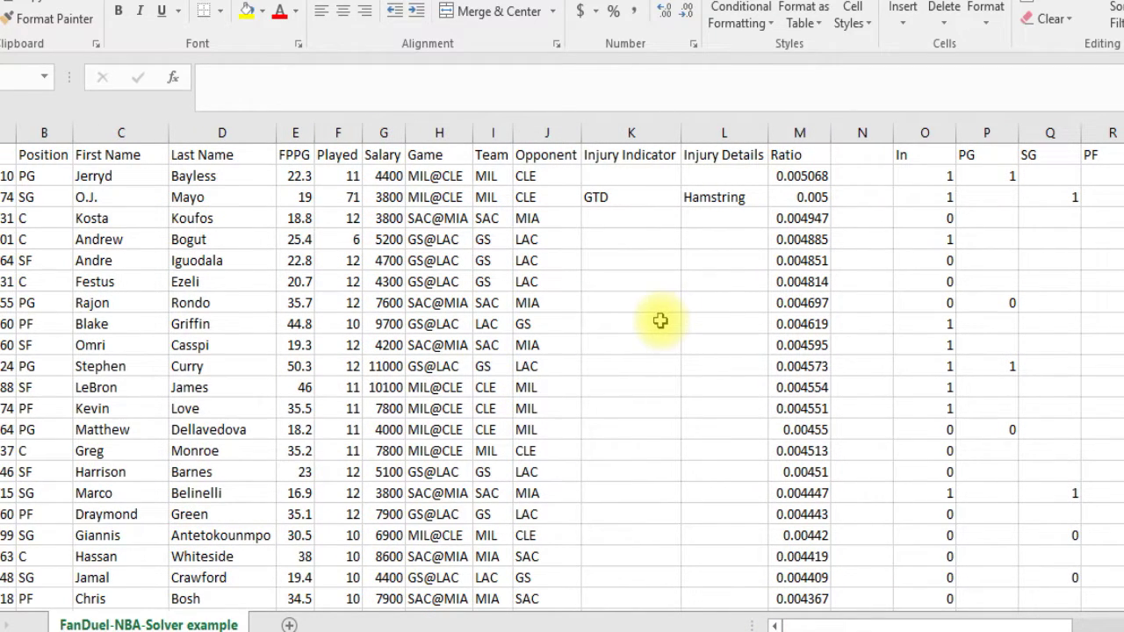
{"action": "left_click", "coordinate": [860, 322]}
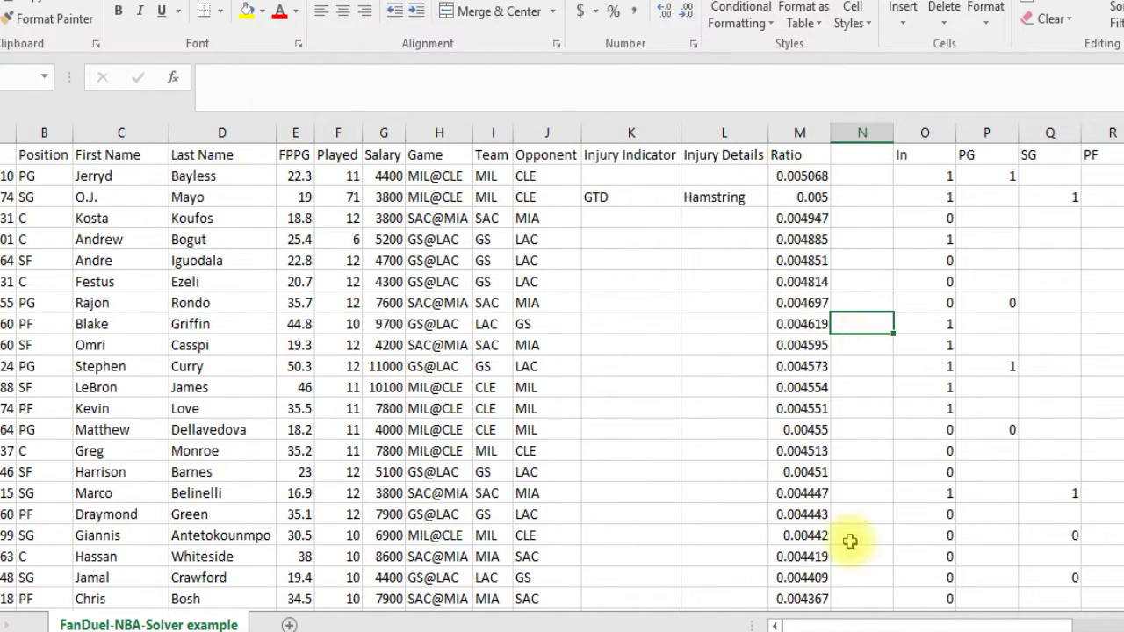
{"action": "left_click", "coordinate": [859, 450]}
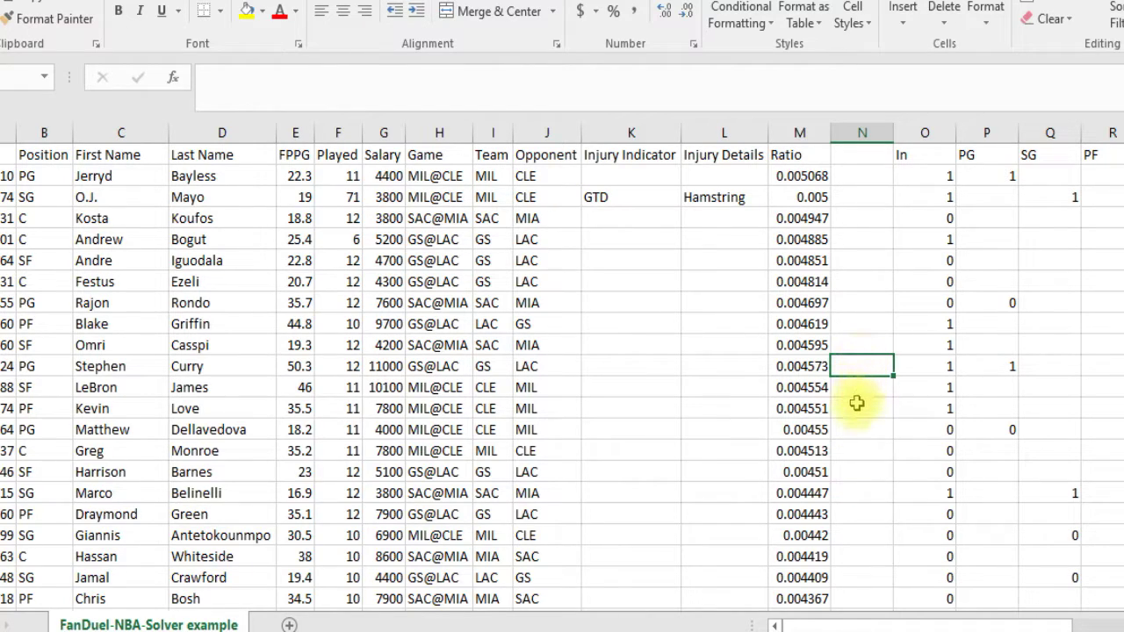
{"action": "left_click", "coordinate": [226, 321]}
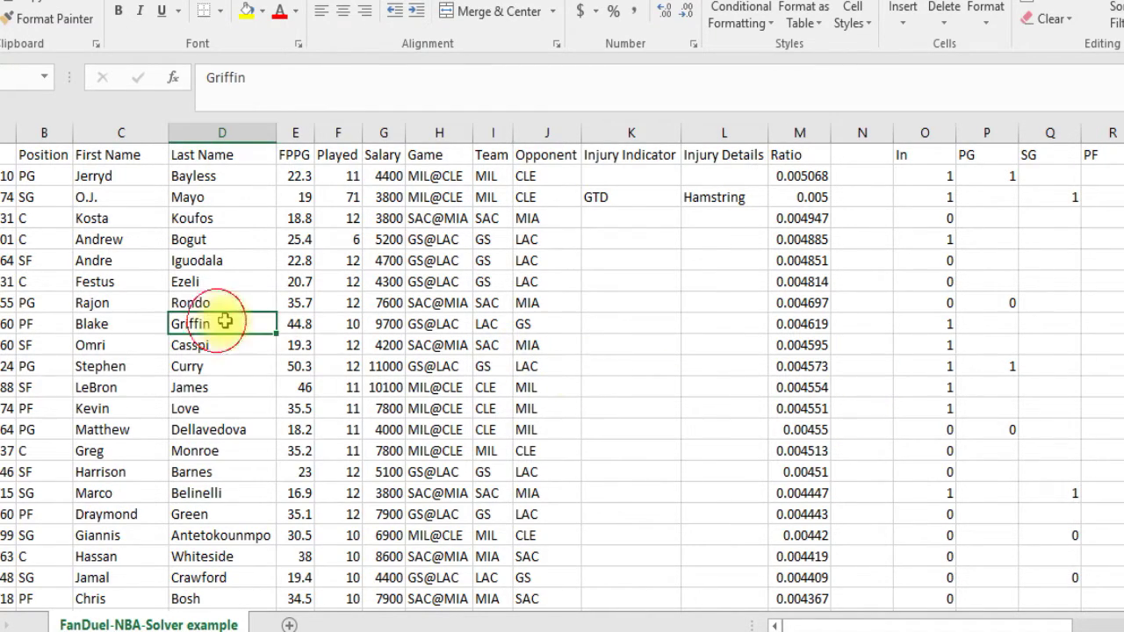
{"action": "left_click", "coordinate": [350, 321]}
{"action": "left_click", "coordinate": [225, 405]}
{"action": "left_click", "coordinate": [137, 325]}
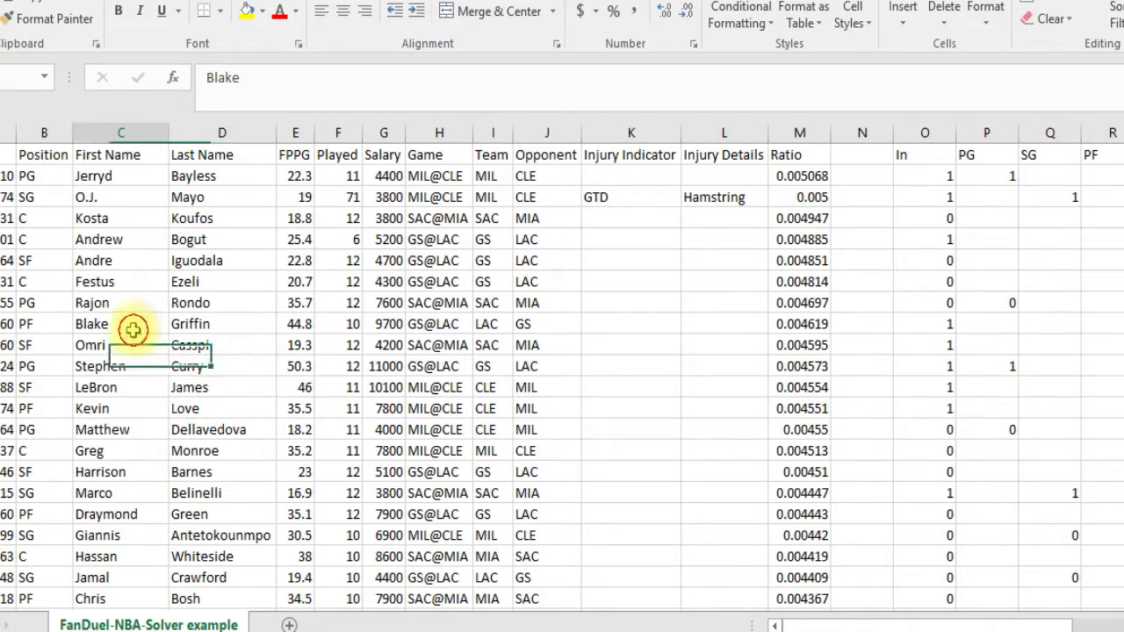
{"action": "left_click", "coordinate": [236, 365]}
{"action": "left_click", "coordinate": [497, 365]}
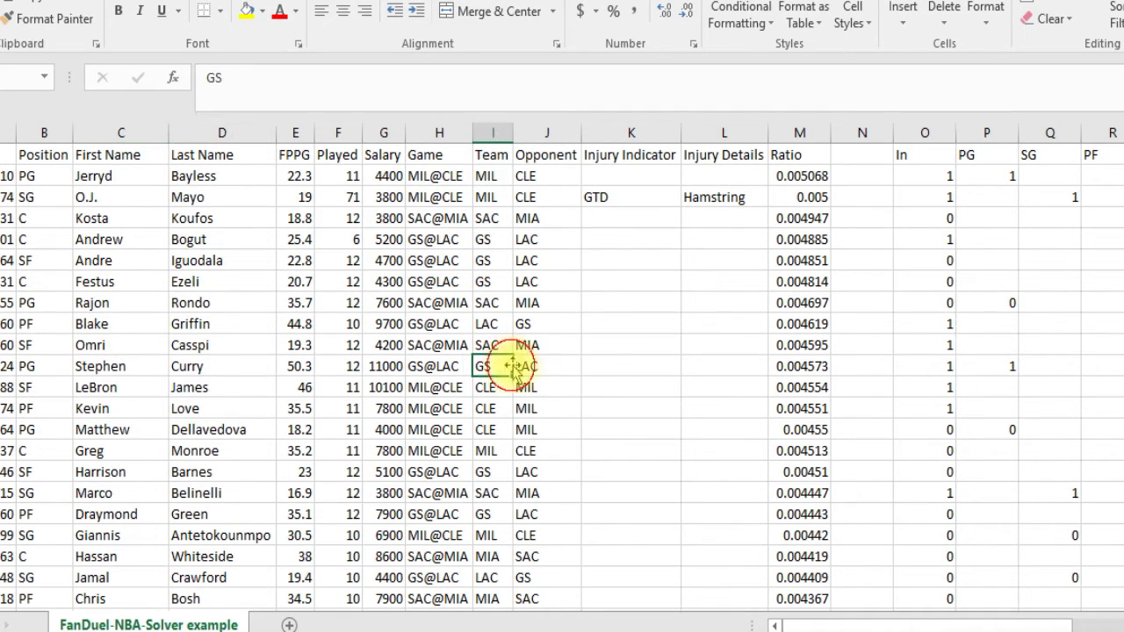
Examine the 1/0 selection flags in the In column and the position totals in the score, salary and players summary.
{"action": "left_click_drag", "start_coordinate": [1025, 625], "coordinate": [1105, 625]}
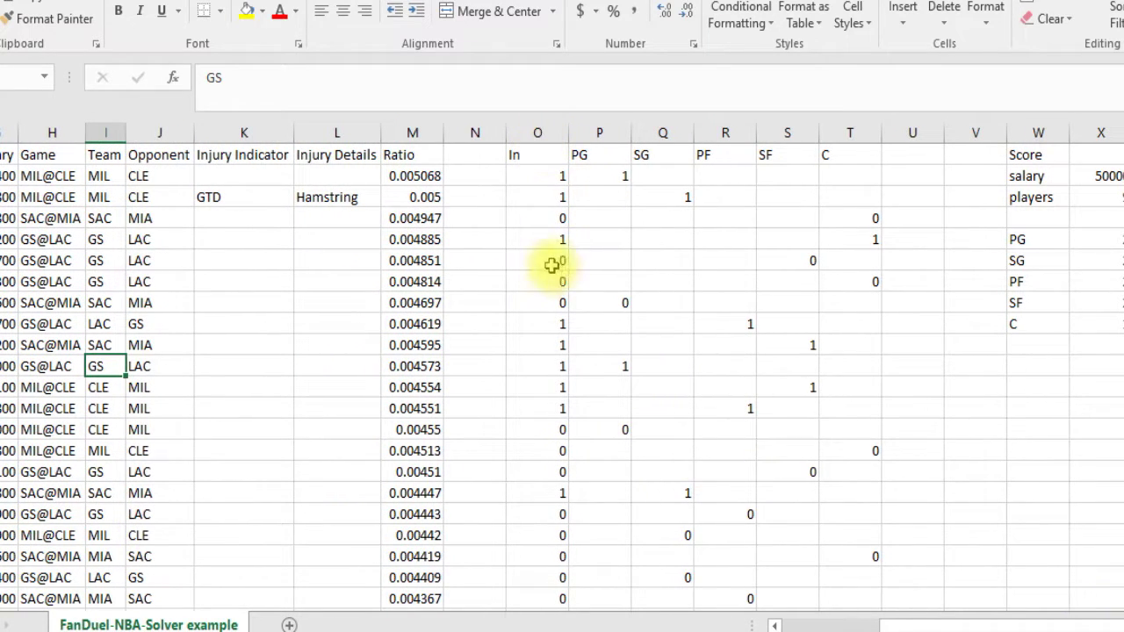
{"action": "left_click", "coordinate": [556, 174]}
{"action": "left_click", "coordinate": [550, 197]}
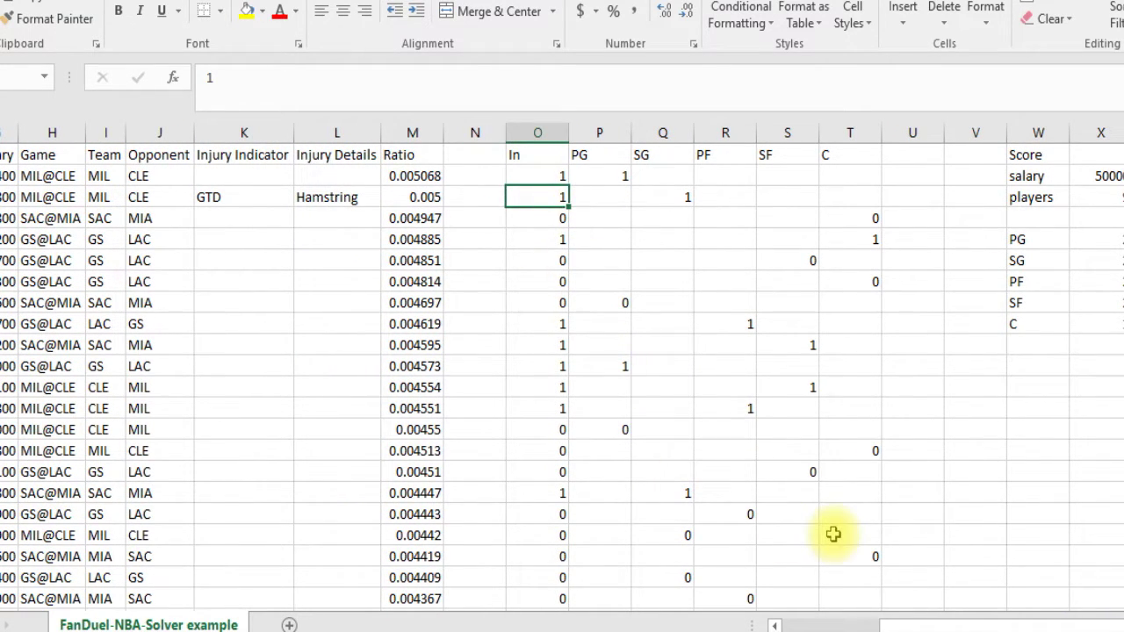
{"action": "left_click_drag", "start_coordinate": [951, 629], "coordinate": [1037, 625]}
{"action": "left_click", "coordinate": [722, 158]}
{"action": "left_click", "coordinate": [733, 219]}
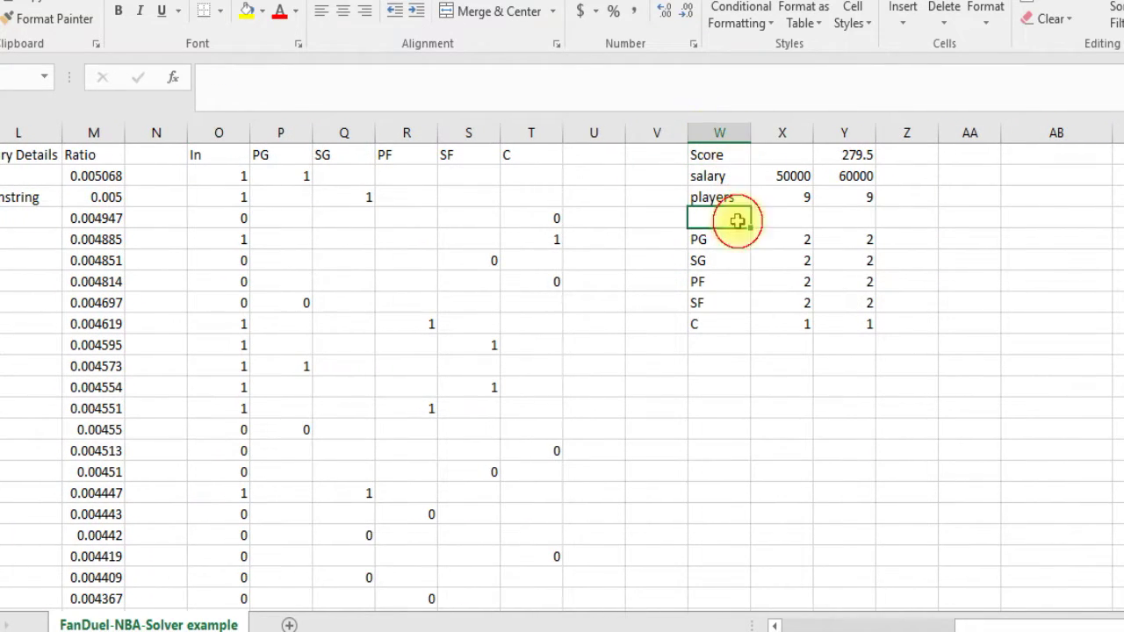
{"action": "left_click", "coordinate": [853, 237]}
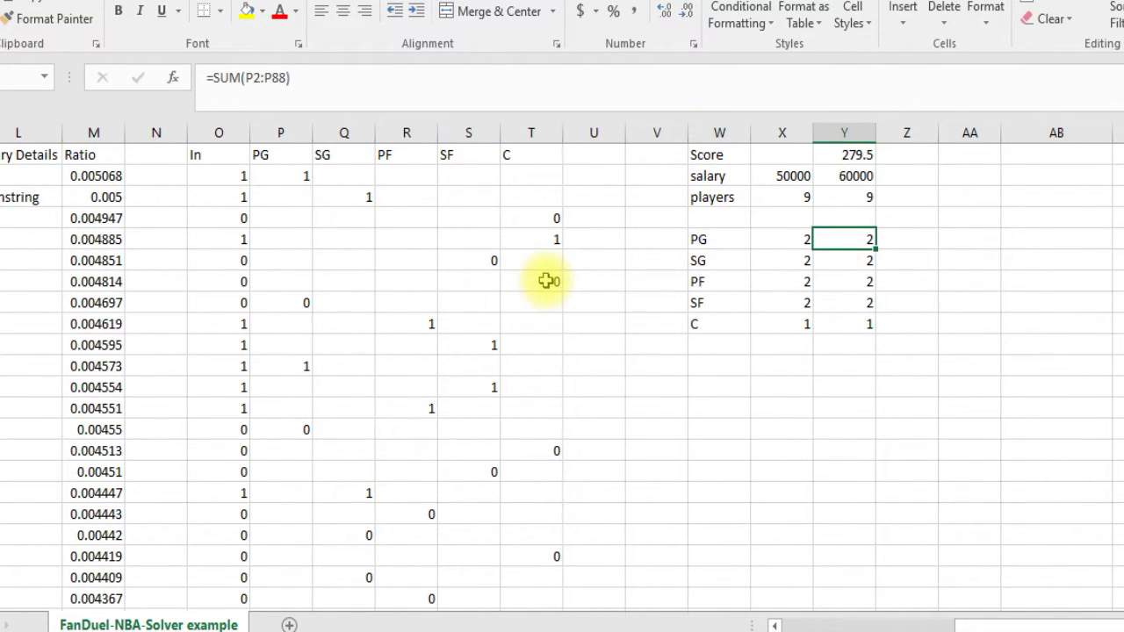
{"action": "left_click", "coordinate": [226, 173]}
Enter =IF(O2=1,D2,"") in cell AB2 to return the last name of a selected player.
{"action": "left_click_drag", "start_coordinate": [1016, 623], "coordinate": [1123, 626]}
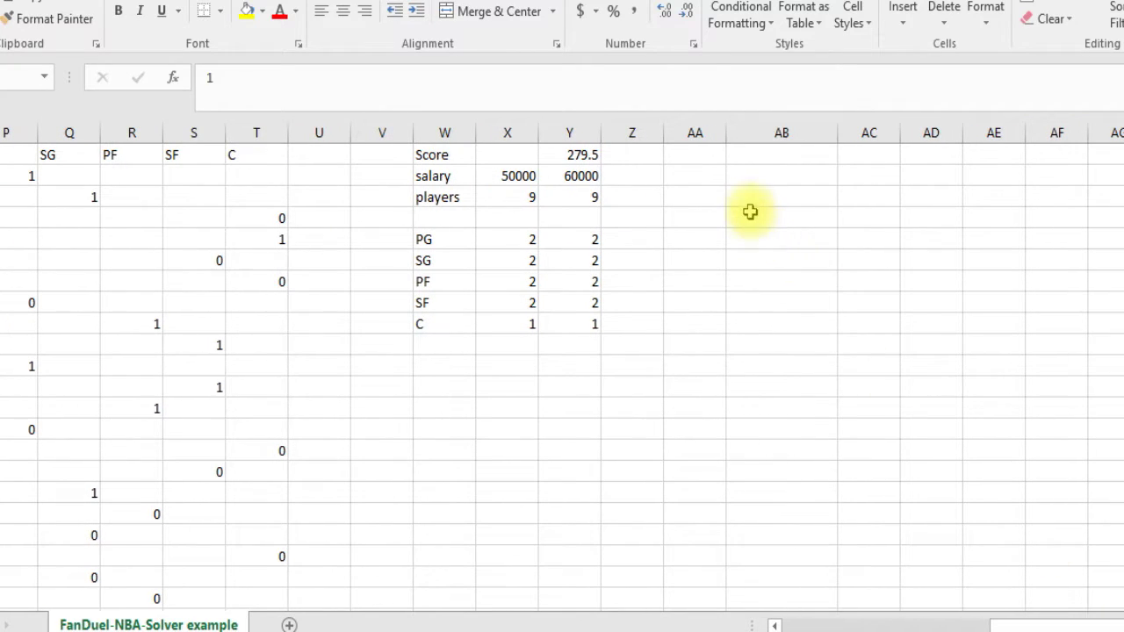
{"action": "left_click", "coordinate": [761, 181]}
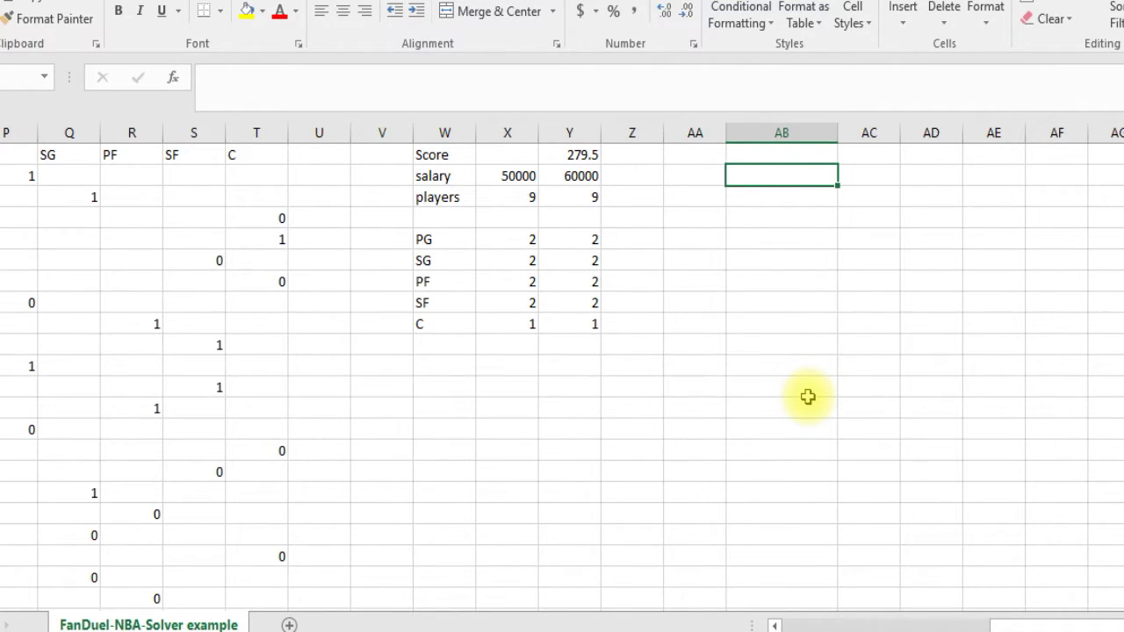
{"action": "type", "text": "=if("}
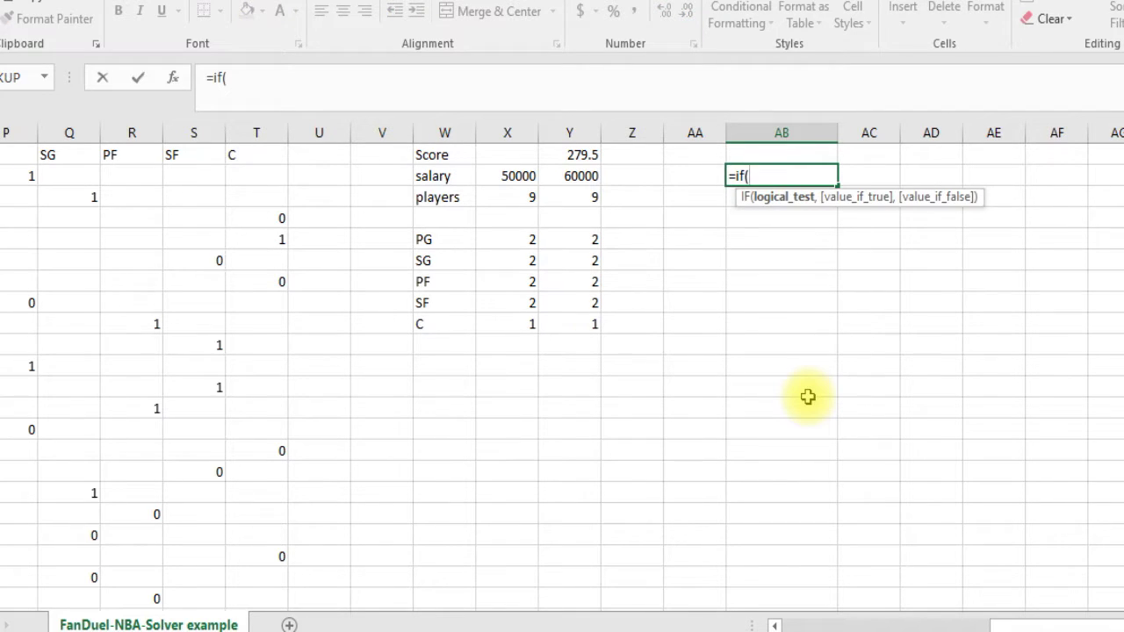
{"action": "left_click_drag", "start_coordinate": [1057, 629], "coordinate": [944, 619]}
{"action": "left_click", "coordinate": [492, 174]}
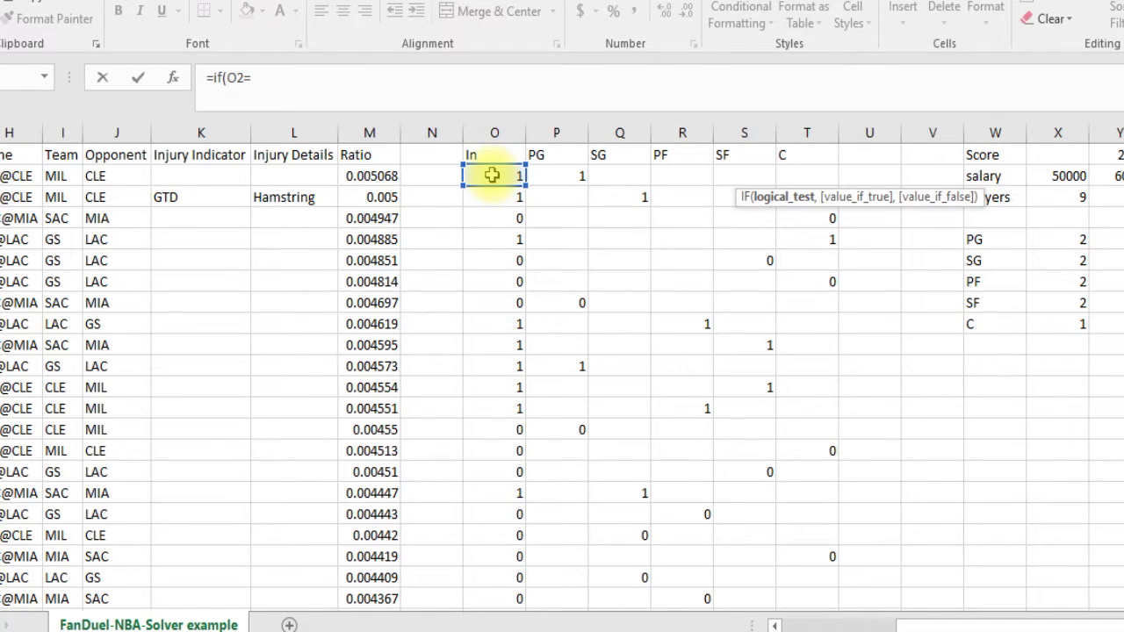
{"action": "left_click", "coordinate": [790, 622]}
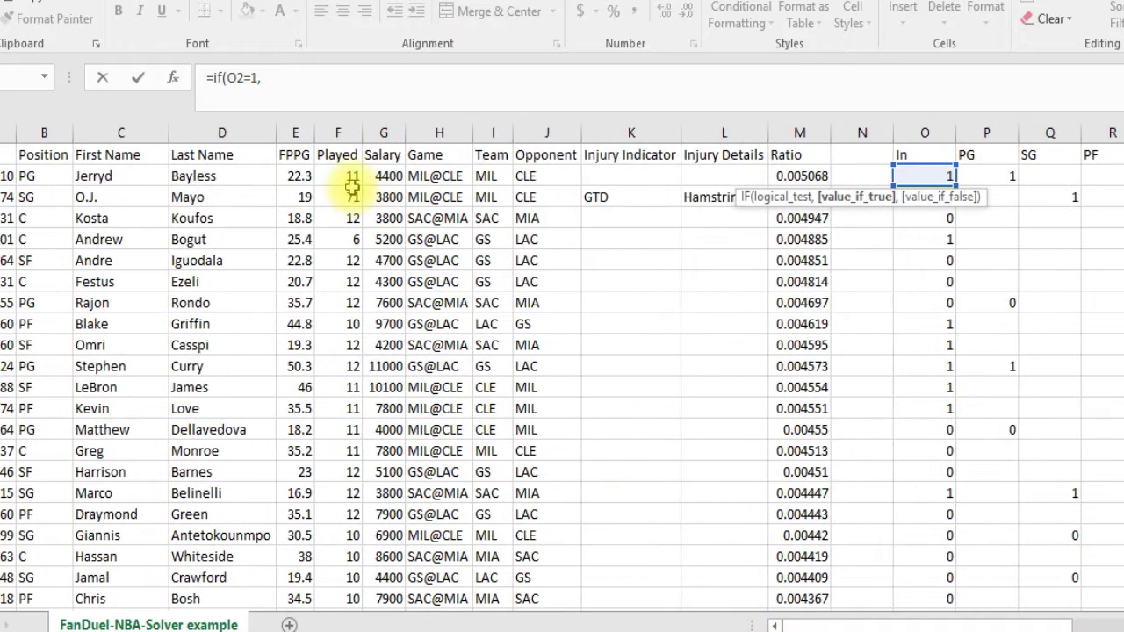
{"action": "left_click", "coordinate": [202, 178]}
{"action": "type", "text": ","}
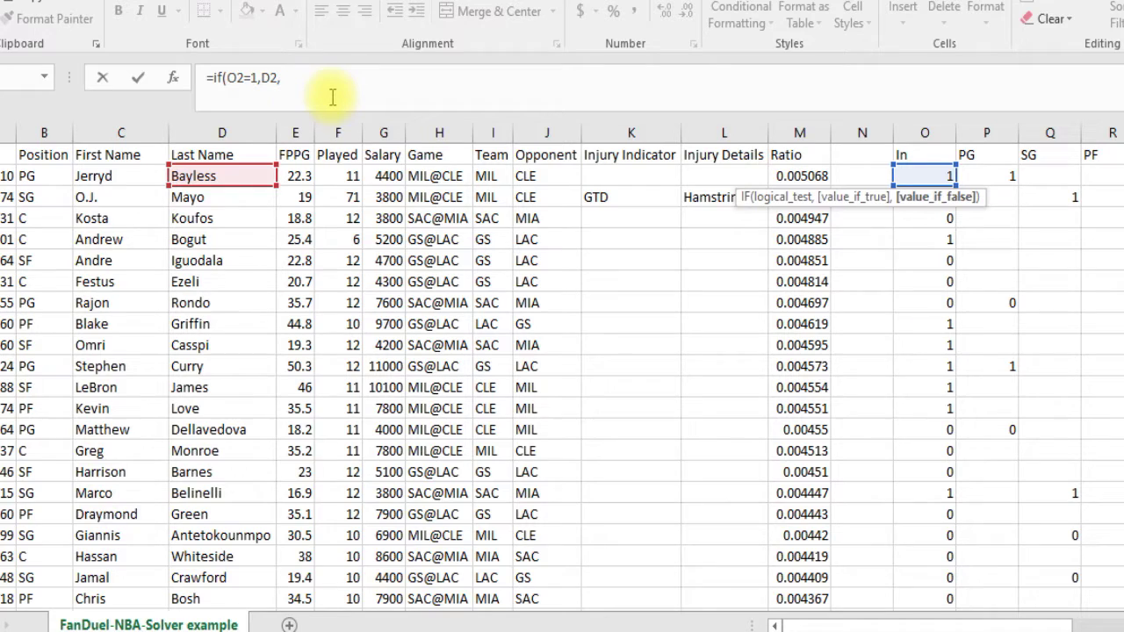
{"action": "type", "text": "\"\""}
{"action": "key", "text": "Return"}
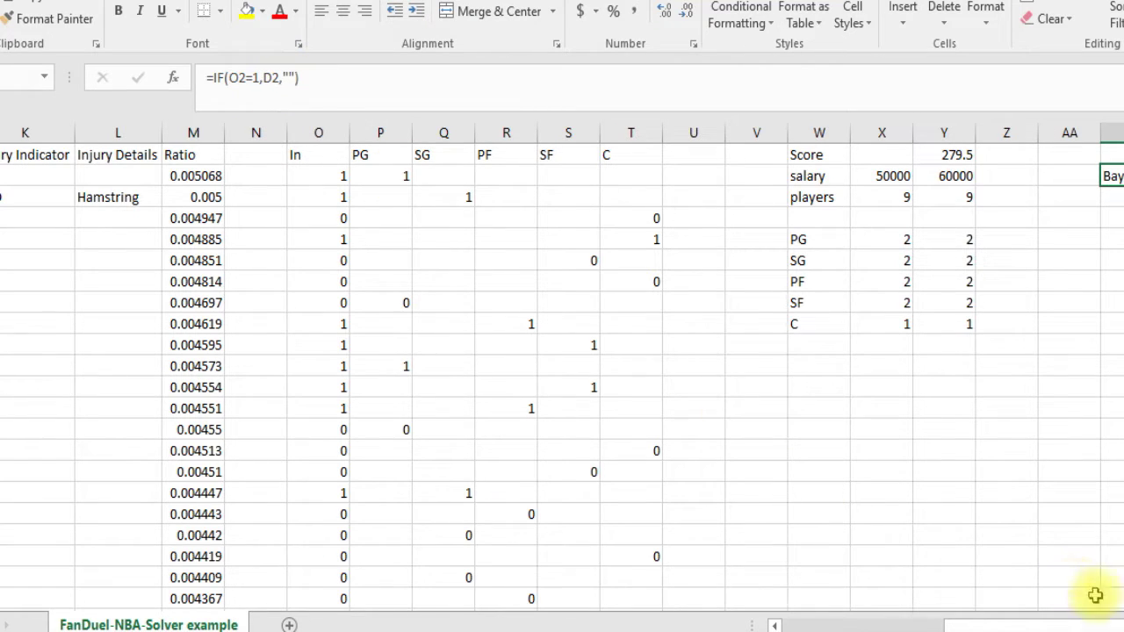
Fill the last-name formula from AB2 down to AB16 and check the resulting cells.
{"action": "scroll", "coordinate": [953, 219], "scroll_direction": "right", "scroll_amount": 3}
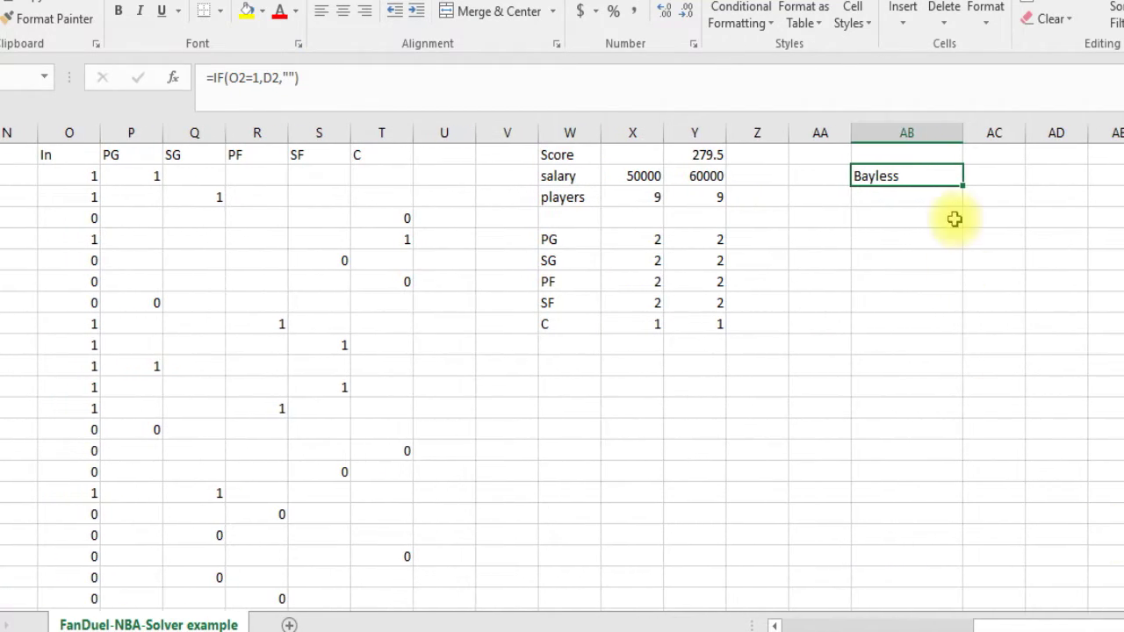
{"action": "left_click_drag", "start_coordinate": [964, 188], "coordinate": [936, 482]}
{"action": "left_click", "coordinate": [890, 176]}
{"action": "left_click", "coordinate": [891, 202]}
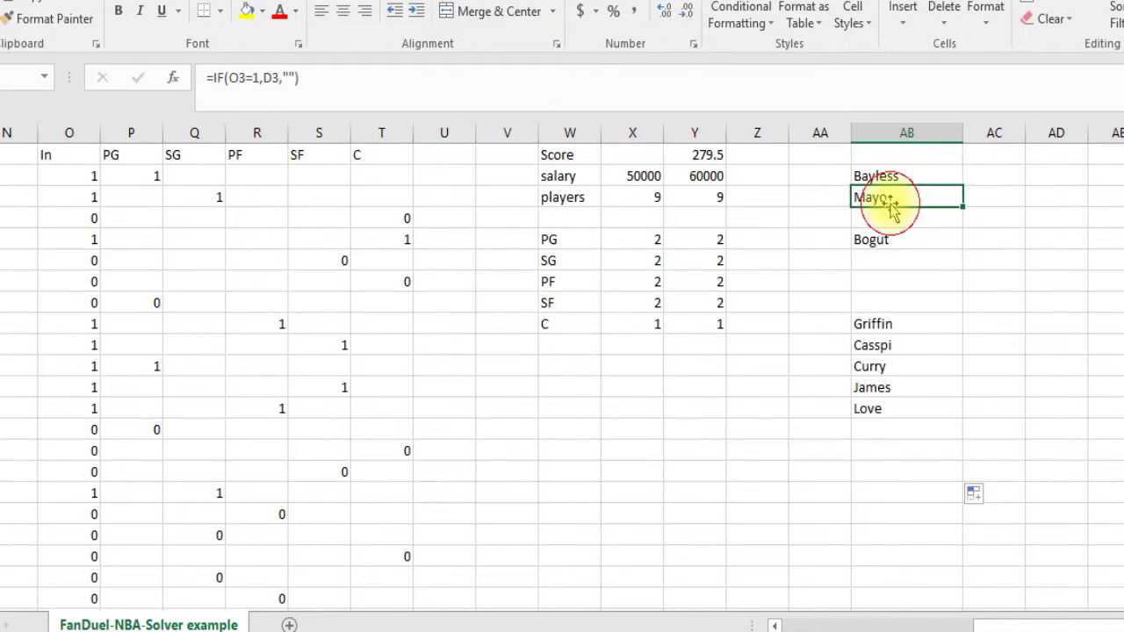
{"action": "left_click", "coordinate": [889, 219]}
{"action": "left_click", "coordinate": [887, 239]}
{"action": "left_click", "coordinate": [885, 263]}
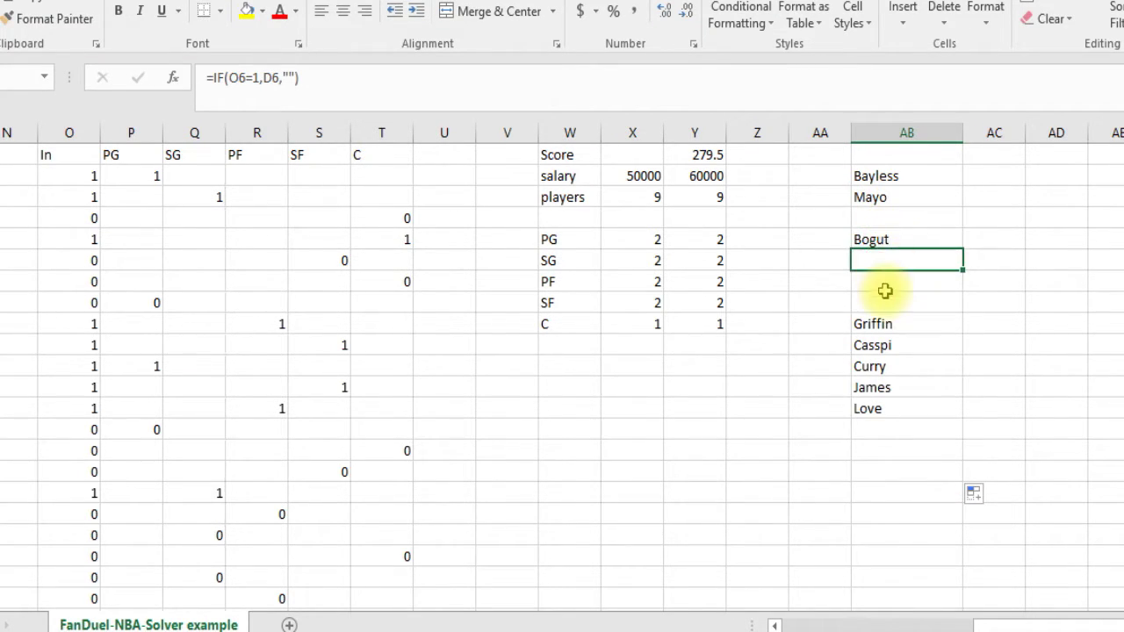
{"action": "left_click", "coordinate": [886, 284]}
{"action": "left_click", "coordinate": [885, 301]}
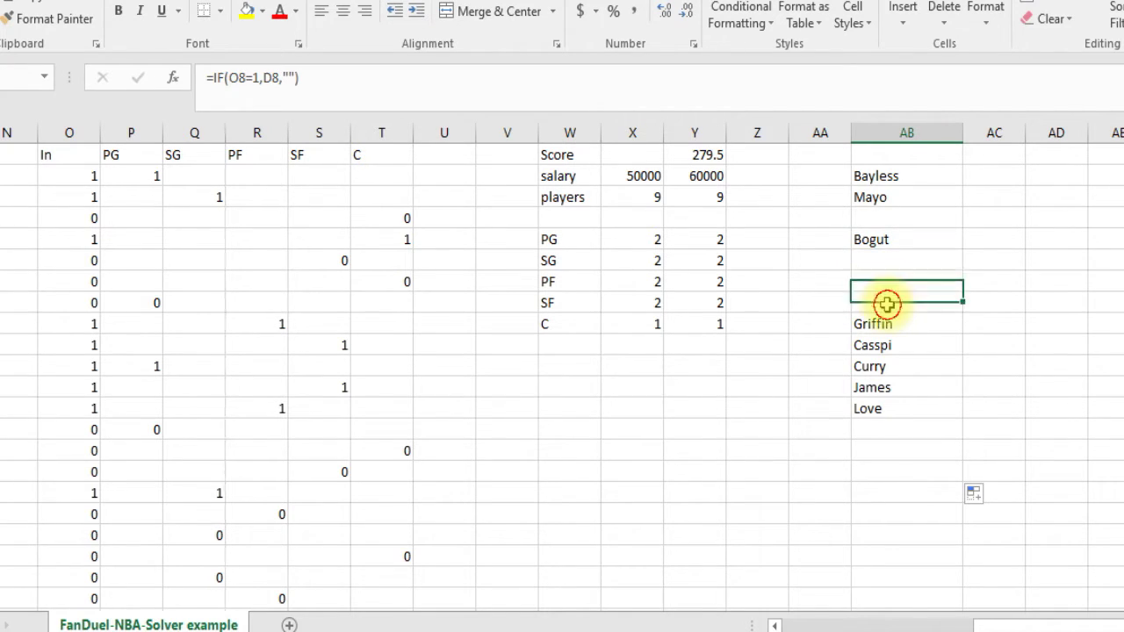
Enter =IF(O2=1,B2,"") in cell AC2 to return the position of a selected player.
{"action": "left_click", "coordinate": [989, 193]}
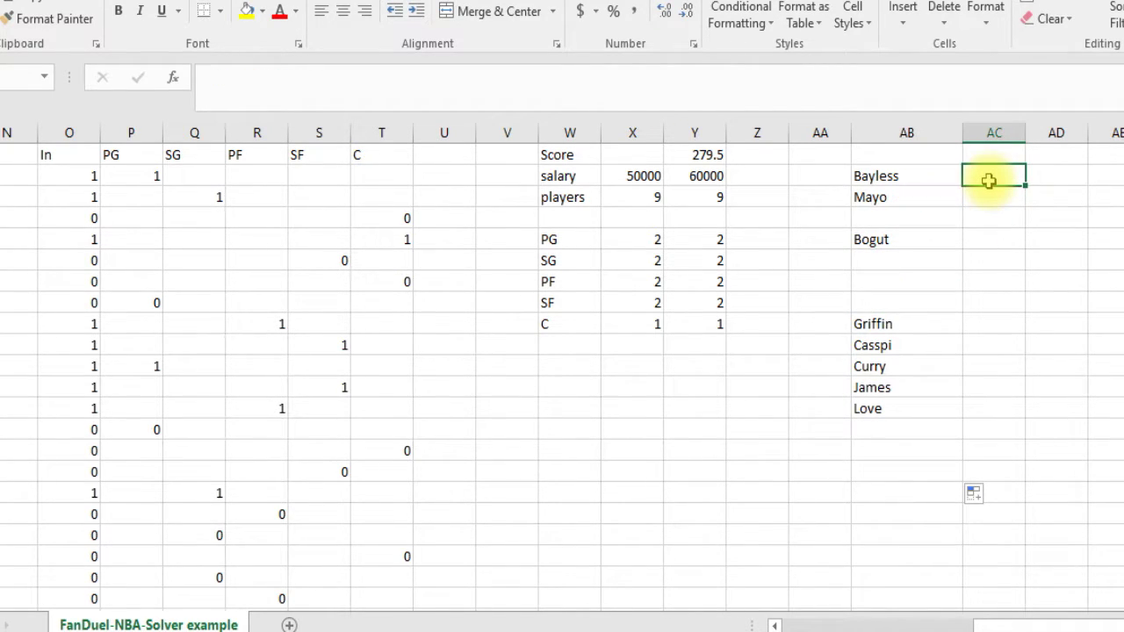
{"action": "type", "text": "=if"}
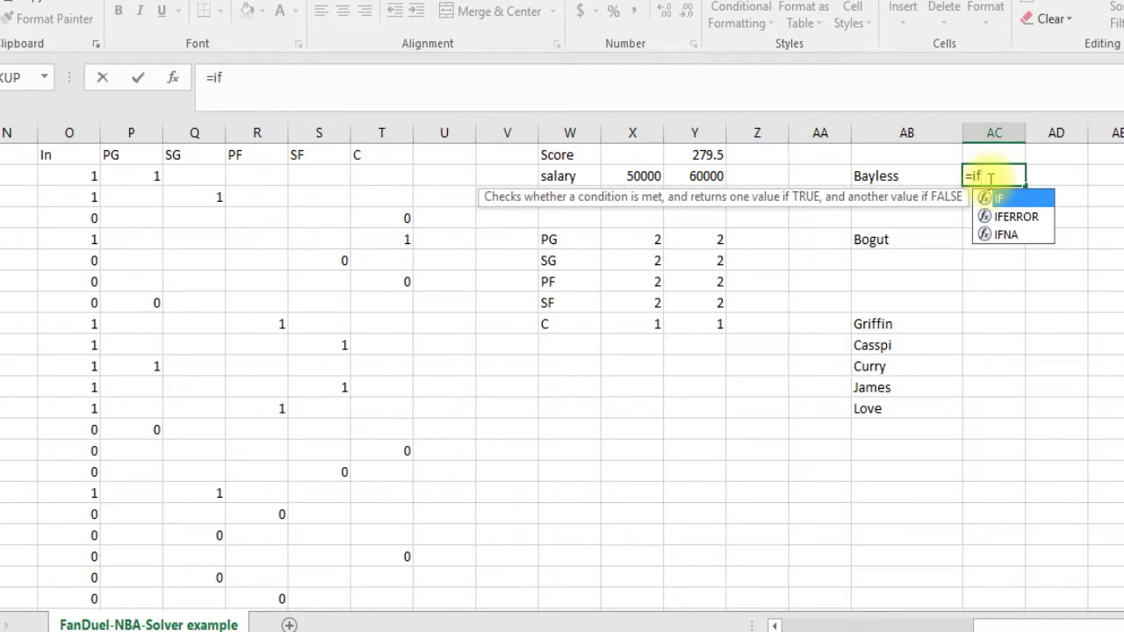
{"action": "type", "text": "("}
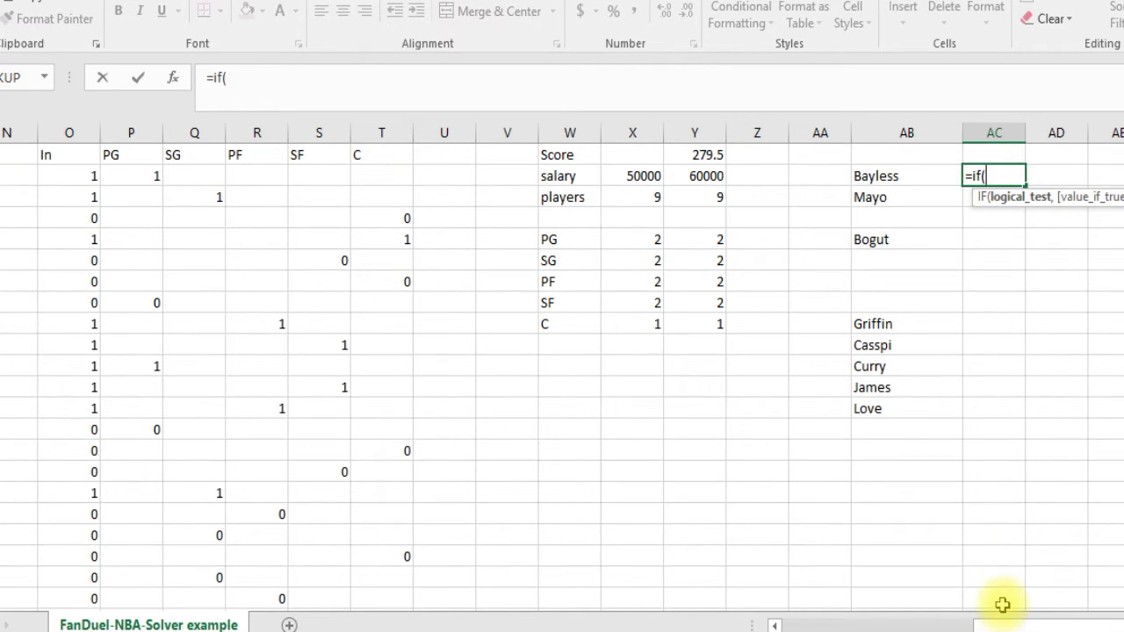
{"action": "left_click_drag", "start_coordinate": [1001, 623], "coordinate": [809, 520]}
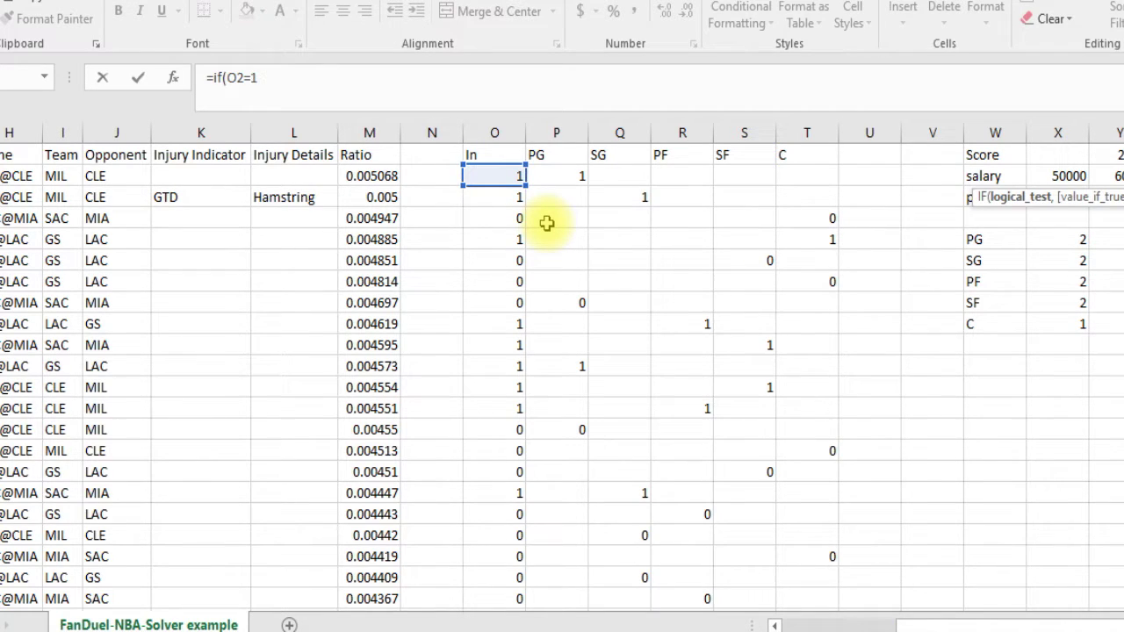
{"action": "left_click", "coordinate": [831, 618]}
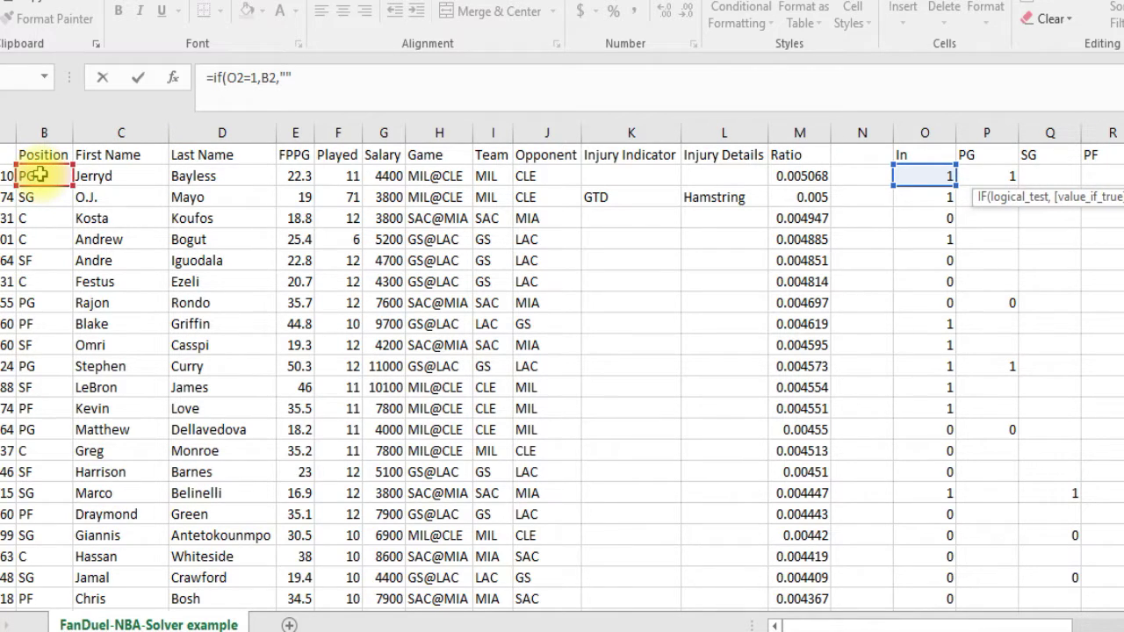
{"action": "type", "text": ")"}
{"action": "key", "text": "Return"}
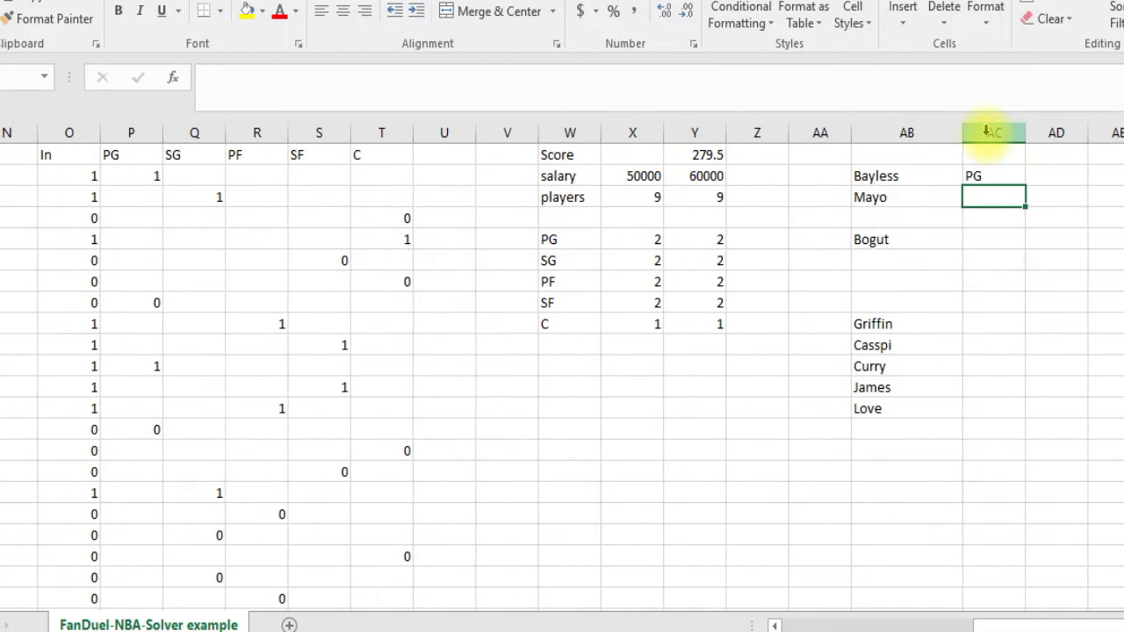
Fill the position formula from AC2 down to row 13 and extend the formulas in columns AB and AC through row 25.
{"action": "left_click", "coordinate": [1010, 178]}
{"action": "left_click_drag", "start_coordinate": [1025, 187], "coordinate": [1023, 414]}
{"action": "left_click", "coordinate": [916, 401]}
{"action": "left_click_drag", "start_coordinate": [916, 401], "coordinate": [1029, 594]}
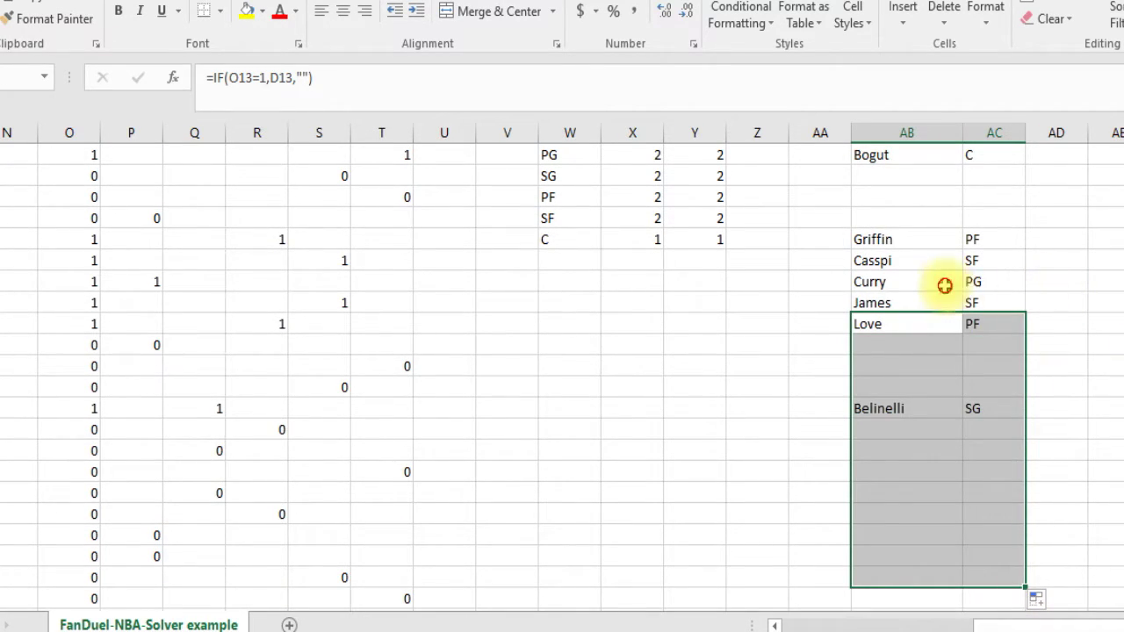
Fill the name and position formulas in columns AB and AC from row 11 down the rest of the player list.
{"action": "left_click", "coordinate": [904, 281]}
{"action": "scroll", "coordinate": [562, 369], "scroll_direction": "up", "scroll_amount": 2}
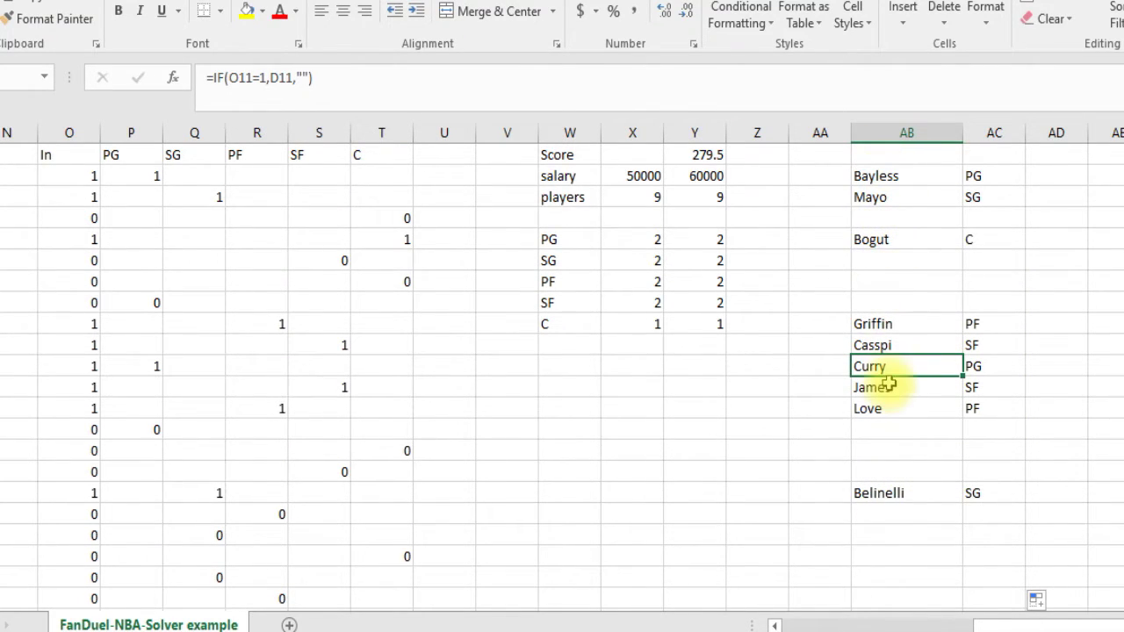
{"action": "mouse_move", "coordinate": [911, 367]}
{"action": "left_mouse_down"}
{"action": "mouse_move", "coordinate": [1008, 369]}
{"action": "mouse_move", "coordinate": [1025, 606]}
{"action": "mouse_move", "coordinate": [1024, 581]}
{"action": "mouse_move", "coordinate": [1029, 594]}
{"action": "left_mouse_up"}
{"action": "scroll", "coordinate": [875, 285], "scroll_direction": "up", "scroll_amount": 10}
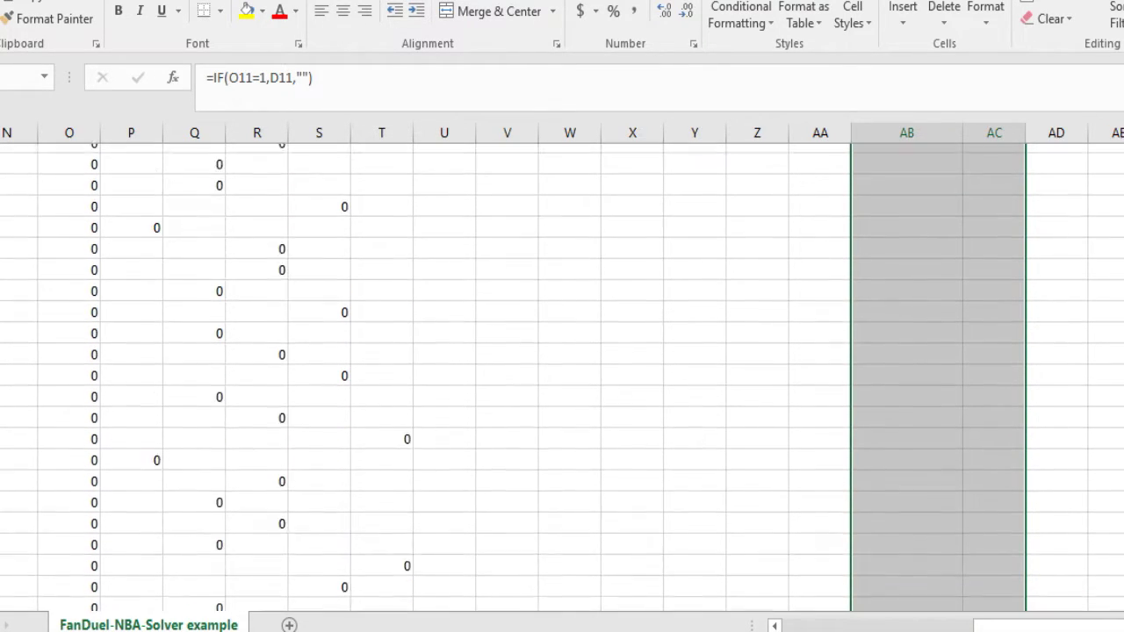
{"action": "left_click", "coordinate": [876, 284]}
{"action": "left_click", "coordinate": [892, 199]}
{"action": "left_click", "coordinate": [896, 175]}
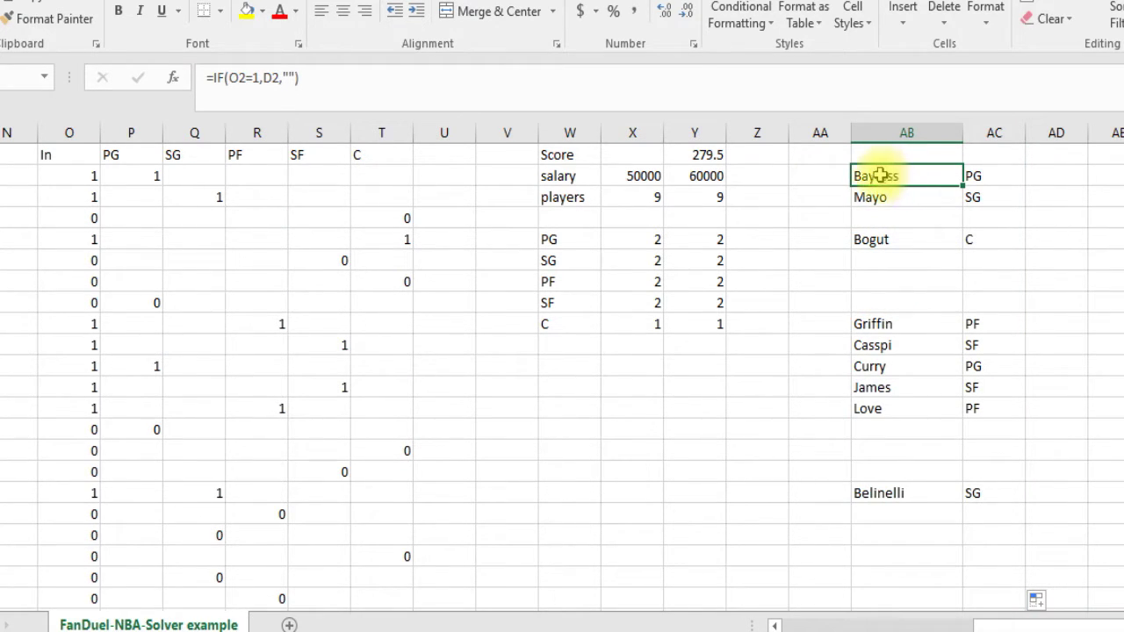
Copy the extracted names and positions in AB2:AC17, paste them as values only at AE2, and compare the pasted cells with the formula cells.
{"action": "mouse_move", "coordinate": [958, 176]}
{"action": "left_mouse_down"}
{"action": "mouse_move", "coordinate": [974, 176]}
{"action": "mouse_move", "coordinate": [973, 518]}
{"action": "mouse_move", "coordinate": [973, 496]}
{"action": "left_mouse_up"}
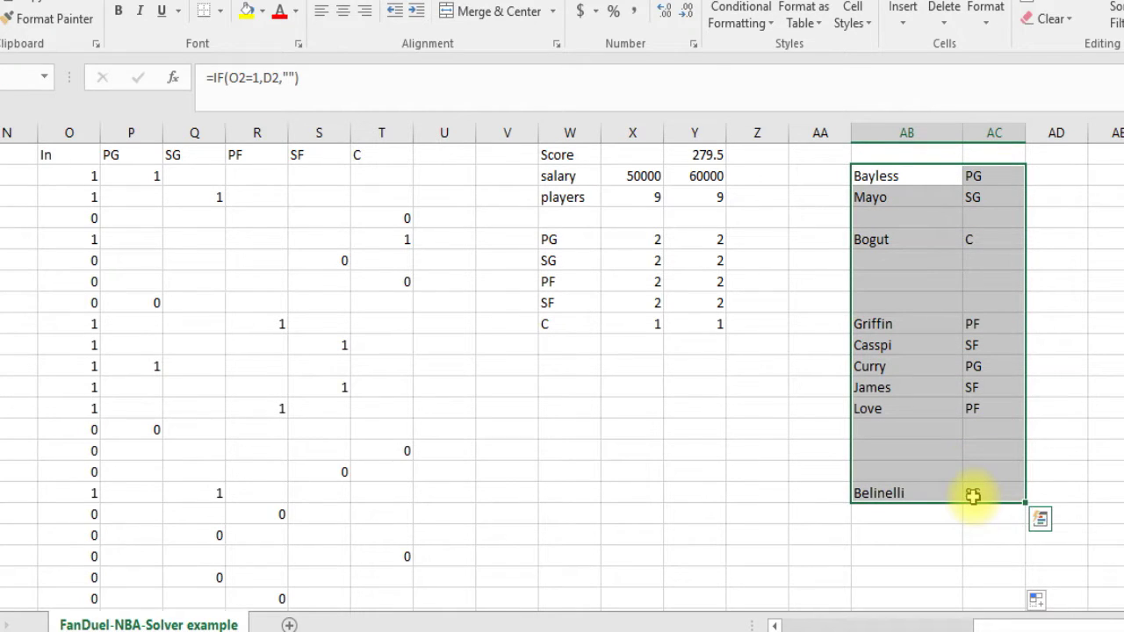
{"action": "key", "text": "ctrl+c"}
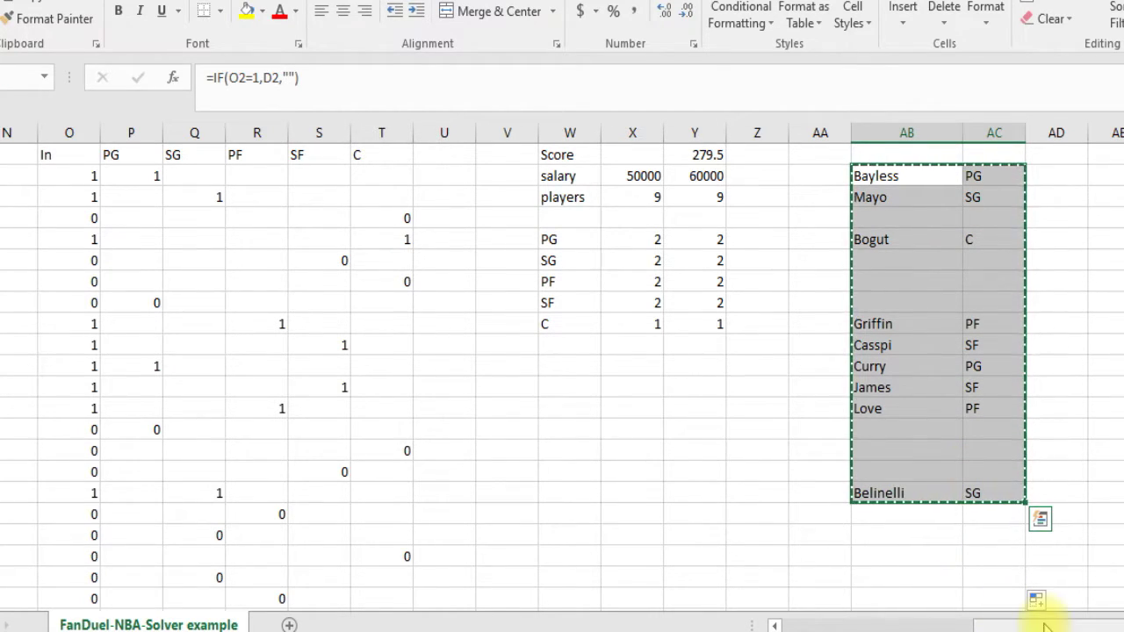
{"action": "scroll", "coordinate": [943, 294], "scroll_direction": "right", "scroll_amount": 5}
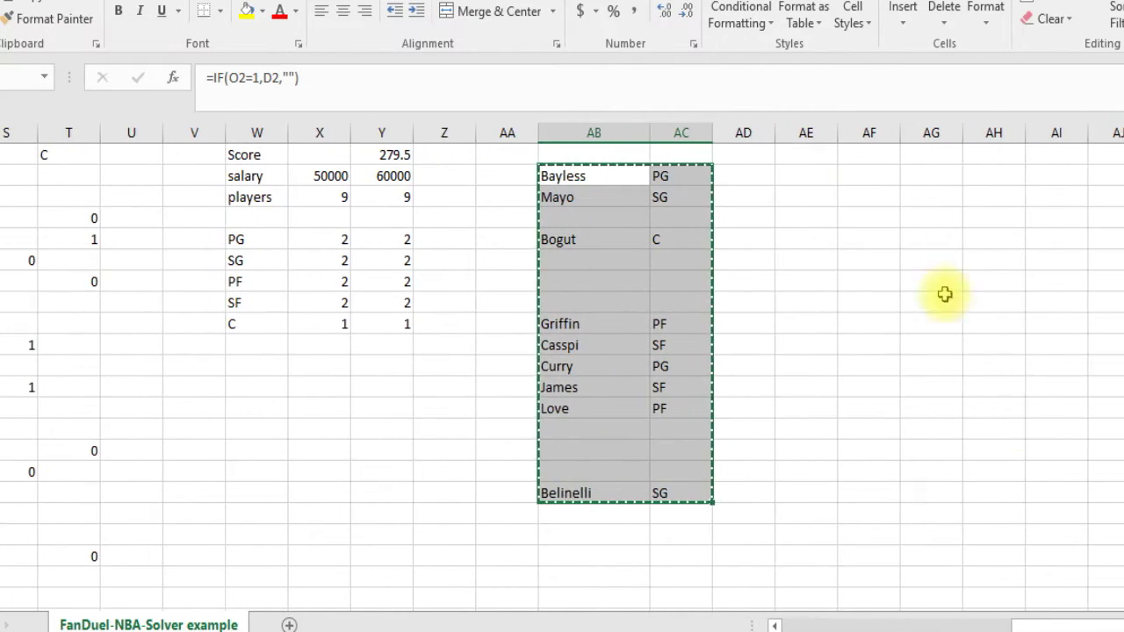
{"action": "left_click", "coordinate": [808, 171]}
{"action": "right_click", "coordinate": [808, 170]}
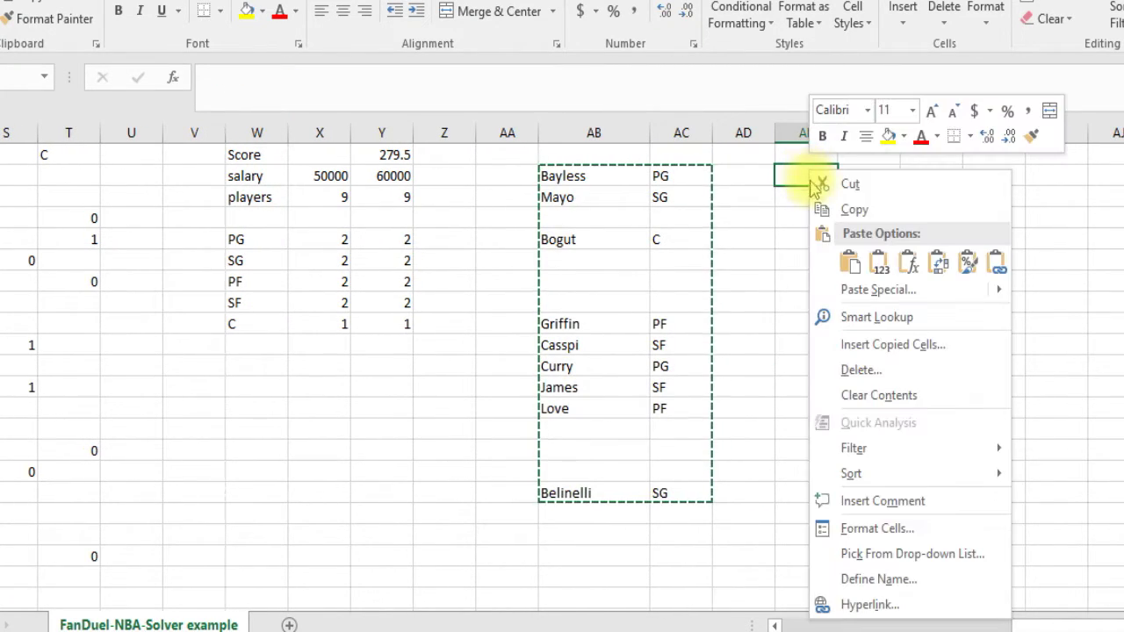
{"action": "left_click", "coordinate": [845, 287]}
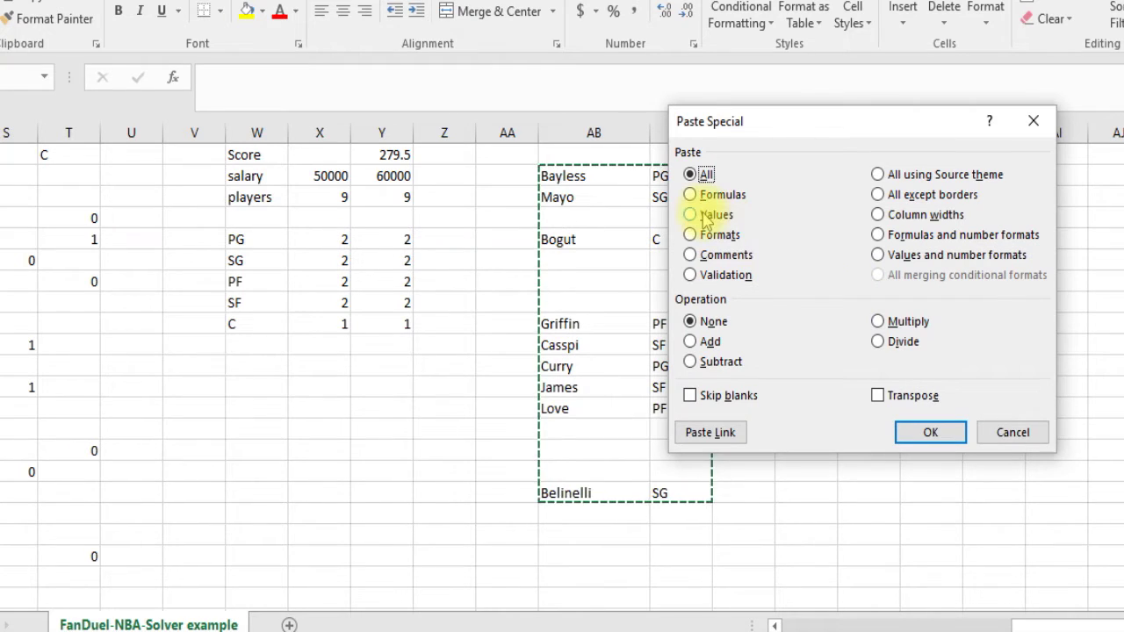
{"action": "left_click", "coordinate": [932, 432]}
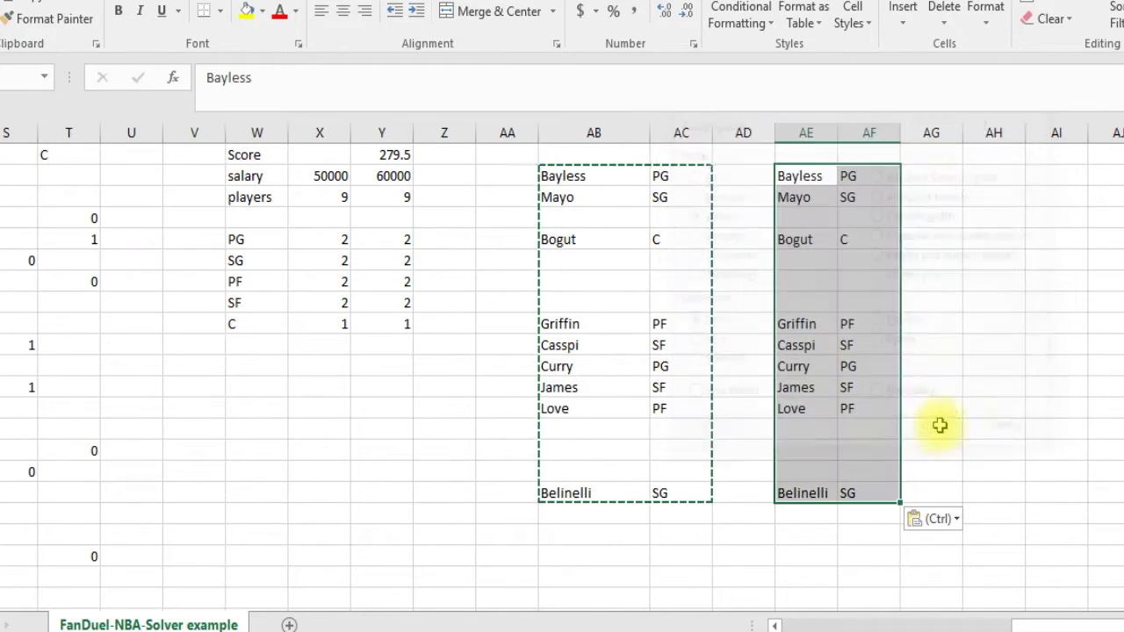
{"action": "left_click", "coordinate": [615, 180]}
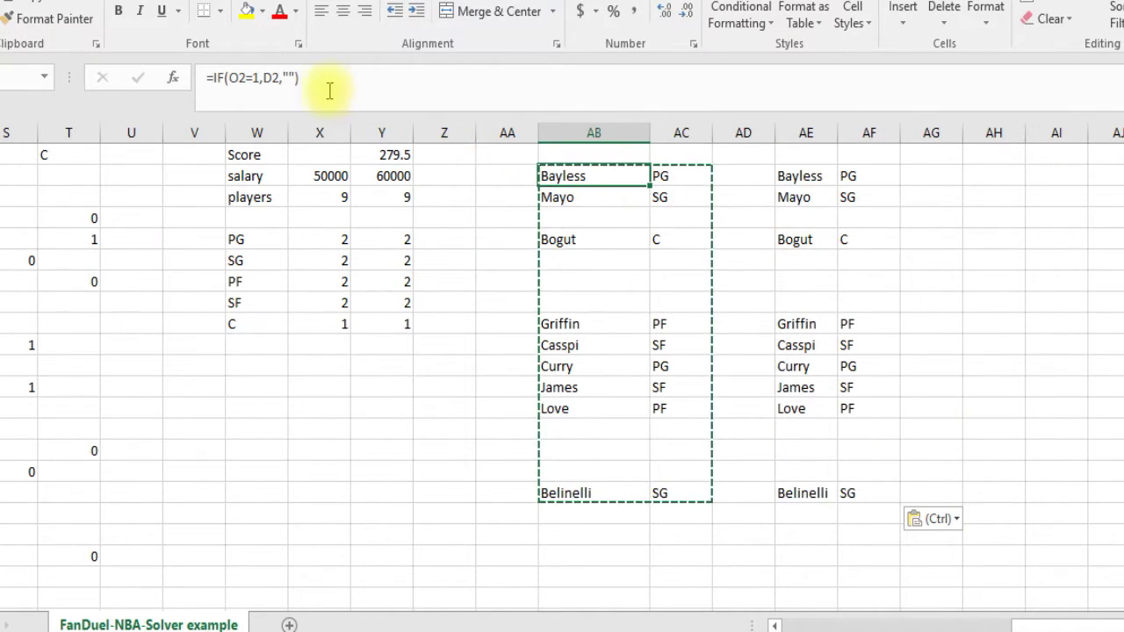
{"action": "left_click", "coordinate": [793, 177]}
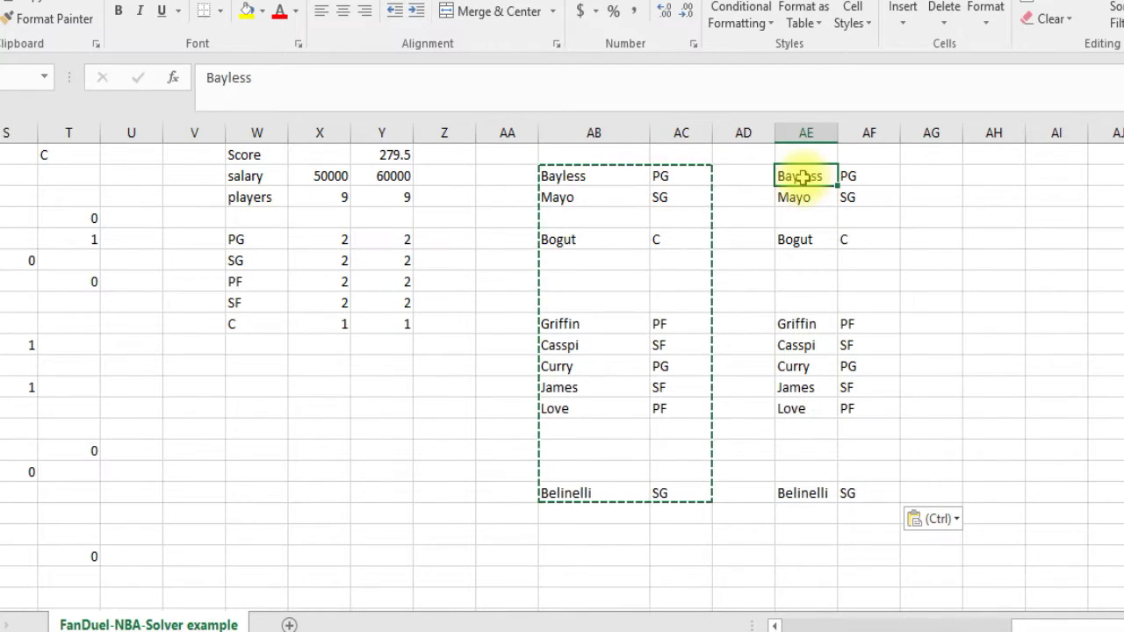
{"action": "left_click", "coordinate": [852, 193]}
{"action": "left_click", "coordinate": [826, 175]}
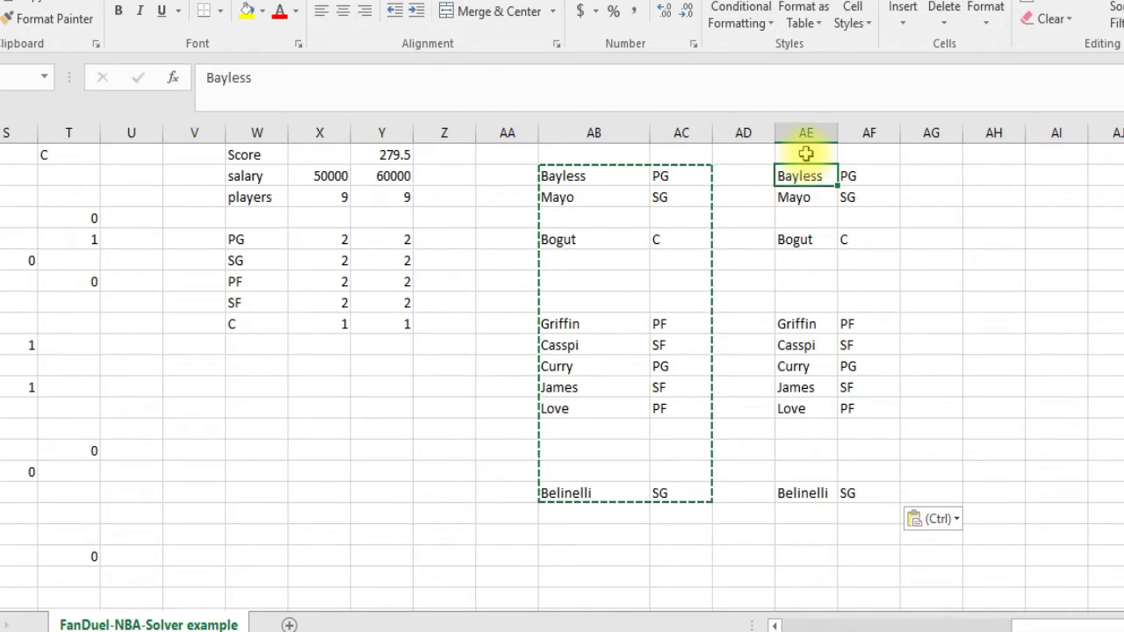
Sort columns AE and AF by the values of column AE in A to Z order.
{"action": "left_click_drag", "start_coordinate": [802, 134], "coordinate": [848, 132]}
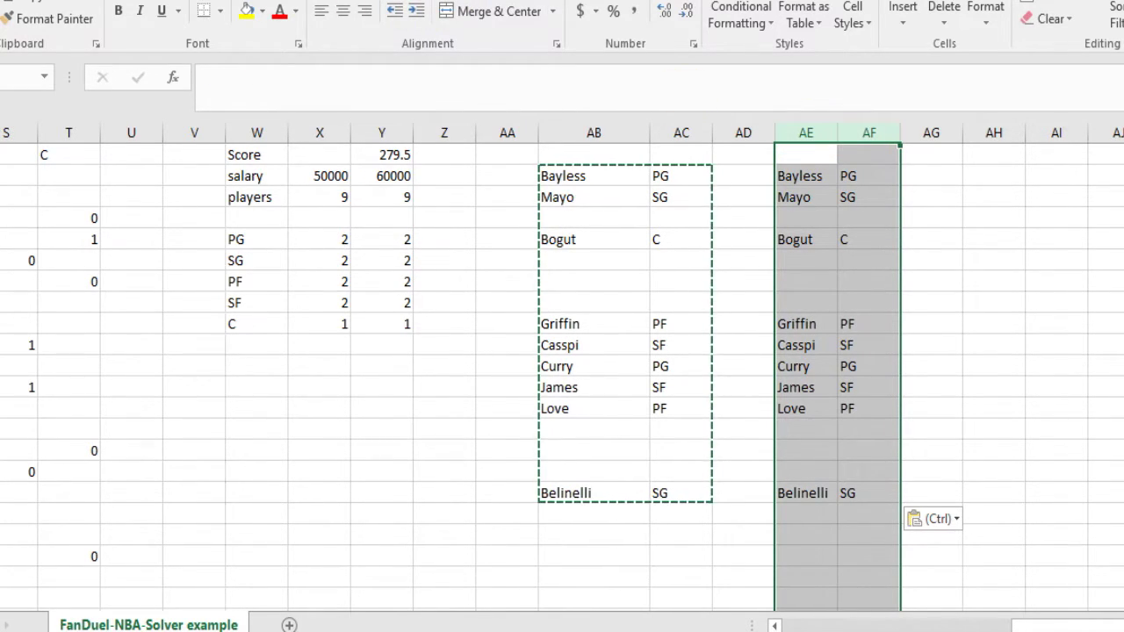
{"action": "left_click", "coordinate": [377, 0]}
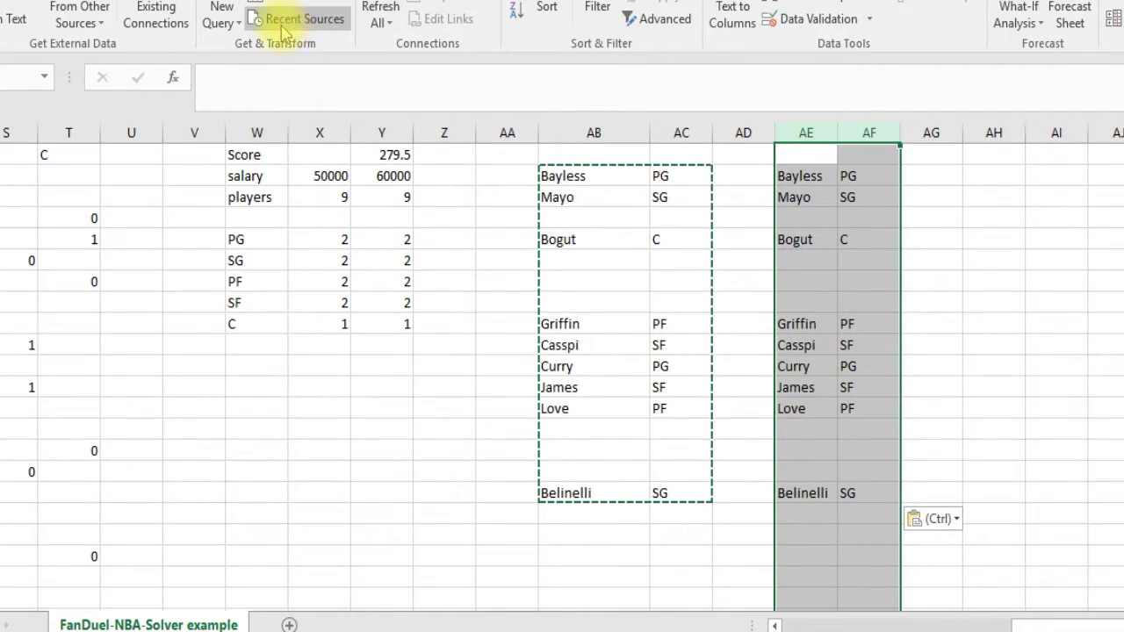
{"action": "left_click", "coordinate": [546, 8]}
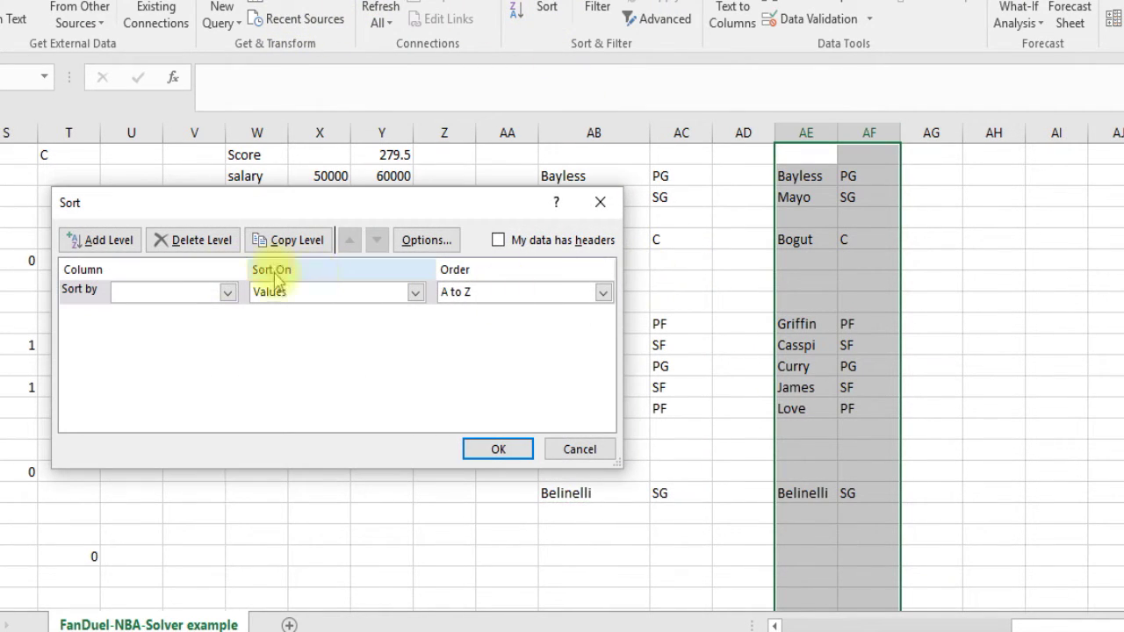
{"action": "left_click", "coordinate": [224, 293]}
{"action": "left_click", "coordinate": [175, 312]}
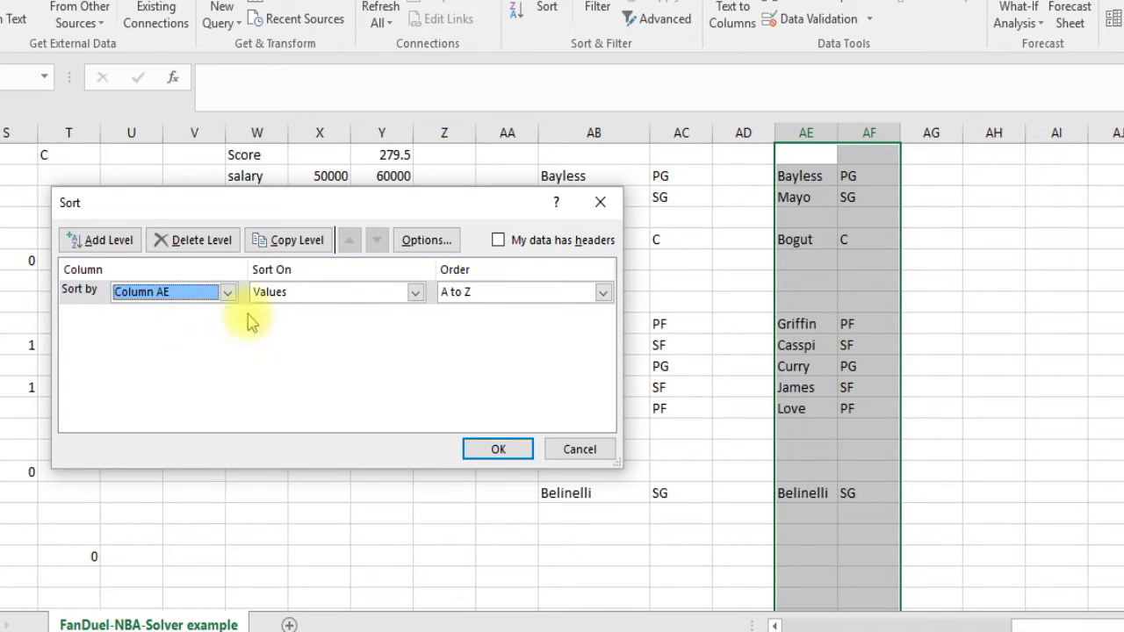
{"action": "left_click", "coordinate": [501, 448]}
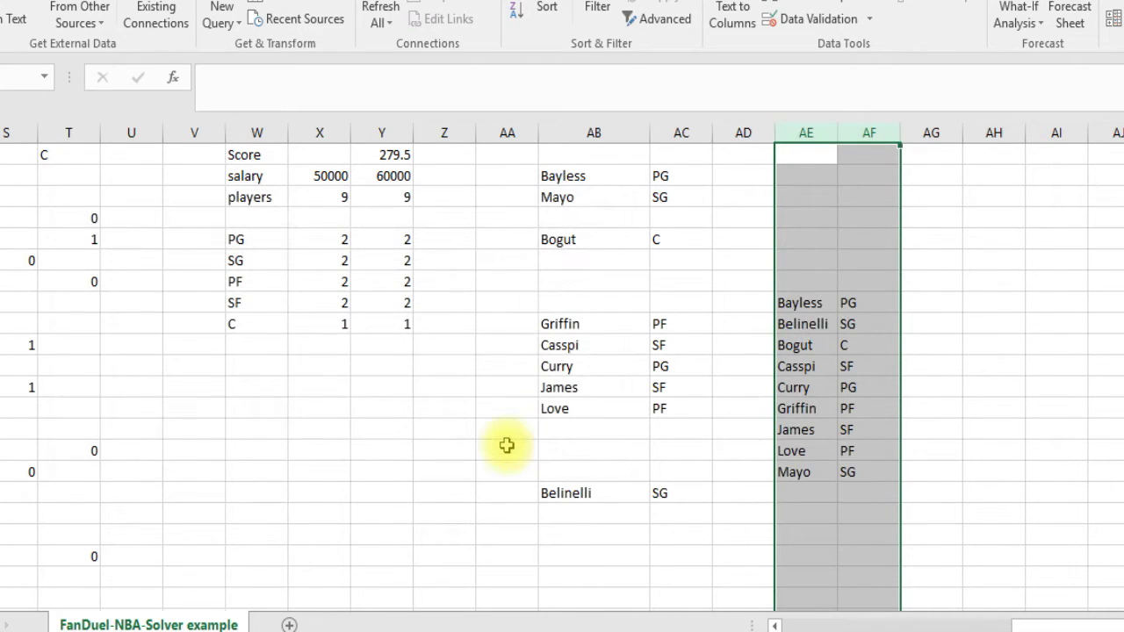
Examine the sorted player names and their positions in AE8:AF16.
{"action": "left_click", "coordinate": [808, 304]}
{"action": "left_click", "coordinate": [849, 302]}
{"action": "left_click", "coordinate": [803, 324]}
{"action": "left_click", "coordinate": [801, 367]}
{"action": "left_click", "coordinate": [858, 352]}
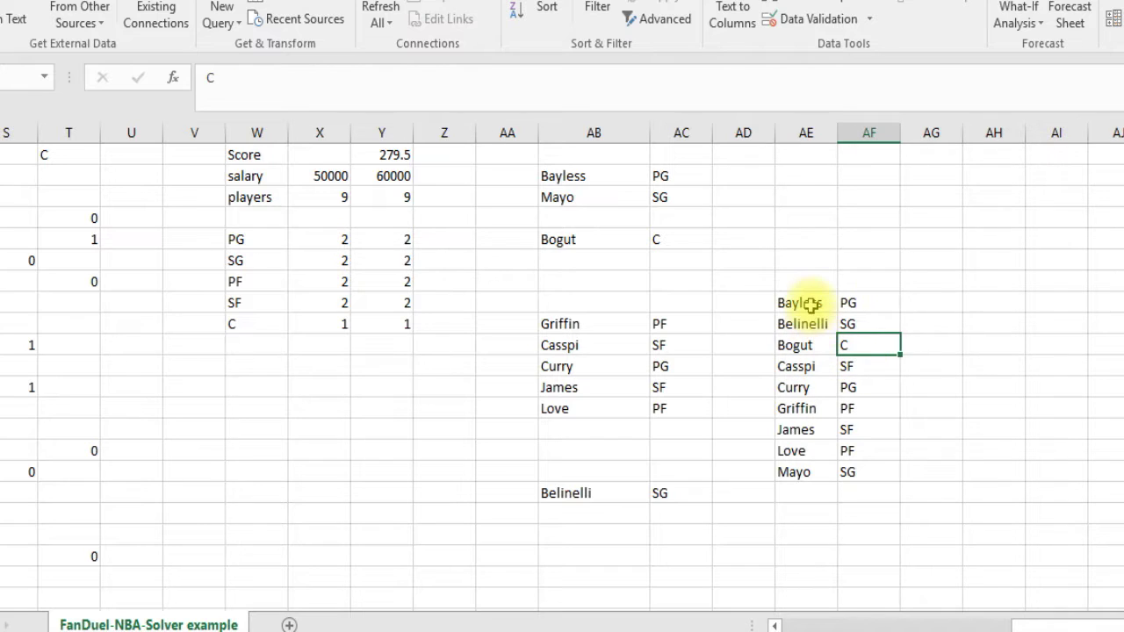
{"action": "left_click", "coordinate": [798, 342]}
{"action": "left_click", "coordinate": [870, 307]}
{"action": "left_click", "coordinate": [860, 325]}
{"action": "left_click", "coordinate": [867, 408]}
{"action": "left_click", "coordinate": [864, 467]}
{"action": "left_click", "coordinate": [791, 467]}
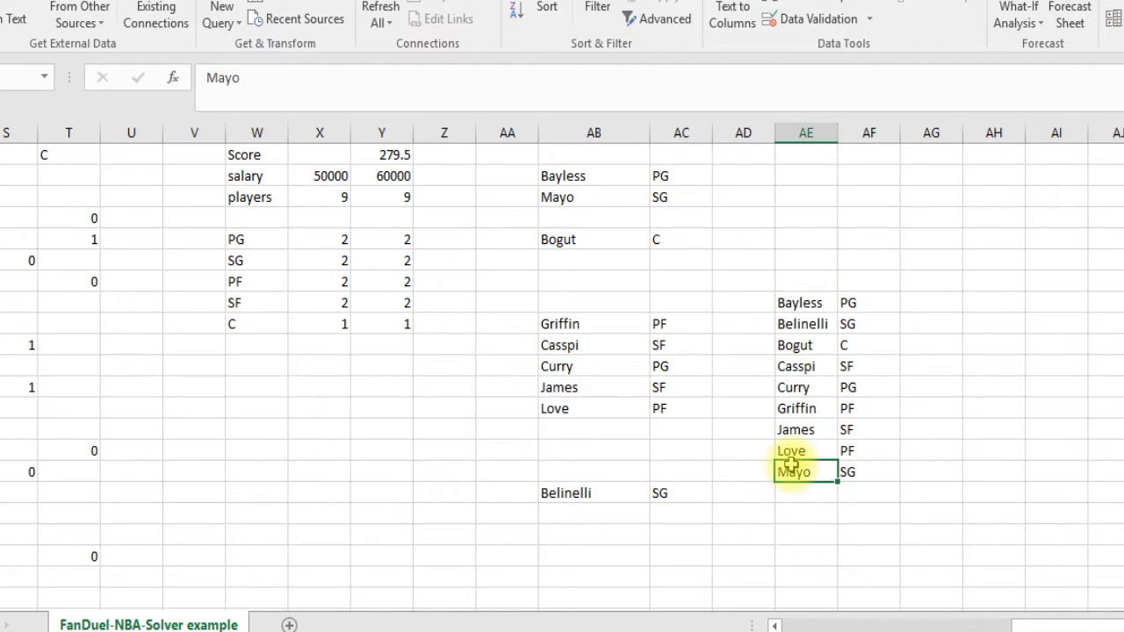
{"action": "left_click_drag", "start_coordinate": [804, 303], "coordinate": [840, 472]}
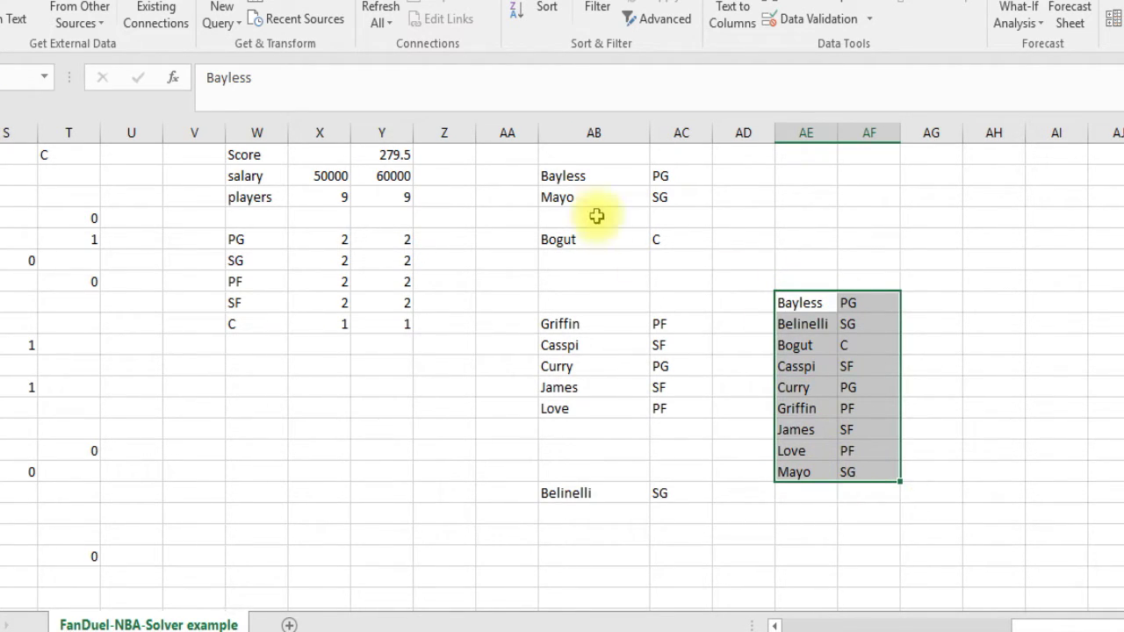
Examine the formula results for the selected players in column AB and their order in the list.
{"action": "left_click", "coordinate": [583, 179]}
{"action": "left_click", "coordinate": [579, 197]}
{"action": "left_click", "coordinate": [580, 279]}
{"action": "left_click", "coordinate": [575, 239]}
{"action": "left_click", "coordinate": [508, 344]}
{"action": "left_click", "coordinate": [571, 344]}
{"action": "left_click", "coordinate": [571, 324]}
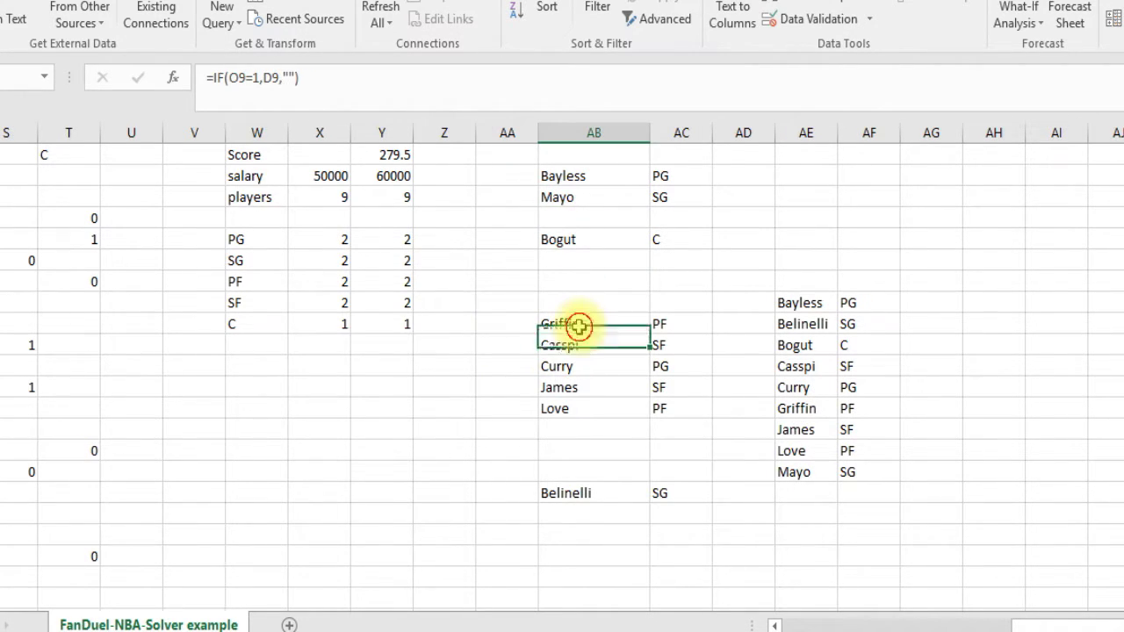
{"action": "left_click", "coordinate": [573, 176]}
{"action": "left_click", "coordinate": [570, 197]}
{"action": "left_click", "coordinate": [574, 239]}
{"action": "left_click", "coordinate": [571, 324]}
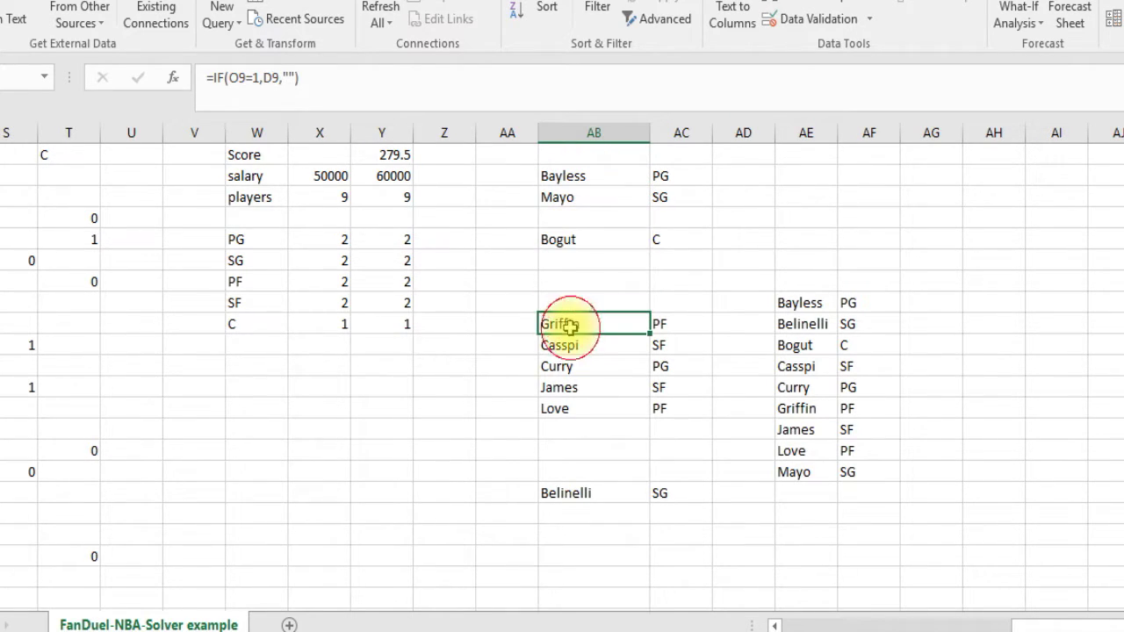
Clear the contents of columns AB through AF.
{"action": "left_click_drag", "start_coordinate": [572, 132], "coordinate": [899, 134]}
{"action": "key", "text": "Delete"}
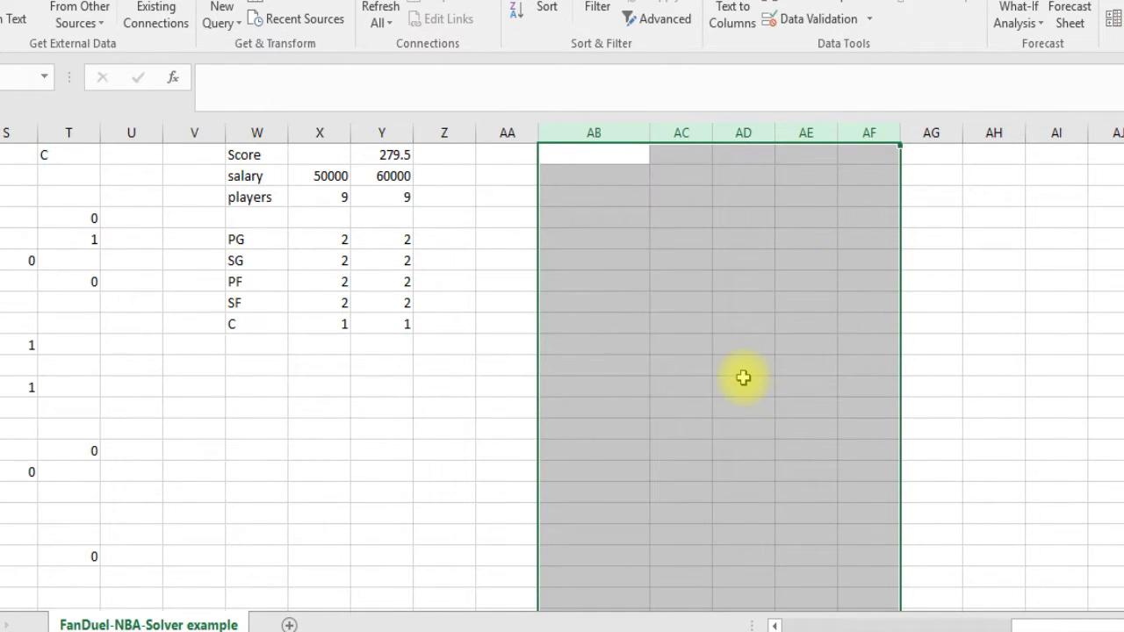
{"action": "left_click", "coordinate": [507, 177]}
{"action": "left_click", "coordinate": [568, 185]}
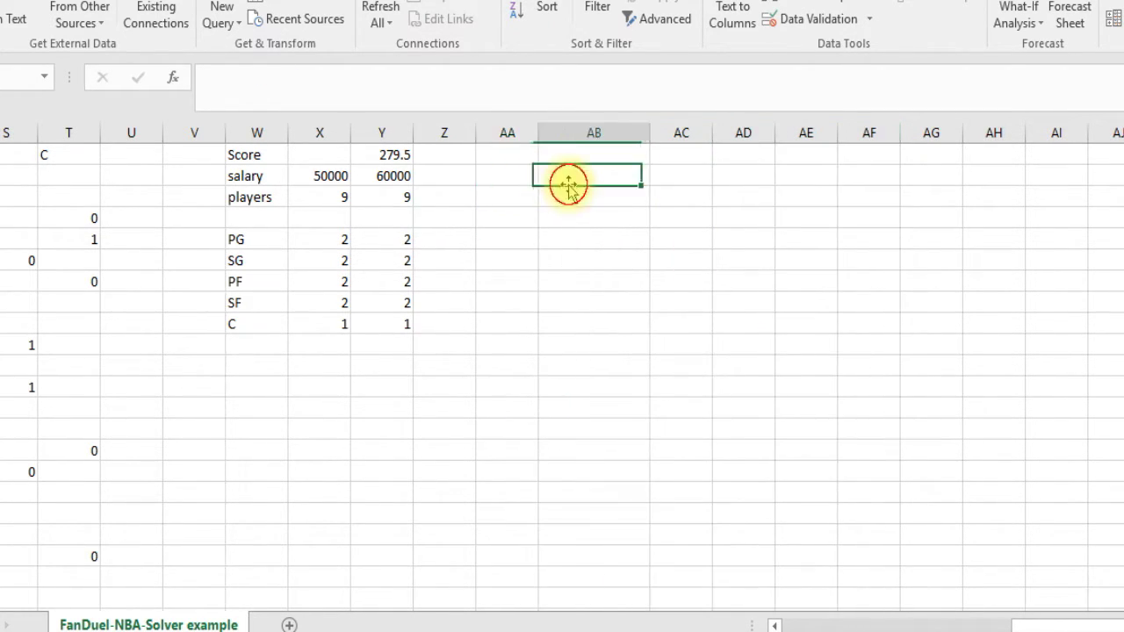
{"action": "left_click", "coordinate": [511, 178]}
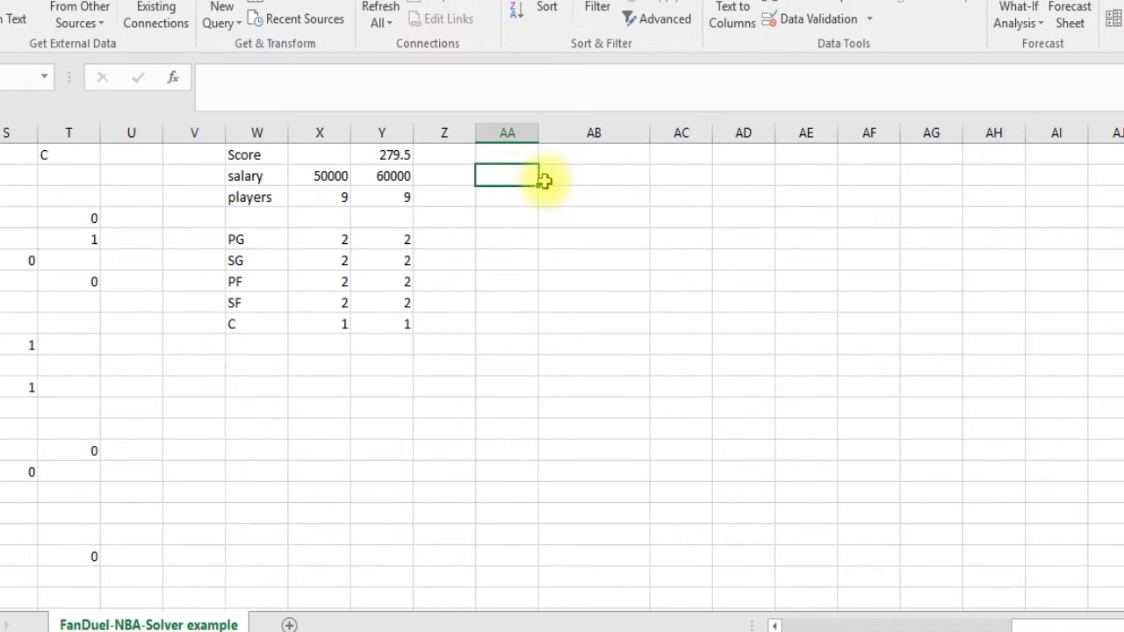
Copy the position headers PG, SG, PF, SF and C from P1:T1 into AA1:AE1.
{"action": "left_click_drag", "start_coordinate": [1076, 628], "coordinate": [973, 628]}
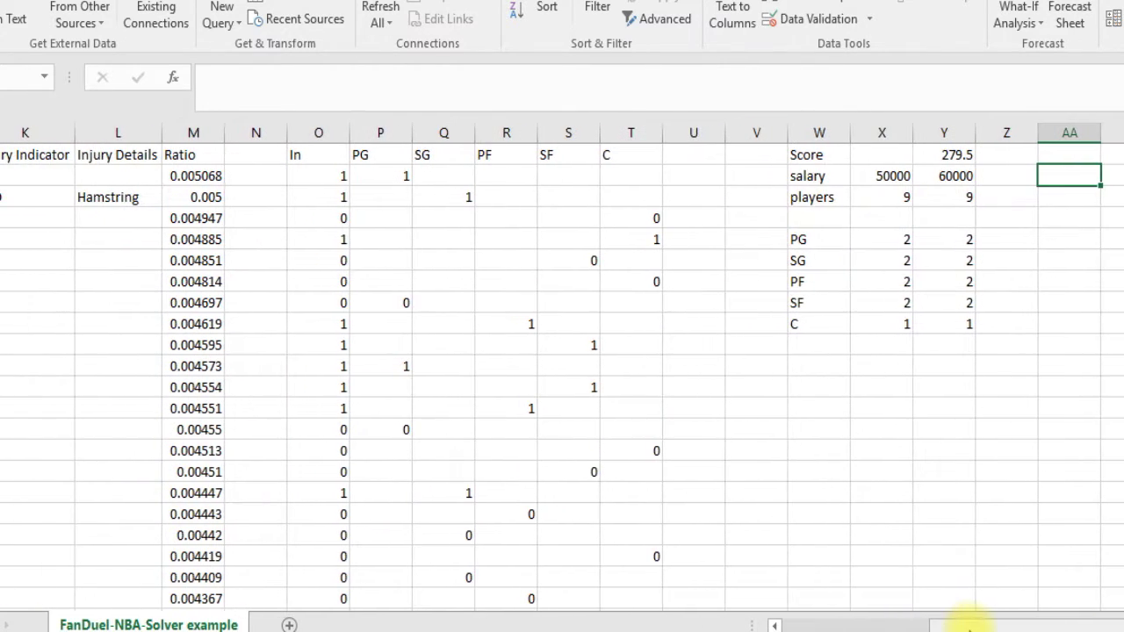
{"action": "left_click_drag", "start_coordinate": [375, 154], "coordinate": [633, 155]}
{"action": "key", "text": "ctrl+c"}
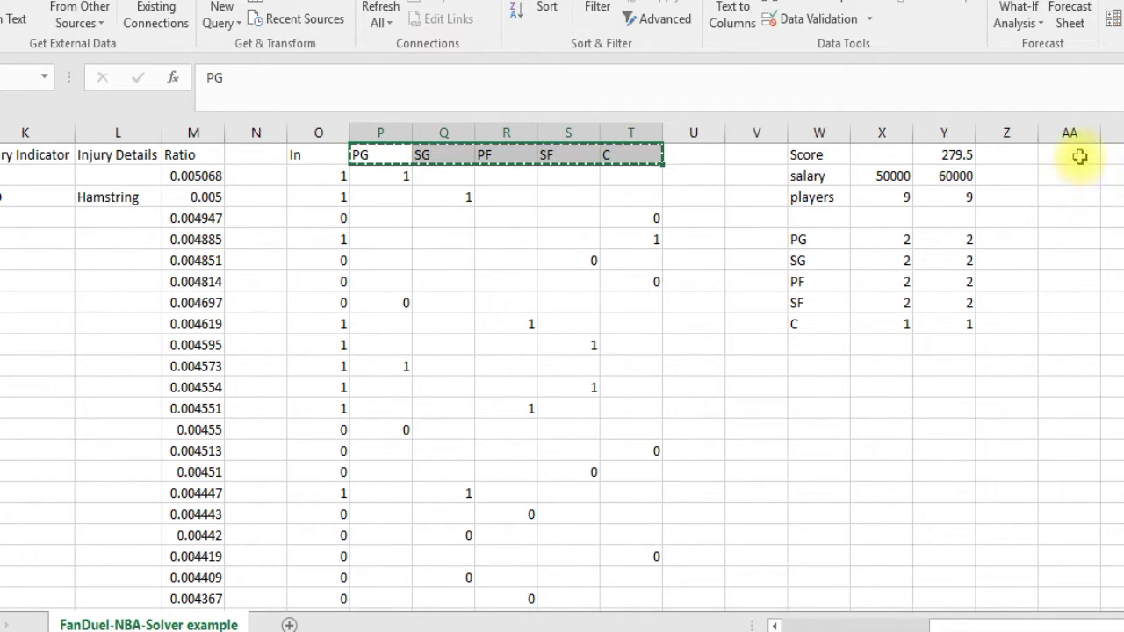
{"action": "left_click", "coordinate": [1079, 156]}
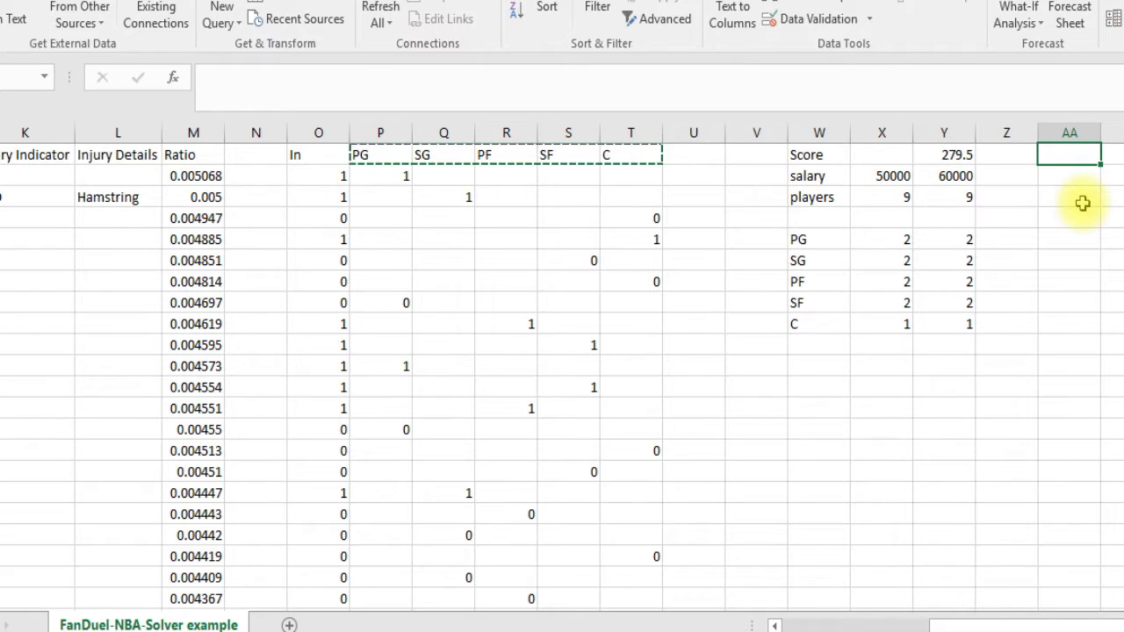
{"action": "key", "text": "ctrl+v"}
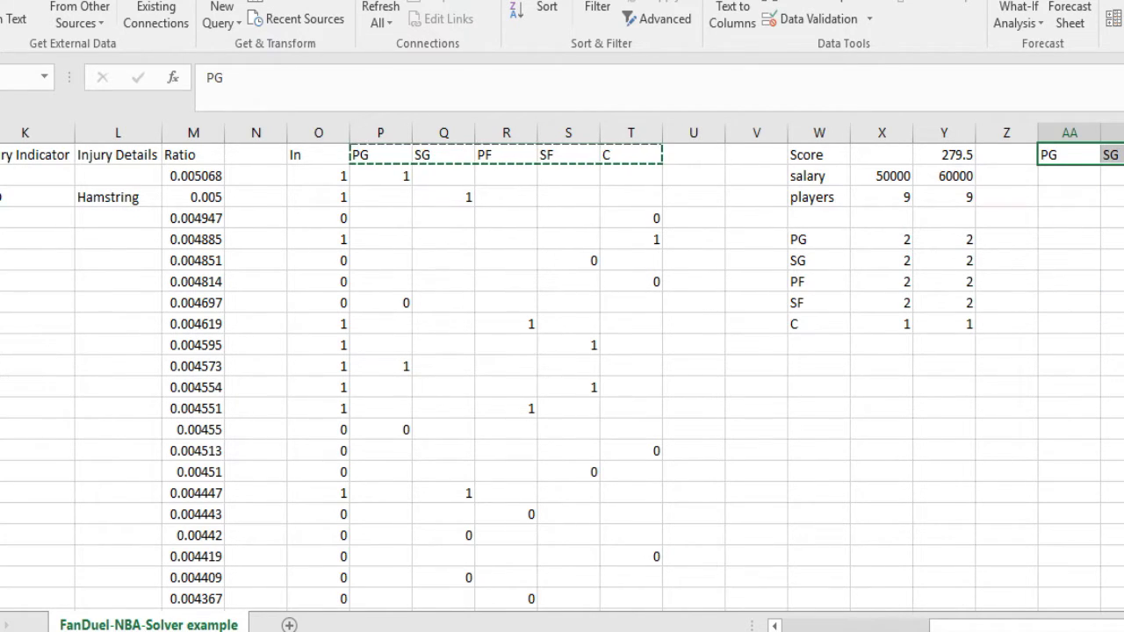
{"action": "scroll", "coordinate": [1044, 451], "scroll_direction": "right", "scroll_amount": 3}
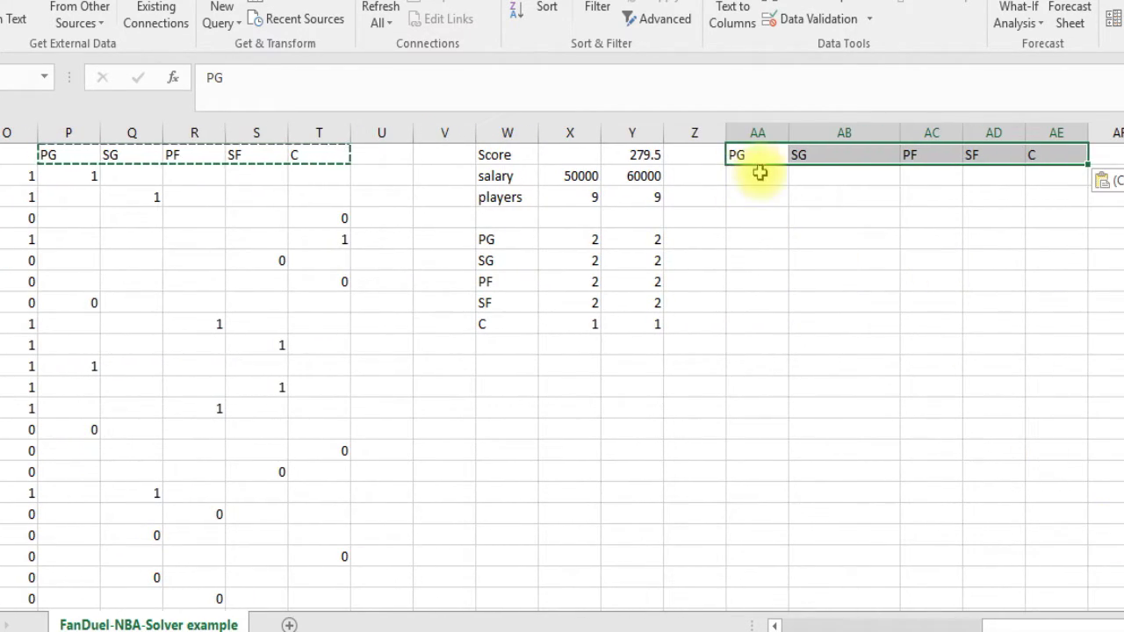
{"action": "left_click", "coordinate": [759, 175]}
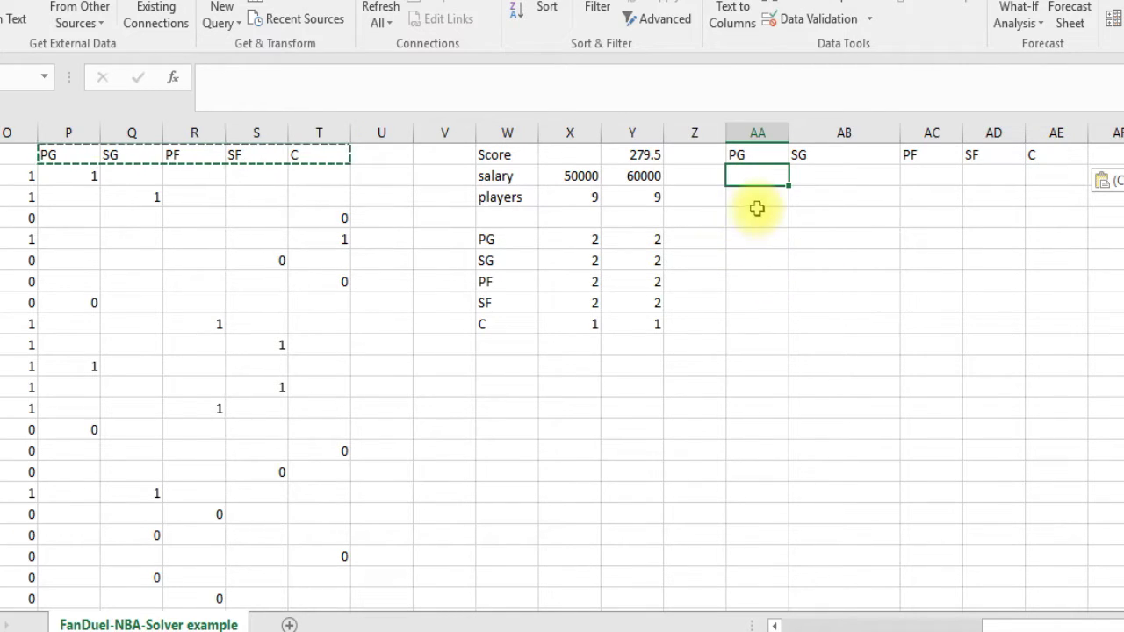
{"action": "key", "text": "Escape"}
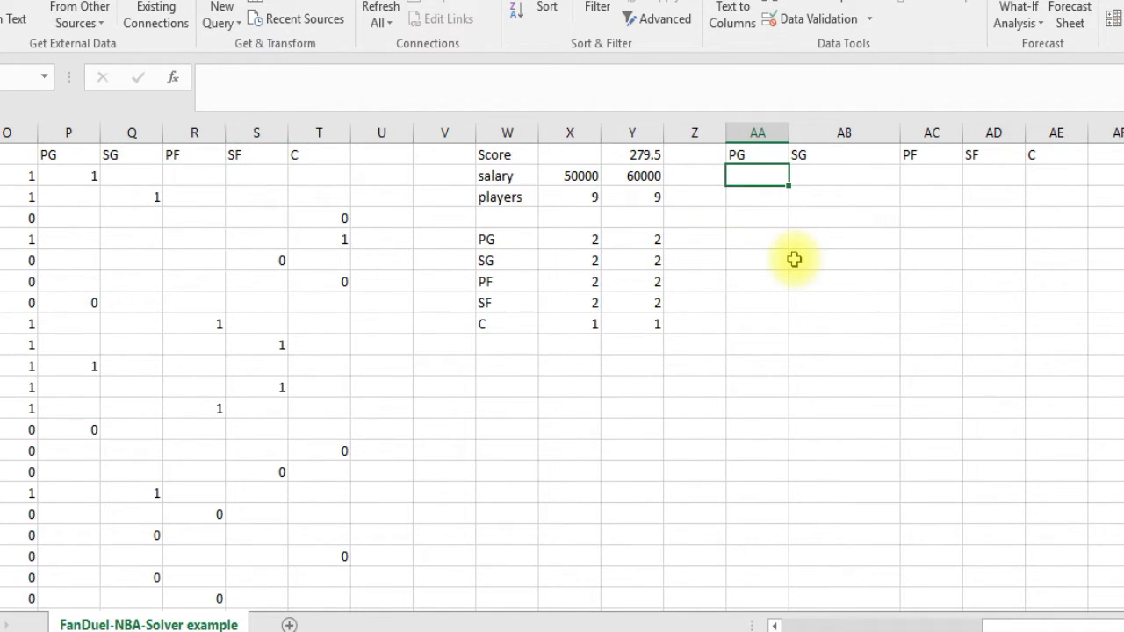
List the nine lineup positions in AG3:AG11: PG, PG, SG, SG, SF, SF, PF, PF and C.
{"action": "left_click", "coordinate": [1116, 243]}
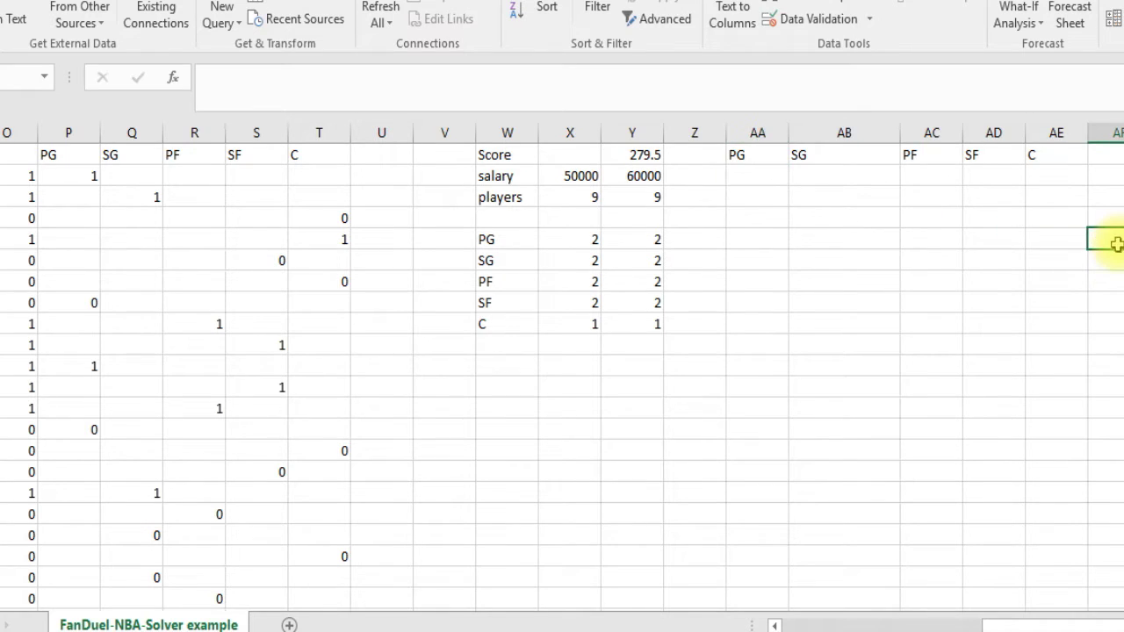
{"action": "scroll", "coordinate": [879, 351], "scroll_direction": "right", "scroll_amount": 3}
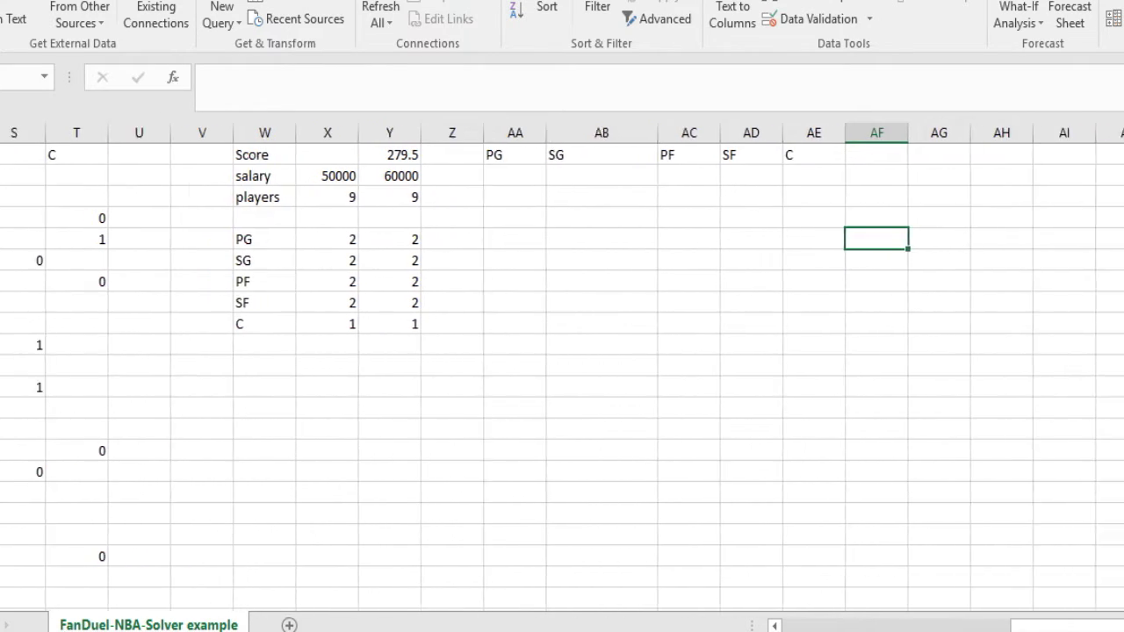
{"action": "left_click", "coordinate": [862, 200]}
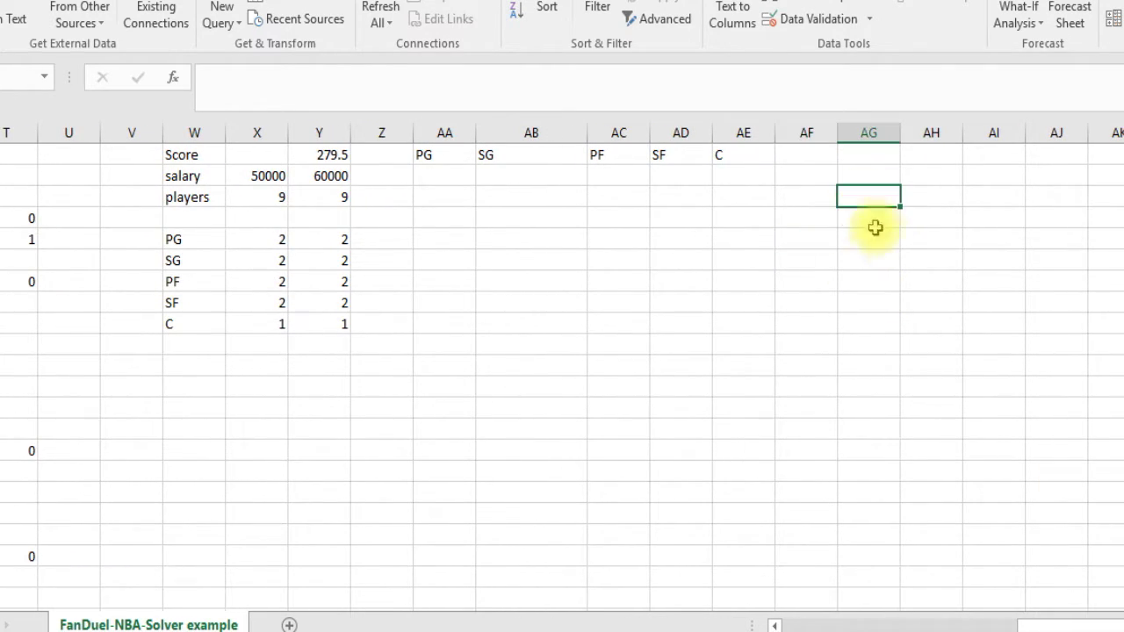
{"action": "type", "text": "PG"}
{"action": "key", "text": "Return"}
{"action": "type", "text": "PG"}
{"action": "key", "text": "Return"}
{"action": "type", "text": "SG"}
{"action": "key", "text": "Return"}
{"action": "type", "text": "SG"}
{"action": "key", "text": "Return"}
{"action": "type", "text": "SF"}
{"action": "key", "text": "Return"}
{"action": "type", "text": "SF"}
{"action": "key", "text": "Return"}
{"action": "type", "text": "PG"}
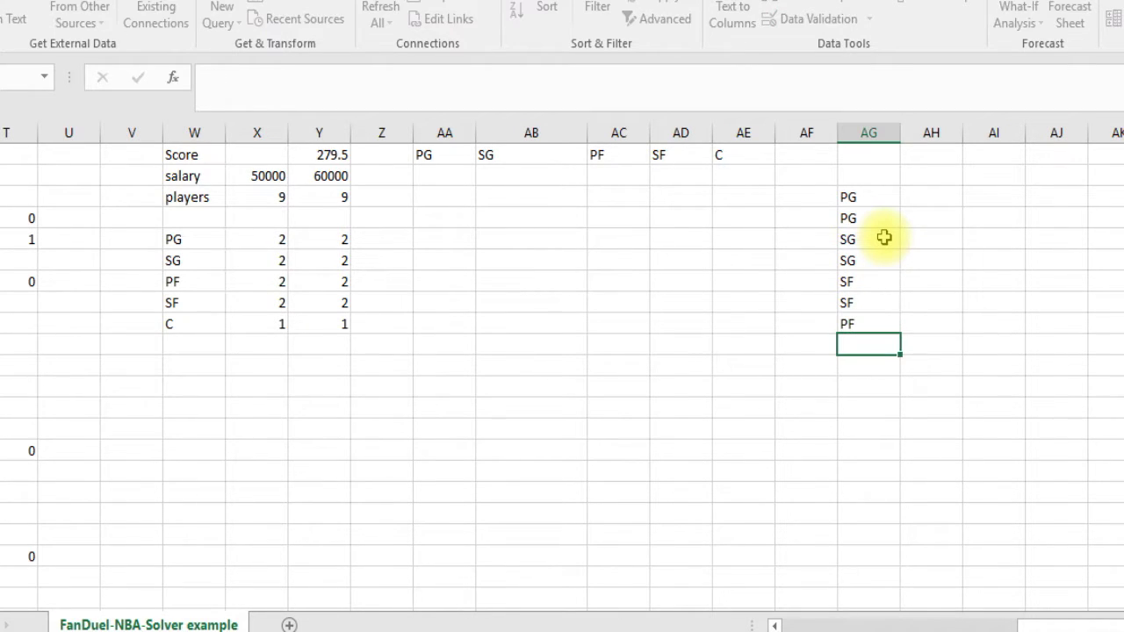
{"action": "type", "text": "PF"}
{"action": "key", "text": "Return"}
{"action": "type", "text": "C"}
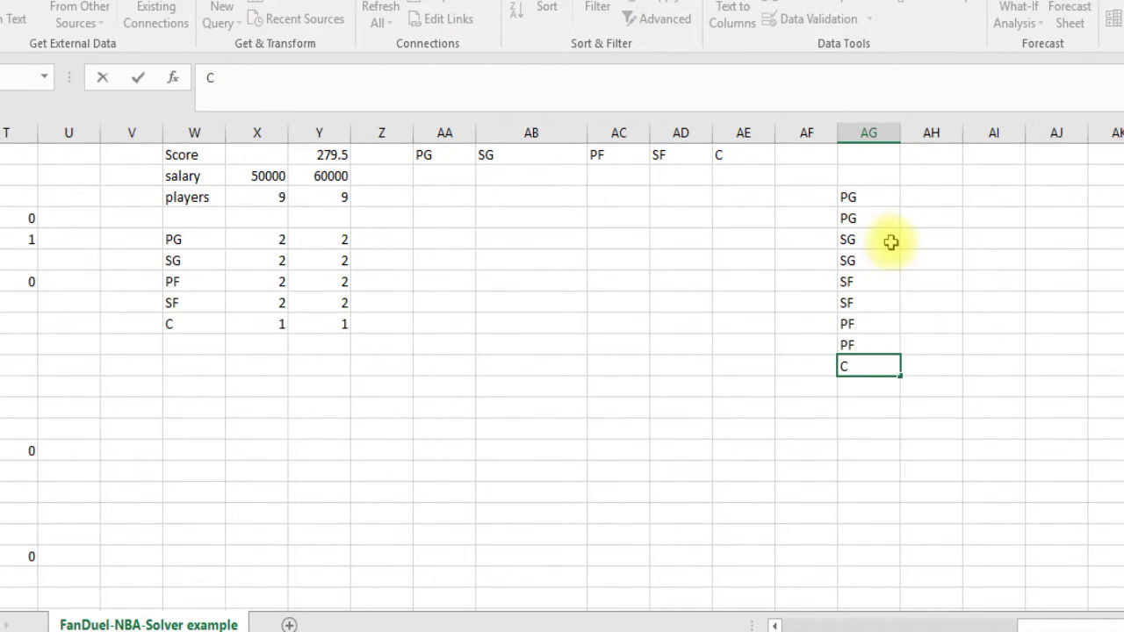
{"action": "left_click", "coordinate": [891, 242]}
Add the header Player in AH2 and widen column AH to fit player names.
{"action": "left_click", "coordinate": [937, 175]}
{"action": "type", "text": "Player"}
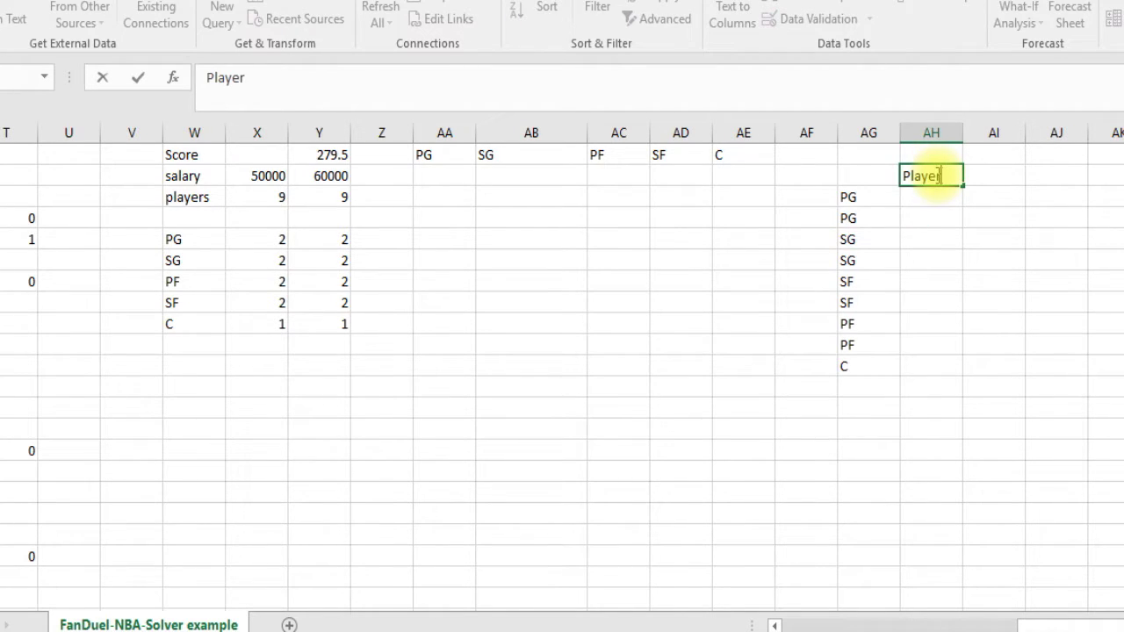
{"action": "key", "text": "Return"}
{"action": "left_click_drag", "start_coordinate": [963, 134], "coordinate": [1064, 136]}
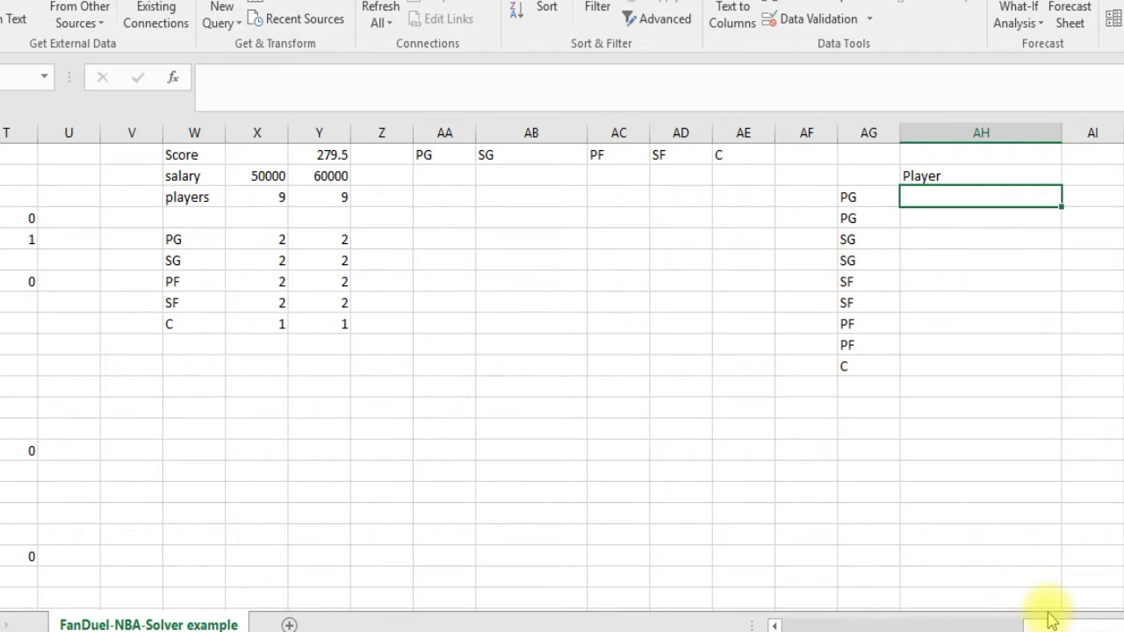
Examine the formulas behind the selected players' position flags in columns P and T, especially P2, P11 and T5.
{"action": "left_click_drag", "start_coordinate": [1060, 625], "coordinate": [1037, 624]}
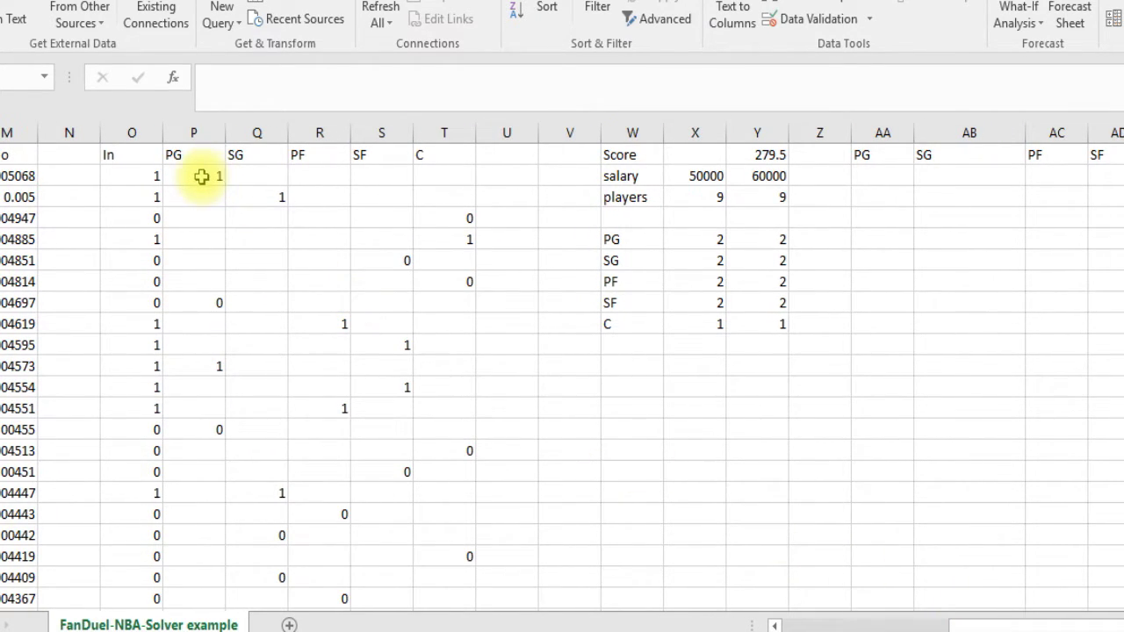
{"action": "left_click", "coordinate": [458, 239]}
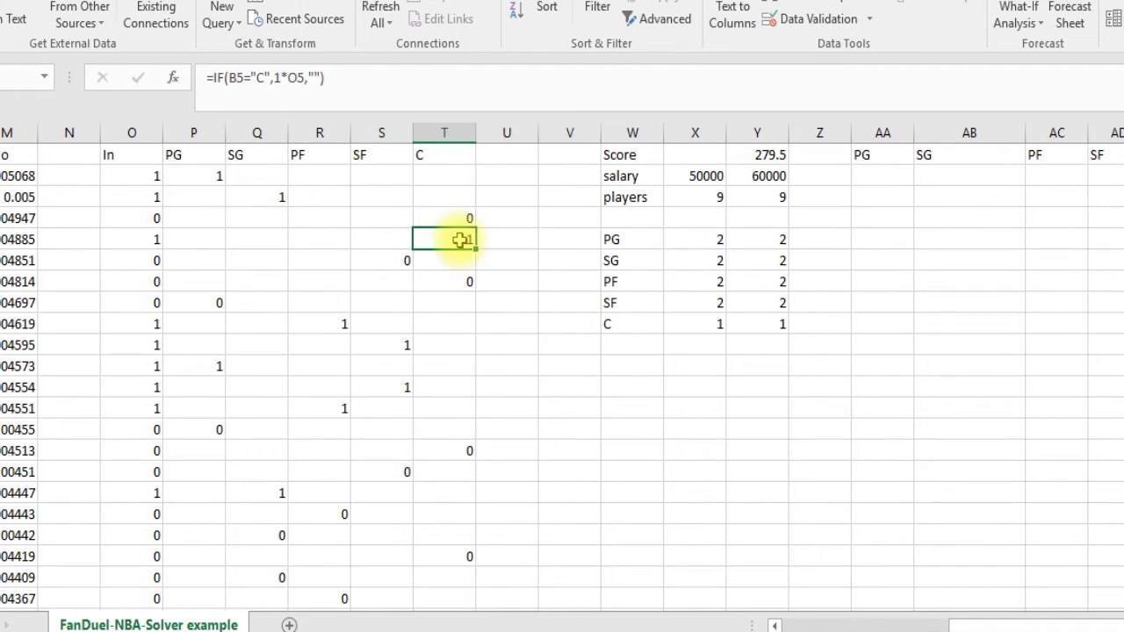
{"action": "left_click", "coordinate": [191, 175]}
{"action": "left_click", "coordinate": [188, 362]}
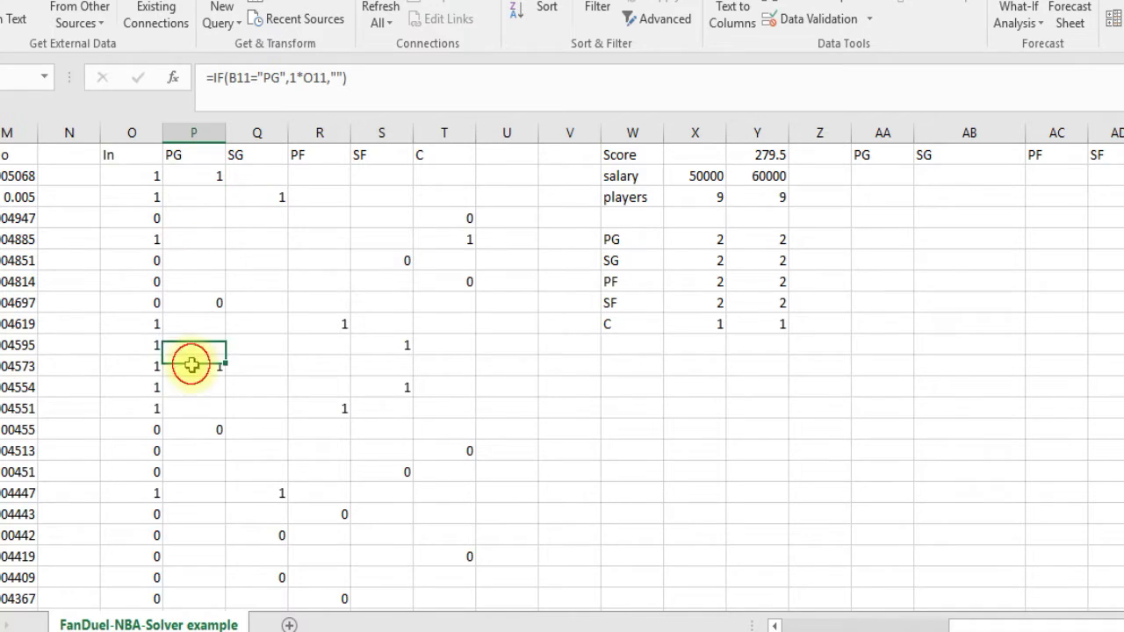
{"action": "left_click", "coordinate": [195, 177]}
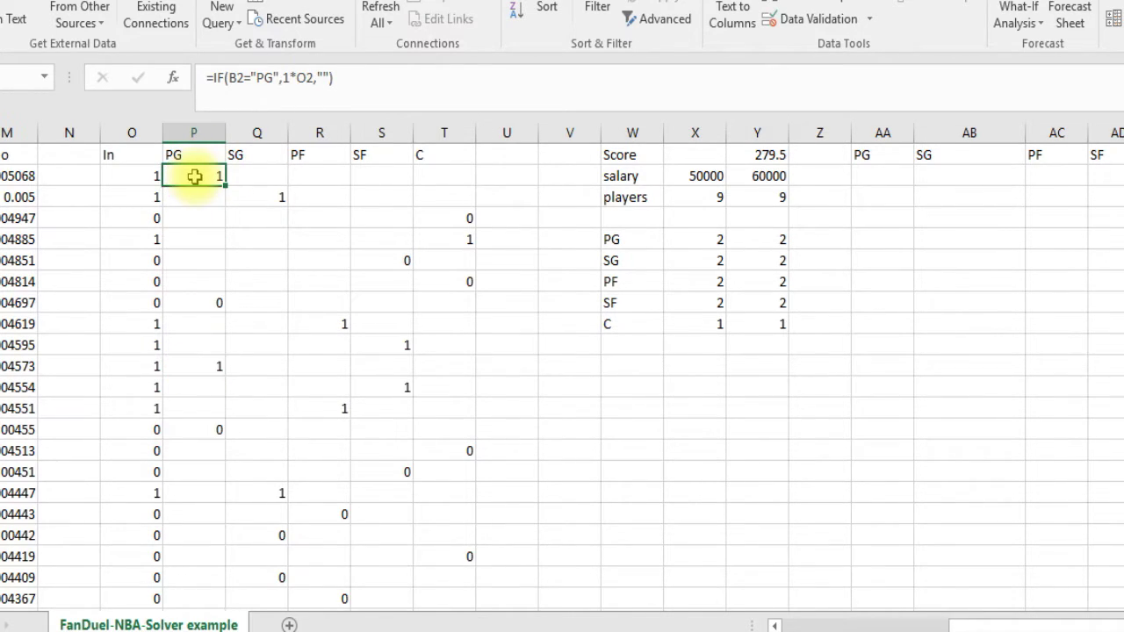
{"action": "left_click", "coordinate": [200, 366]}
{"action": "left_click", "coordinate": [196, 176]}
{"action": "left_click", "coordinate": [192, 365]}
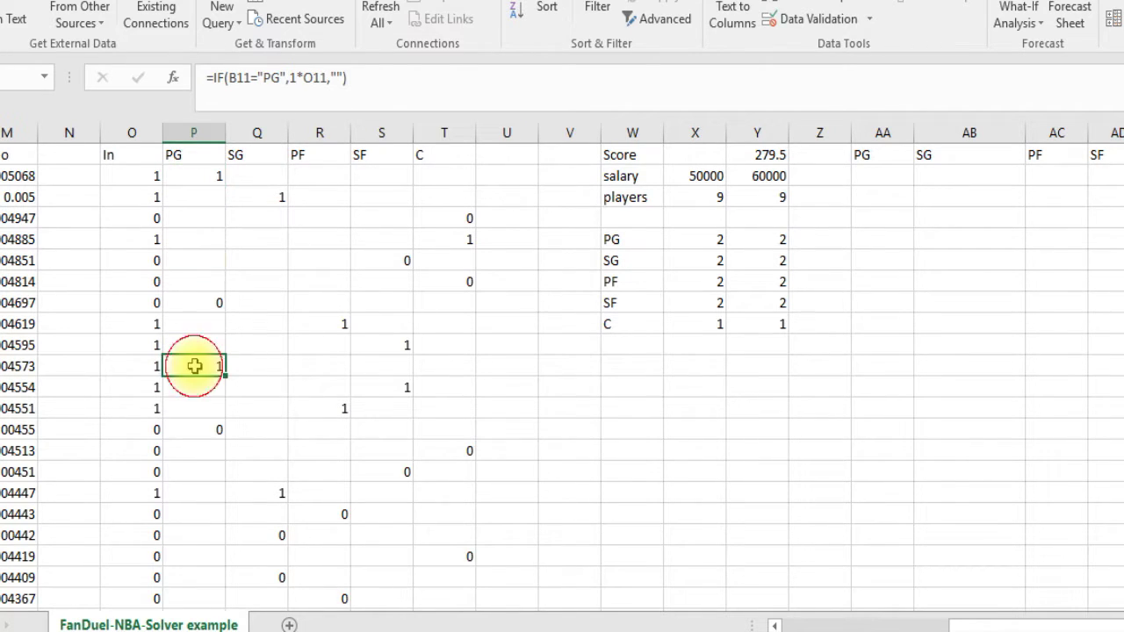
{"action": "left_click", "coordinate": [196, 180]}
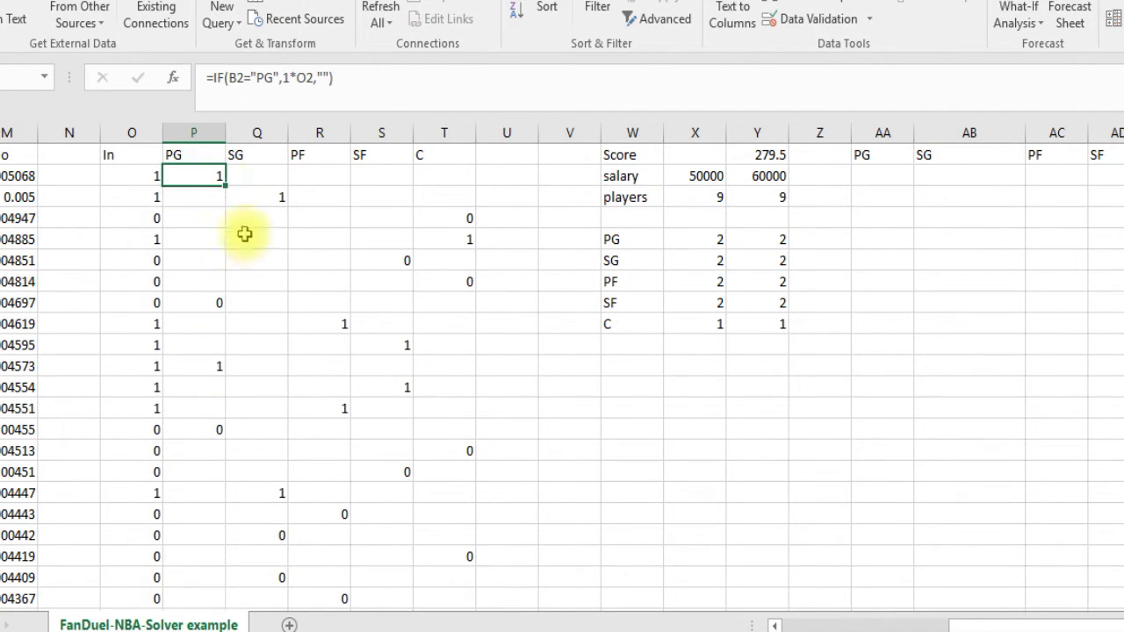
Link AA2 to P2 with =P2 and copy the formula across to AE2.
{"action": "left_click", "coordinate": [884, 180]}
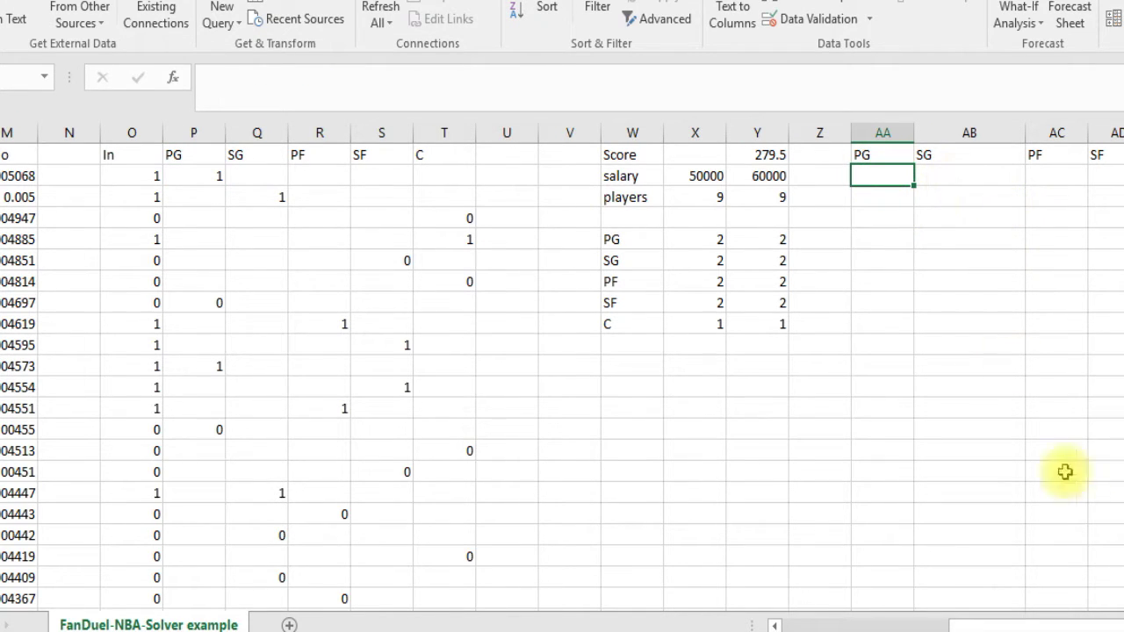
{"action": "scroll", "coordinate": [562, 377], "scroll_direction": "right", "scroll_amount": 2}
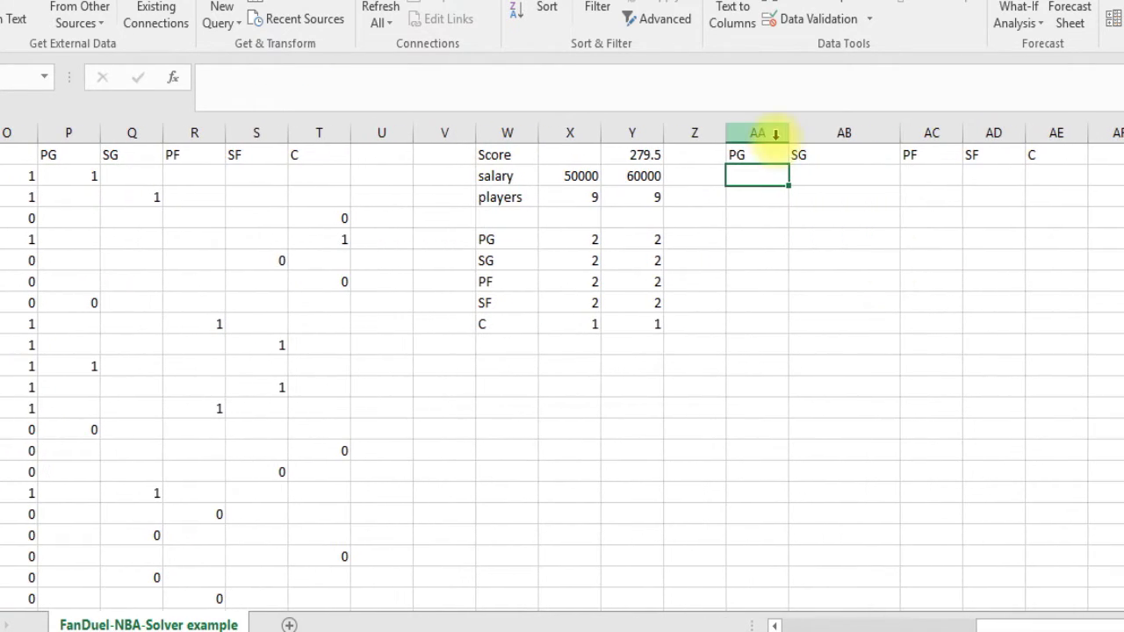
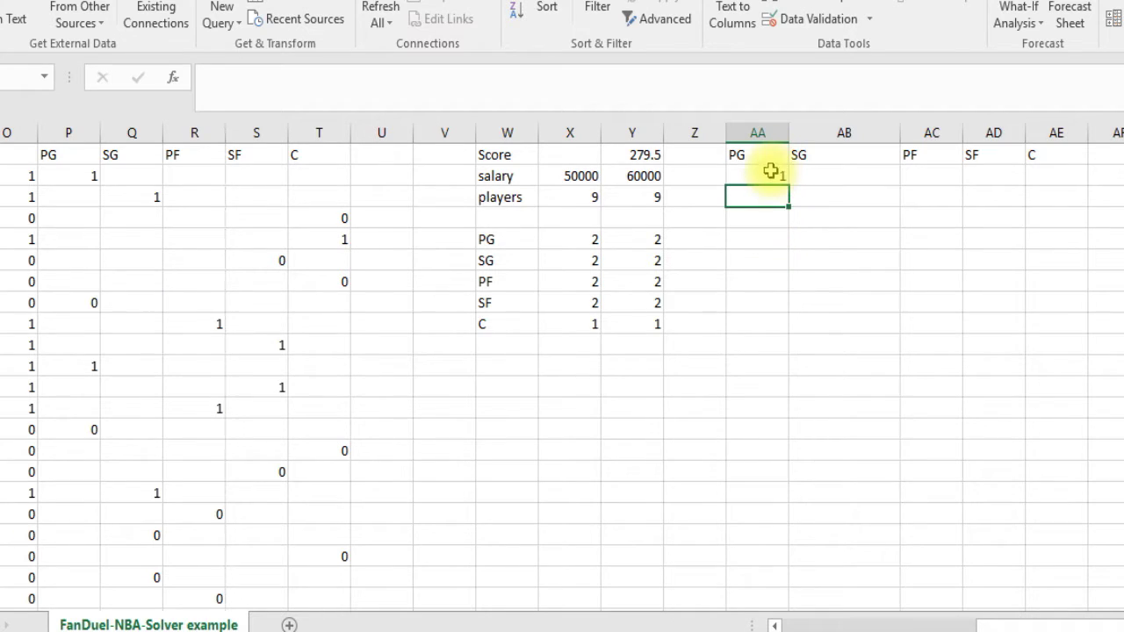
{"action": "left_click_drag", "start_coordinate": [793, 185], "coordinate": [1076, 189]}
{"action": "left_click", "coordinate": [765, 176]}
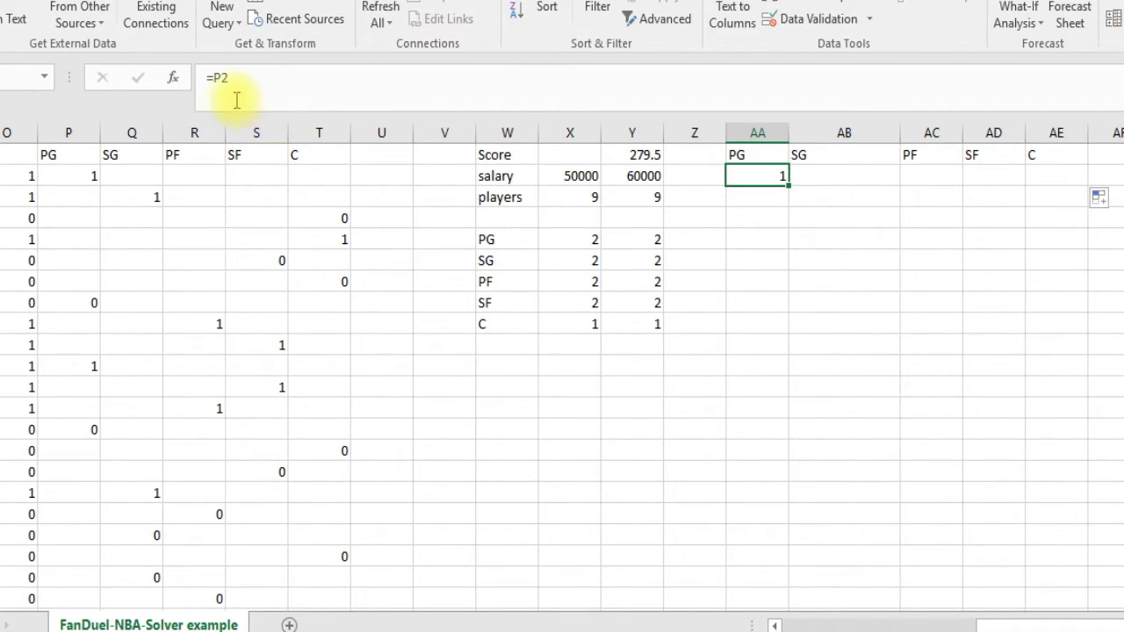
Enter the running-count formula =IF(P3=1,AA2+P3,AA2) in AA3 and copy it across to AE3.
{"action": "left_click", "coordinate": [759, 196]}
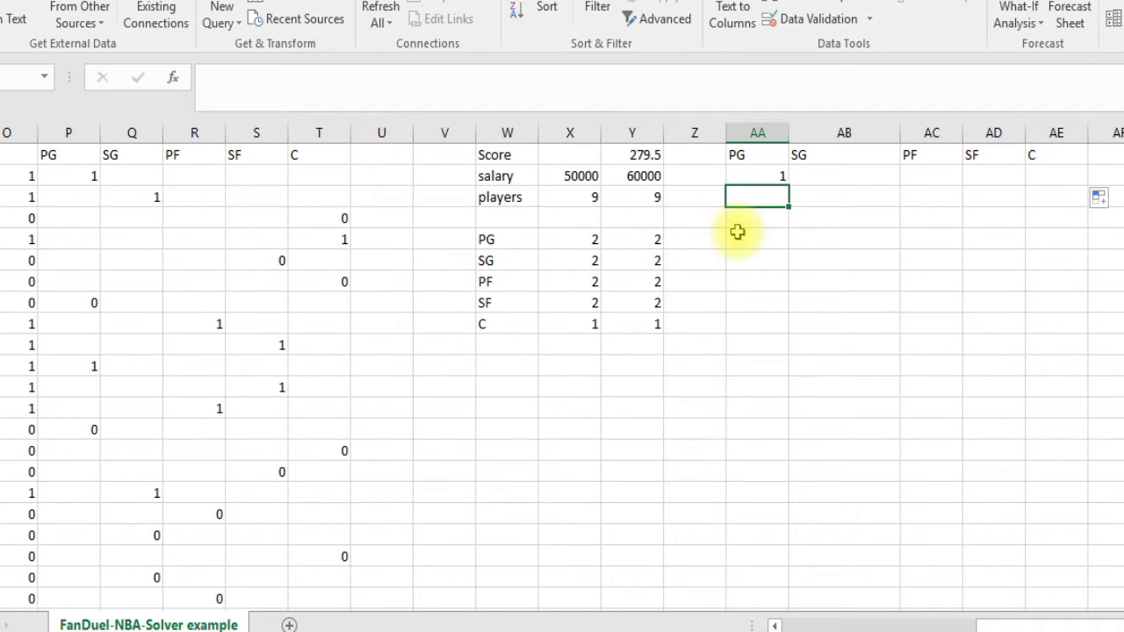
{"action": "type", "text": "="}
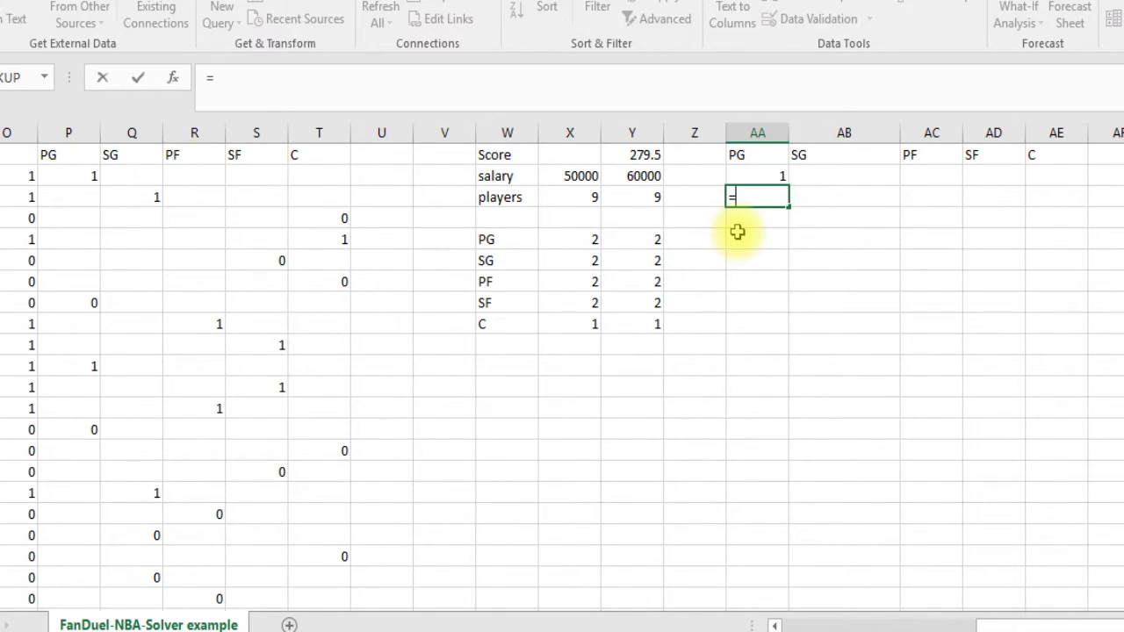
{"action": "type", "text": "if("}
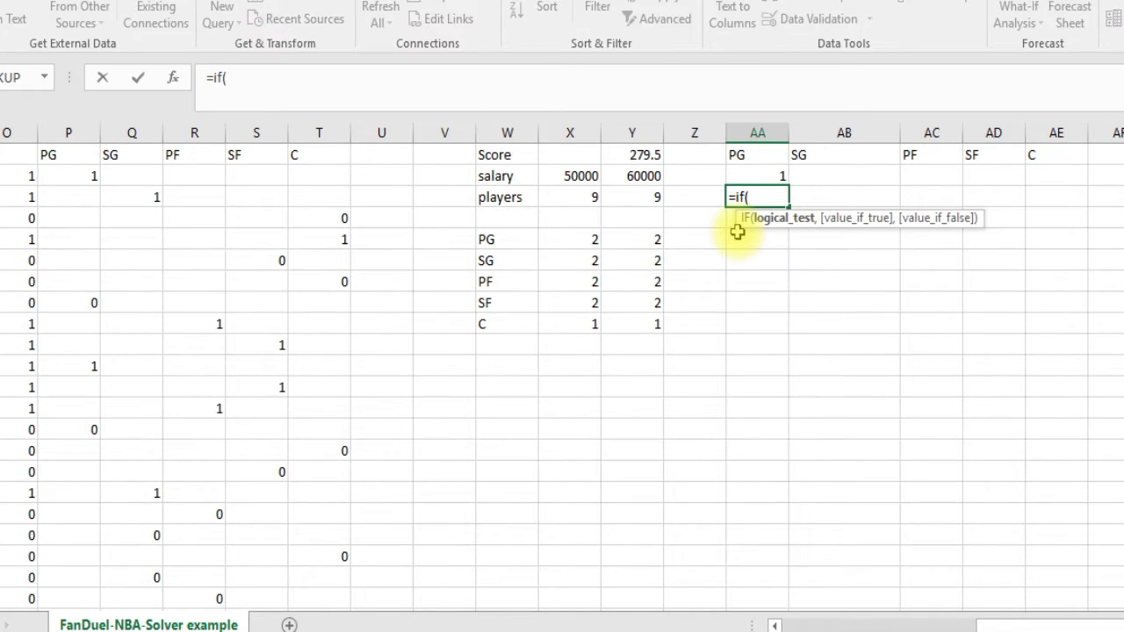
{"action": "left_click", "coordinate": [83, 197]}
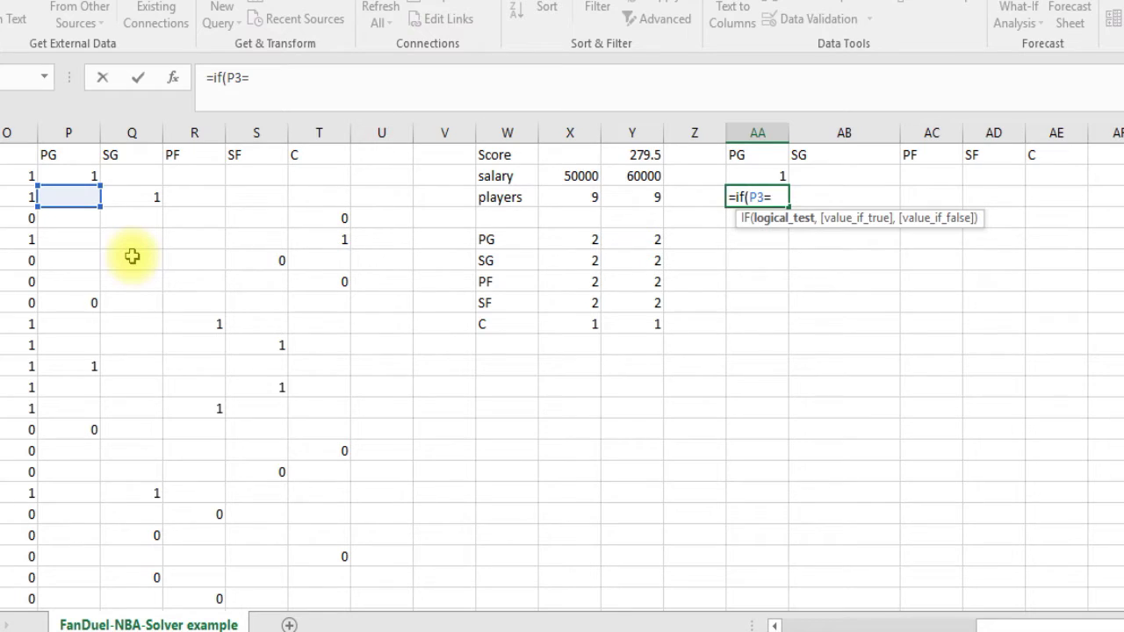
{"action": "type", "text": "=1,"}
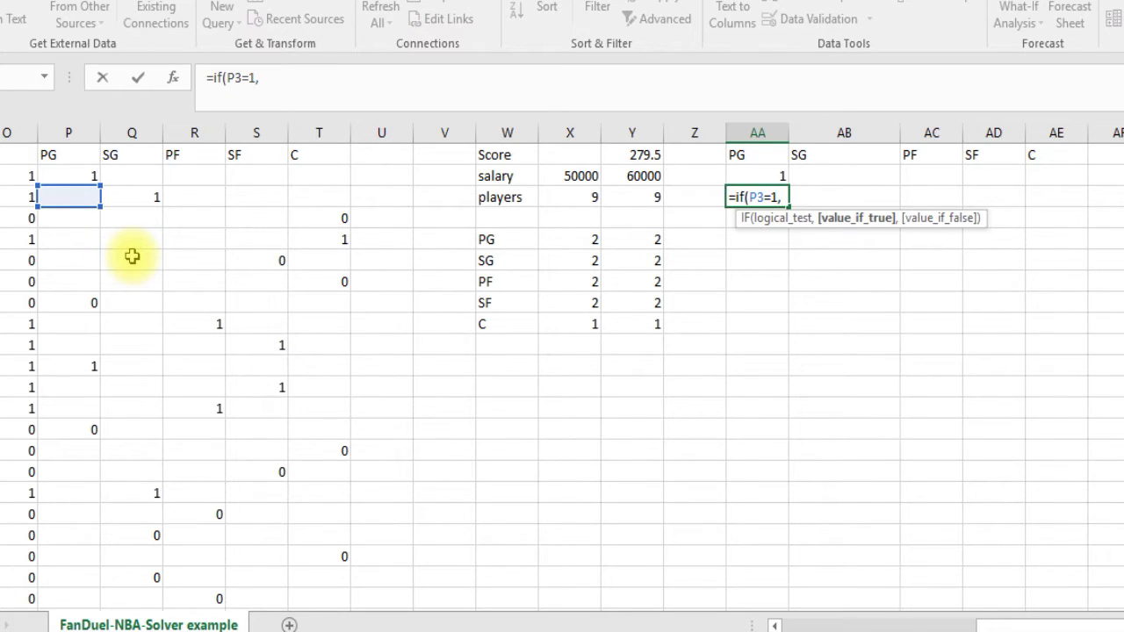
{"action": "left_click", "coordinate": [760, 175]}
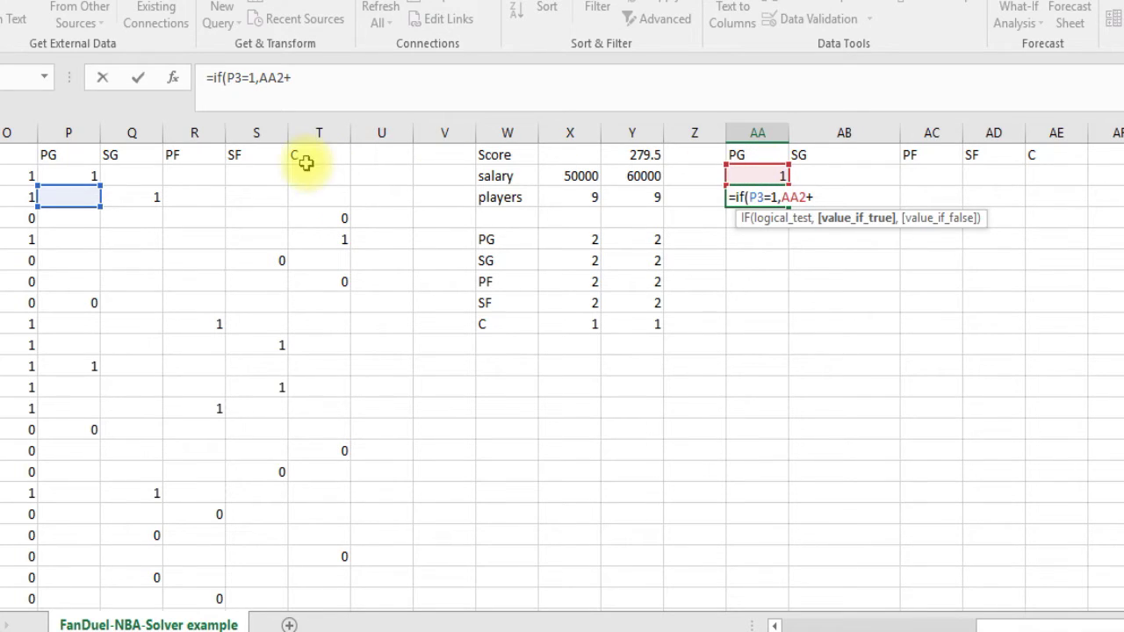
{"action": "left_click", "coordinate": [62, 195]}
{"action": "type", "text": ","}
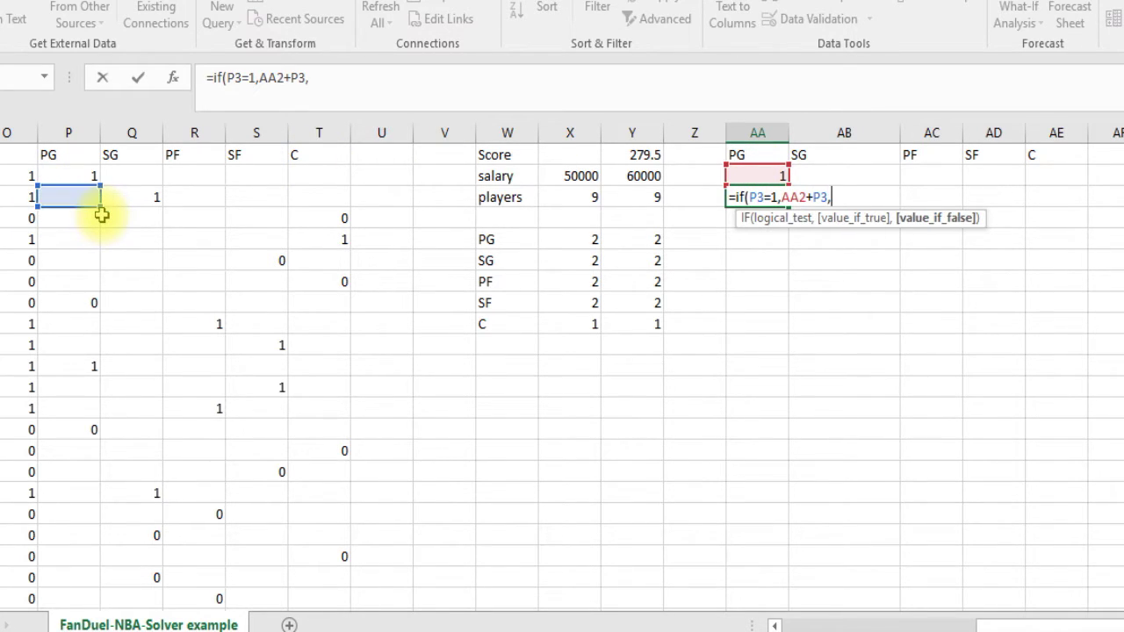
{"action": "left_click", "coordinate": [764, 174]}
{"action": "key", "text": "Return"}
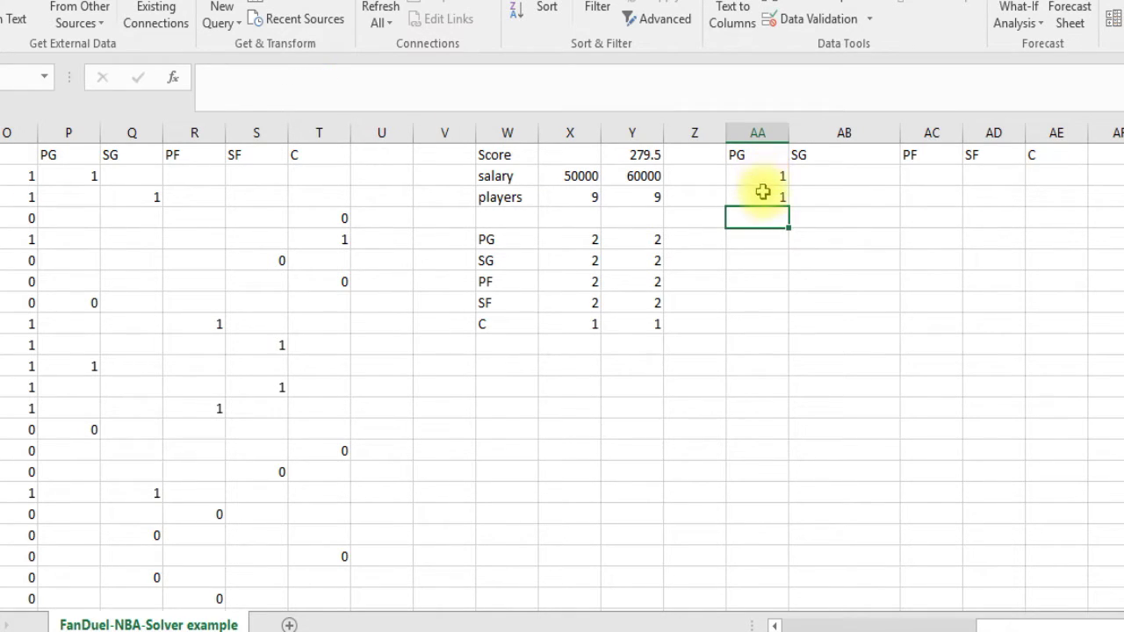
{"action": "left_click", "coordinate": [769, 198]}
{"action": "left_click_drag", "start_coordinate": [791, 208], "coordinate": [1073, 202]}
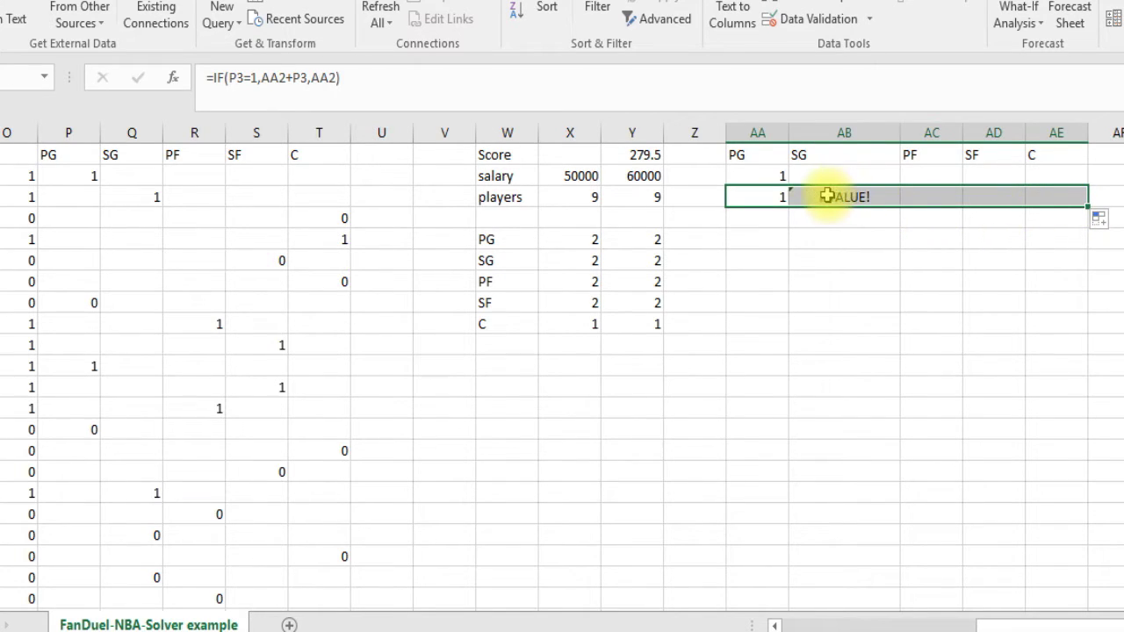
Replace the formula in AA2 with =IF(P2=1,P2,0) and copy it across to AE2.
{"action": "left_click", "coordinate": [780, 191]}
{"action": "left_click", "coordinate": [796, 192]}
{"action": "left_click", "coordinate": [766, 174]}
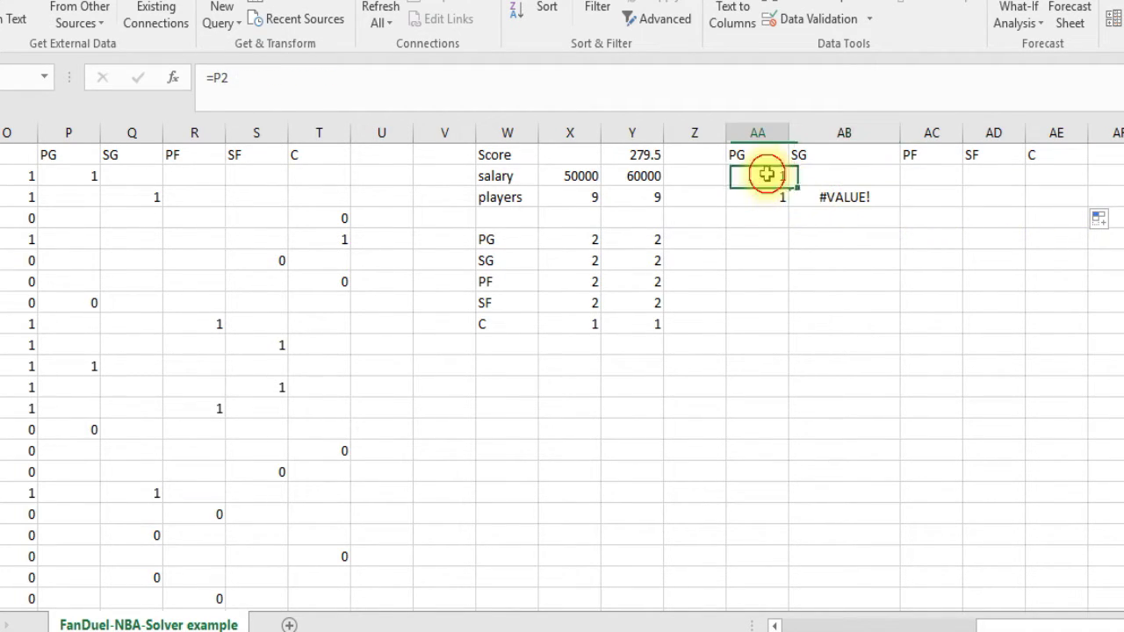
{"action": "left_click", "coordinate": [811, 175]}
{"action": "left_click", "coordinate": [754, 177]}
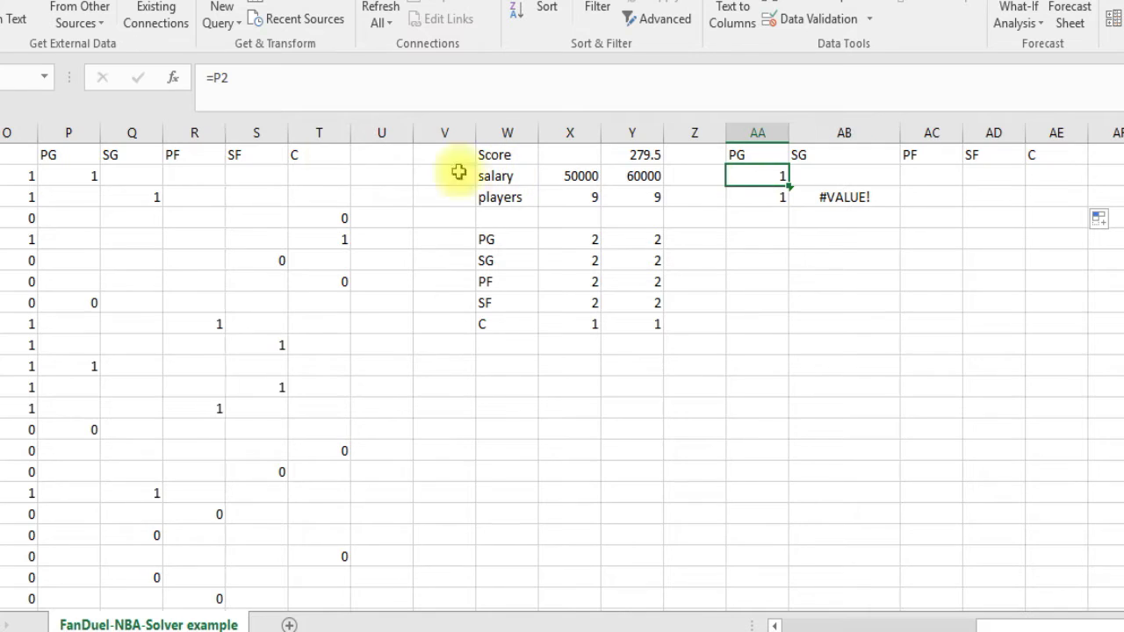
{"action": "left_click", "coordinate": [237, 77]}
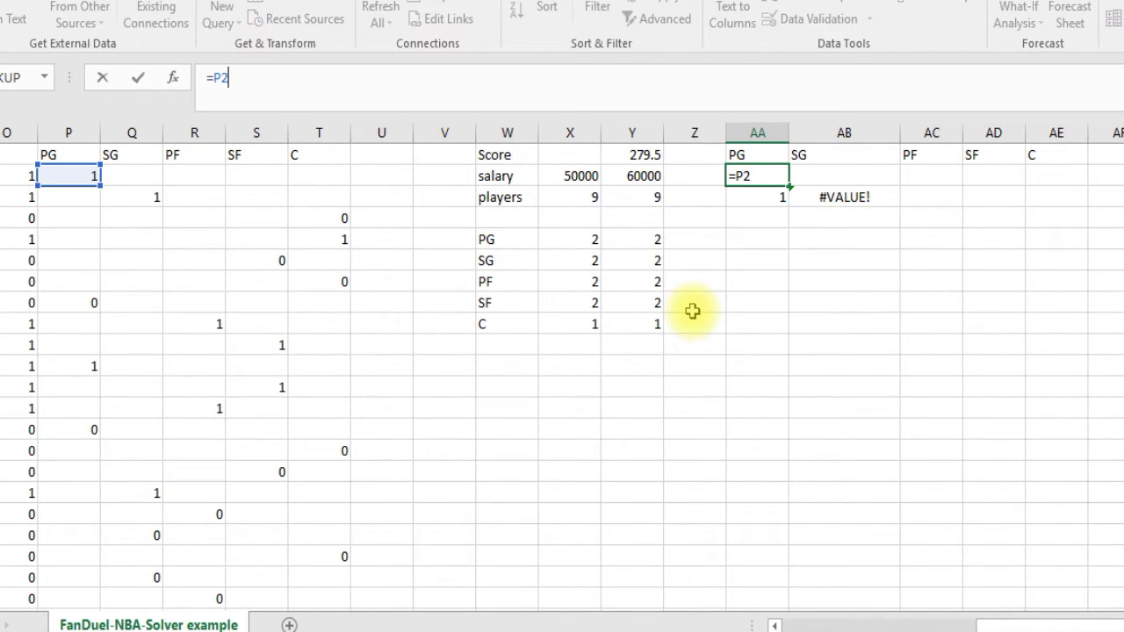
{"action": "key", "text": "BackSpace"}
{"action": "key", "text": "BackSpace"}
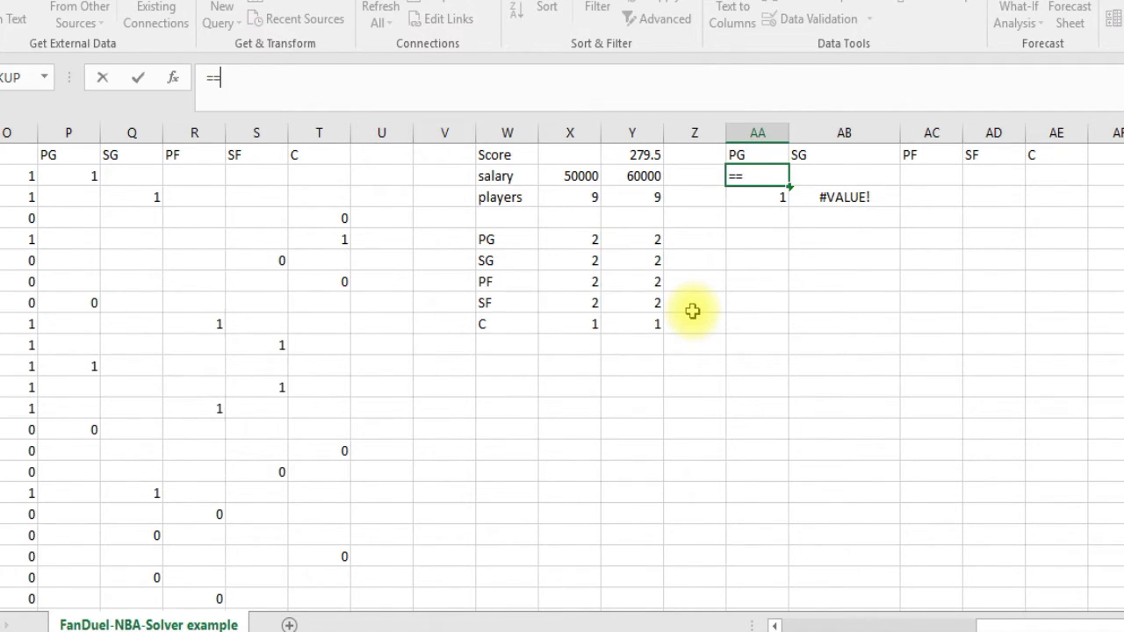
{"action": "type", "text": "if"}
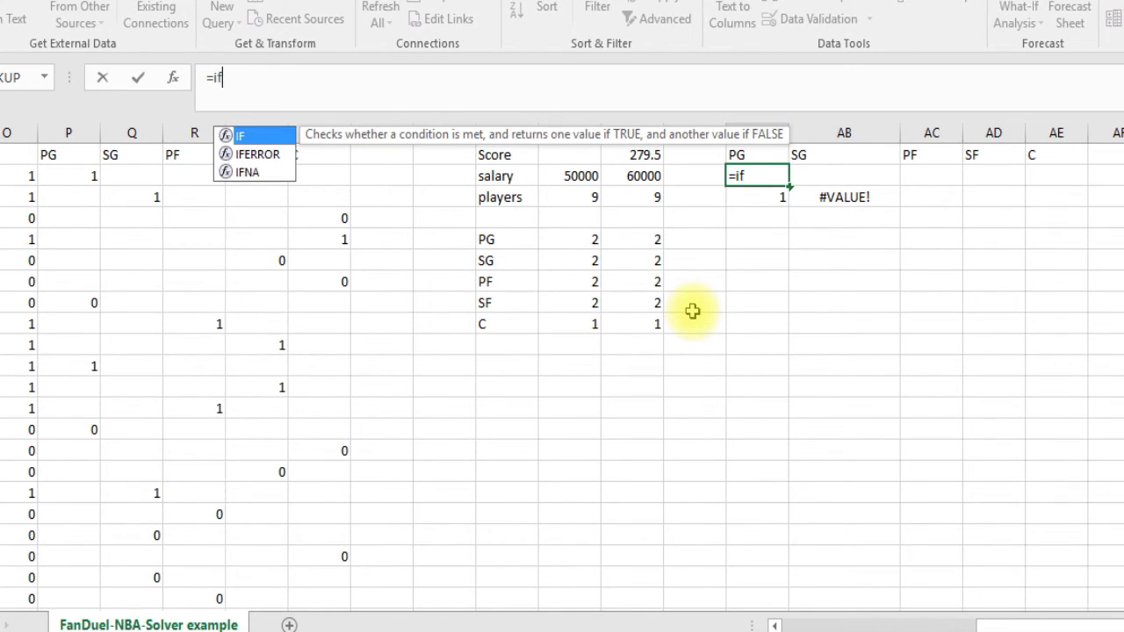
{"action": "type", "text": "("}
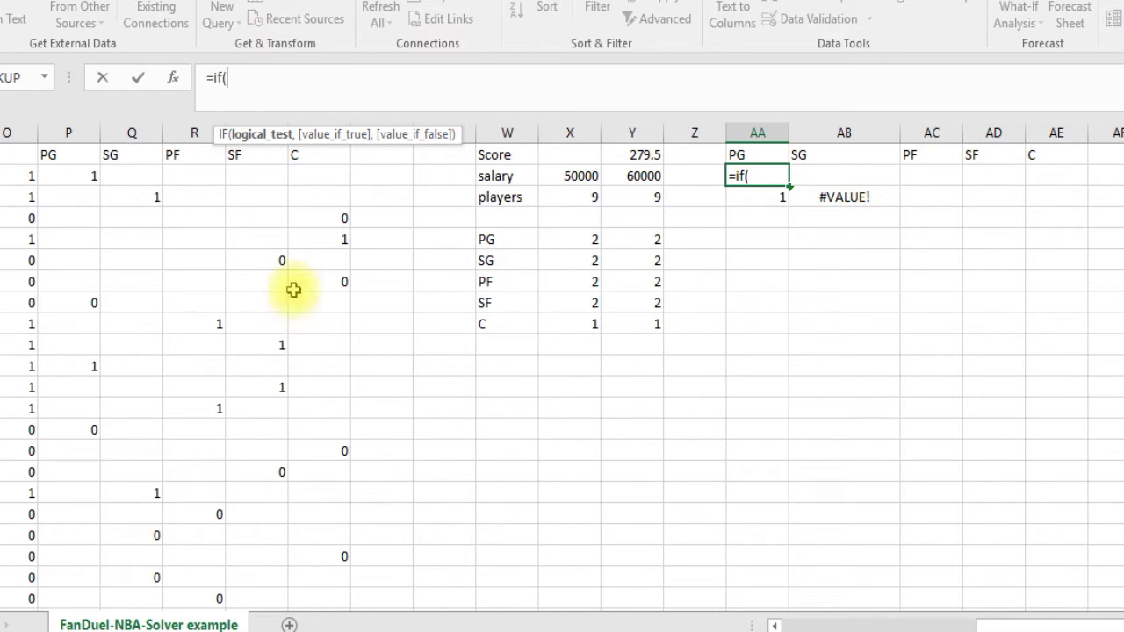
{"action": "left_click", "coordinate": [75, 176]}
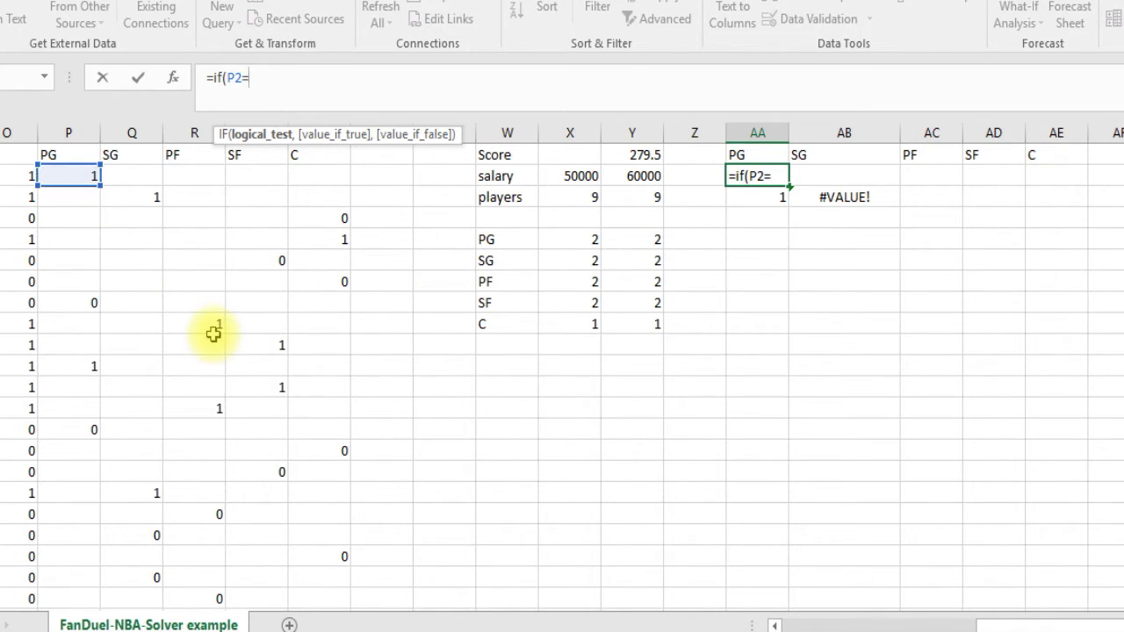
{"action": "type", "text": "=1,"}
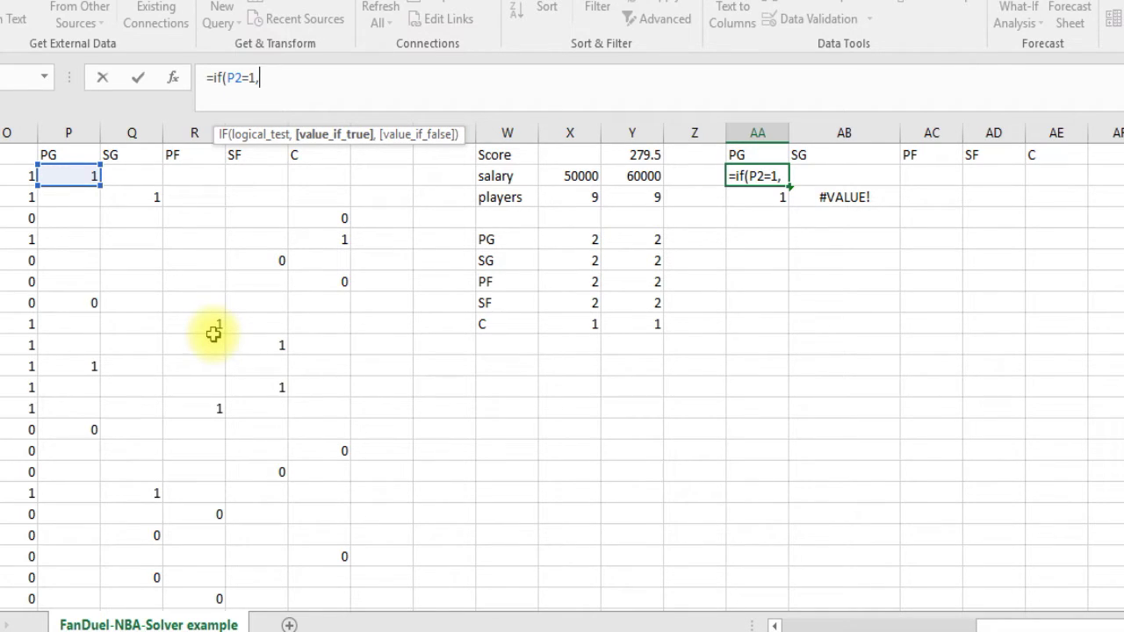
{"action": "left_click", "coordinate": [75, 176]}
{"action": "type", "text": ",0"}
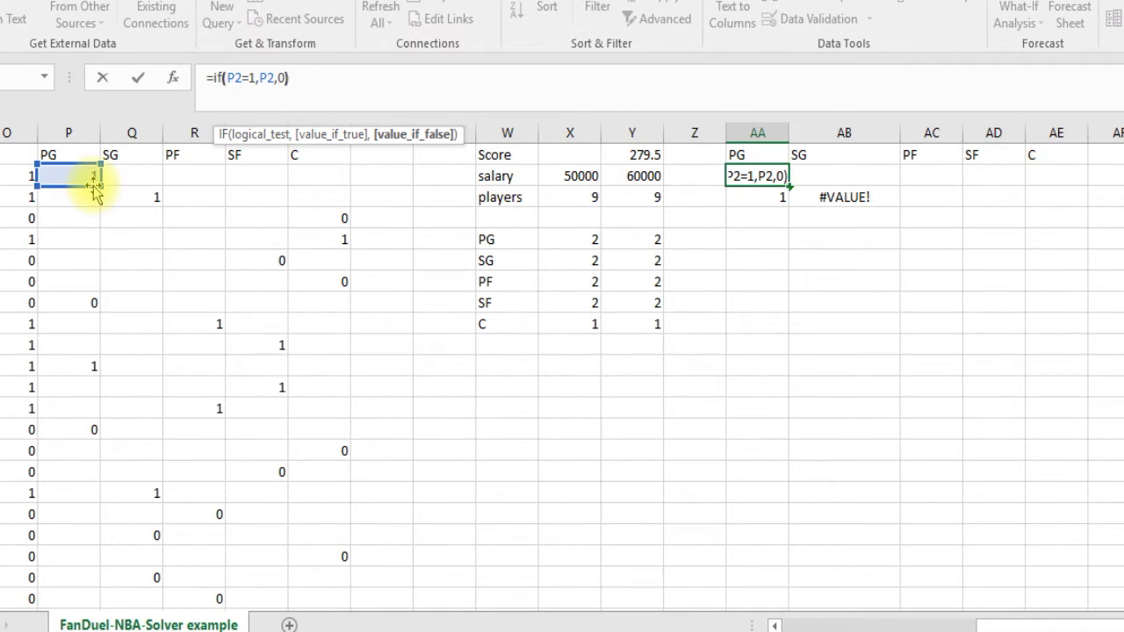
{"action": "key", "text": "Return"}
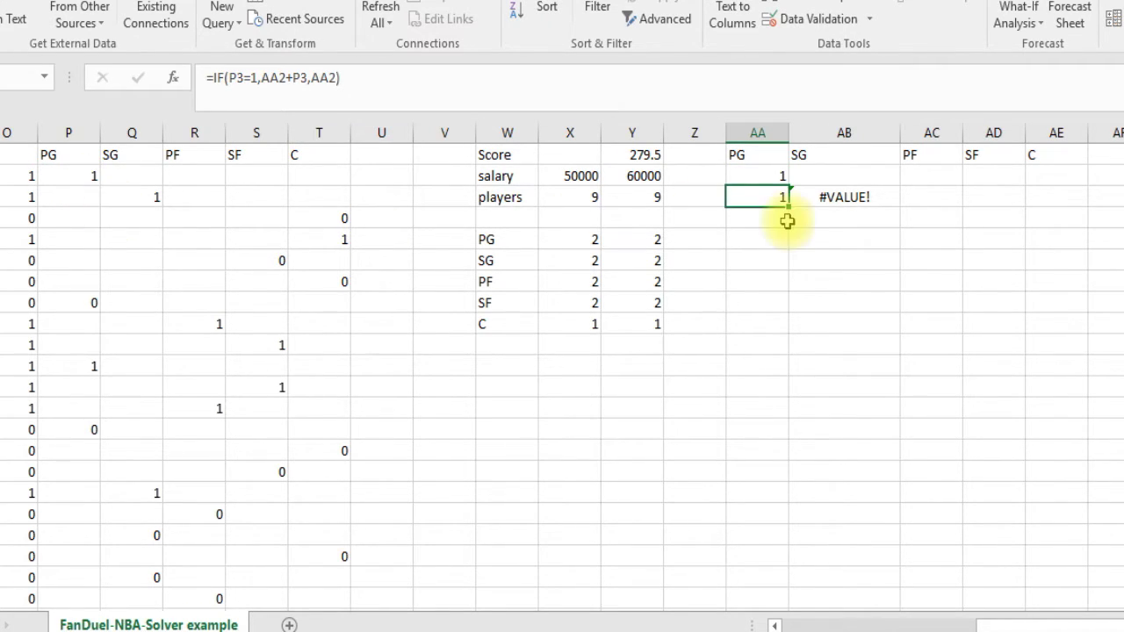
{"action": "left_click", "coordinate": [771, 178]}
{"action": "left_click_drag", "start_coordinate": [790, 184], "coordinate": [1066, 173]}
Check the copied formulas in AA2:AD2 against the position flags in row 2.
{"action": "left_click", "coordinate": [816, 176]}
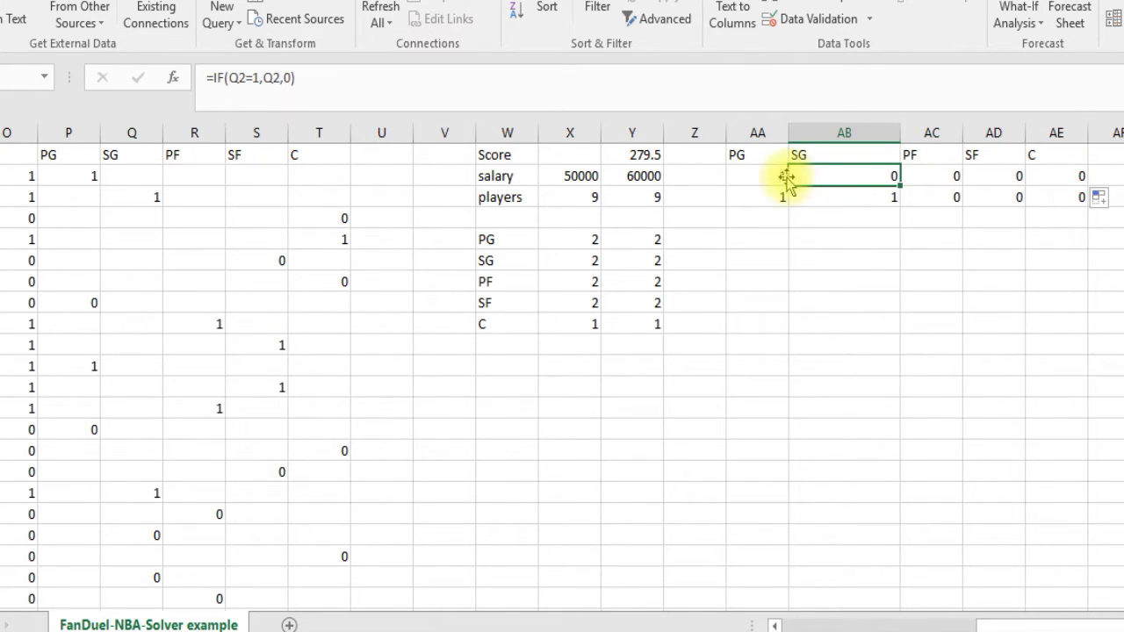
{"action": "left_click", "coordinate": [760, 175]}
{"action": "left_click", "coordinate": [816, 179]}
{"action": "left_click", "coordinate": [773, 176]}
{"action": "left_click", "coordinate": [825, 175]}
{"action": "left_click", "coordinate": [773, 176]}
{"action": "left_click", "coordinate": [140, 178]}
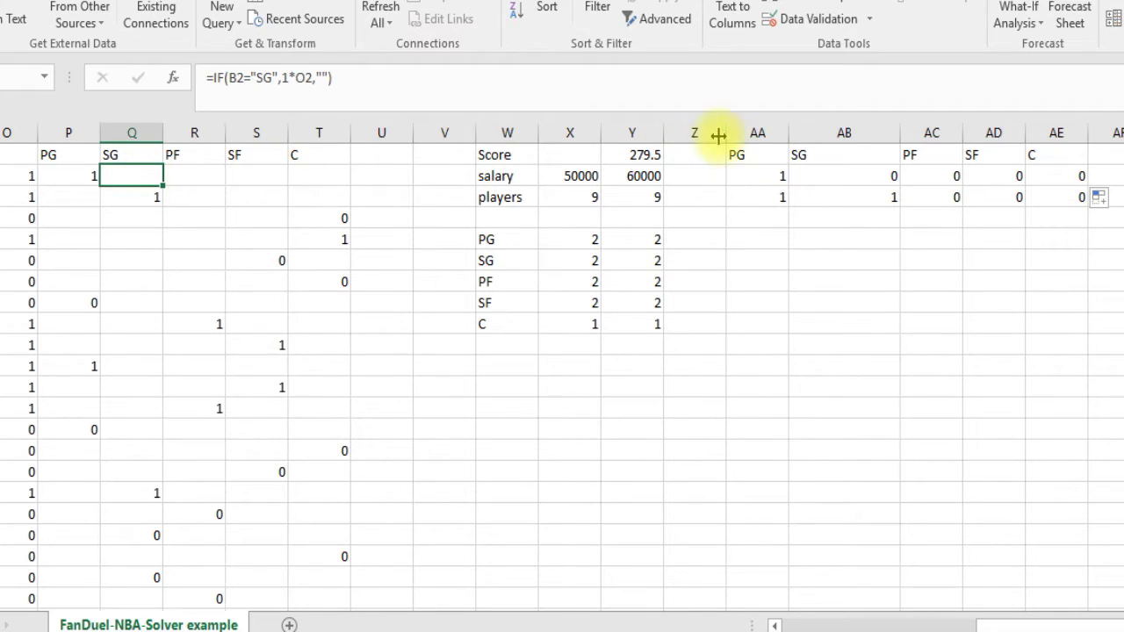
{"action": "left_click", "coordinate": [756, 179]}
{"action": "left_click", "coordinate": [834, 177]}
{"action": "left_click", "coordinate": [935, 176]}
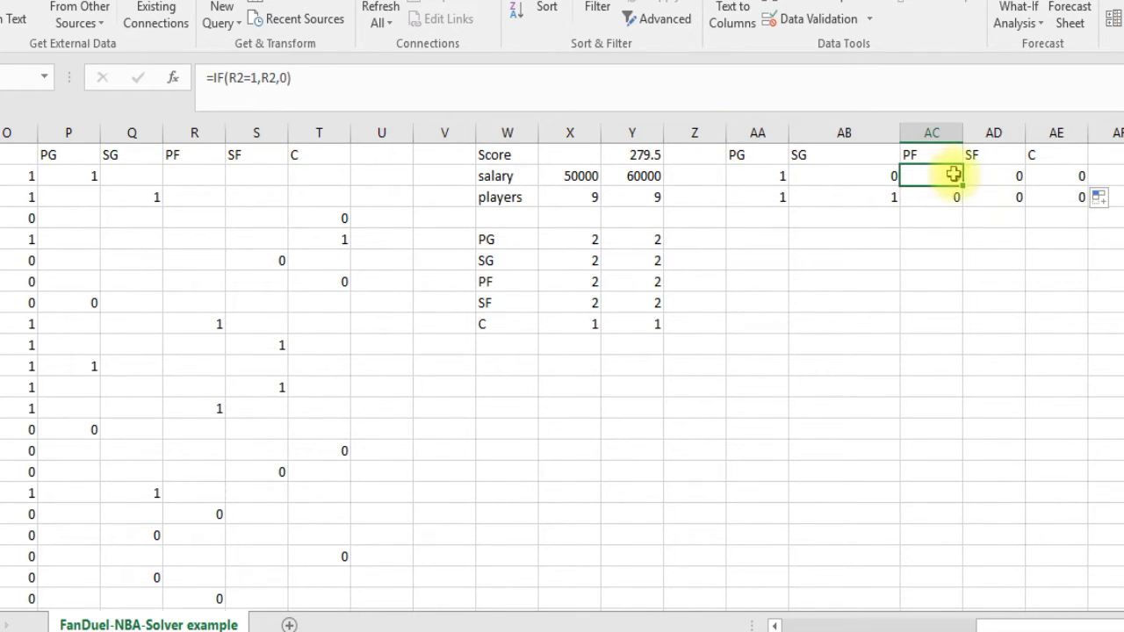
{"action": "left_click", "coordinate": [990, 175]}
{"action": "left_click", "coordinate": [757, 177]}
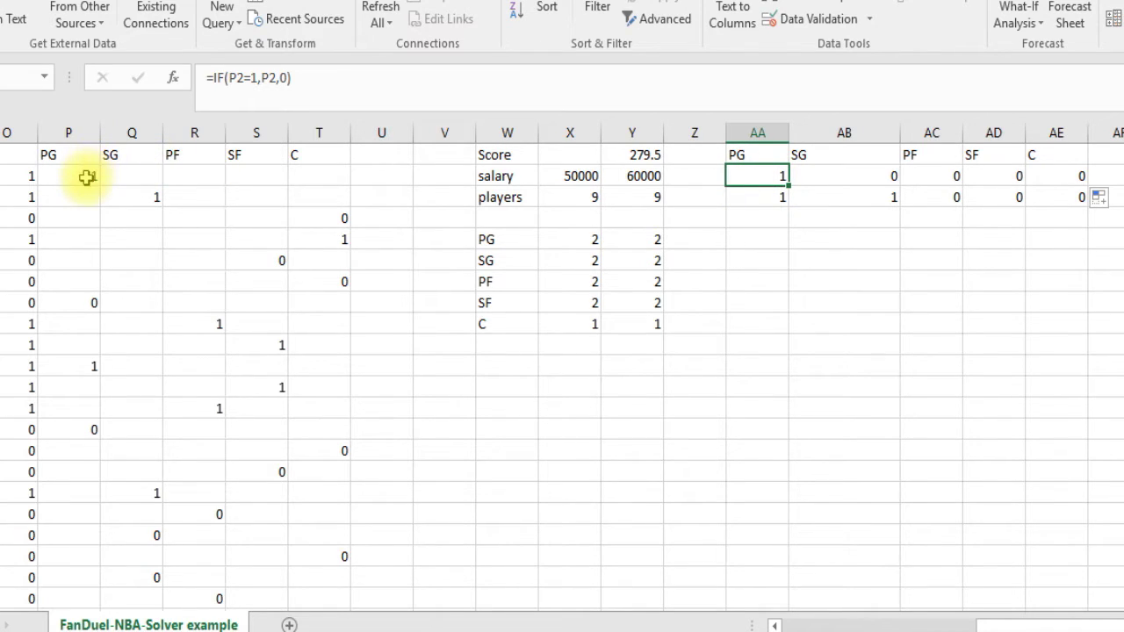
Check the running-count formulas in AA3 and AB3 against the PG and SG flags.
{"action": "left_click", "coordinate": [762, 201]}
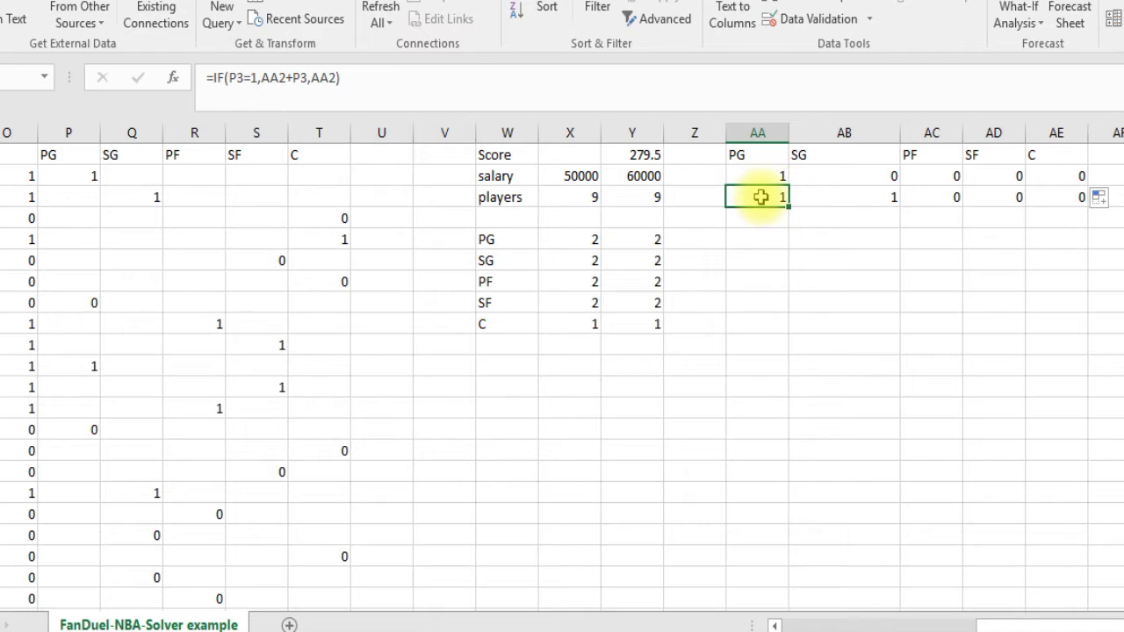
{"action": "left_click", "coordinate": [852, 195]}
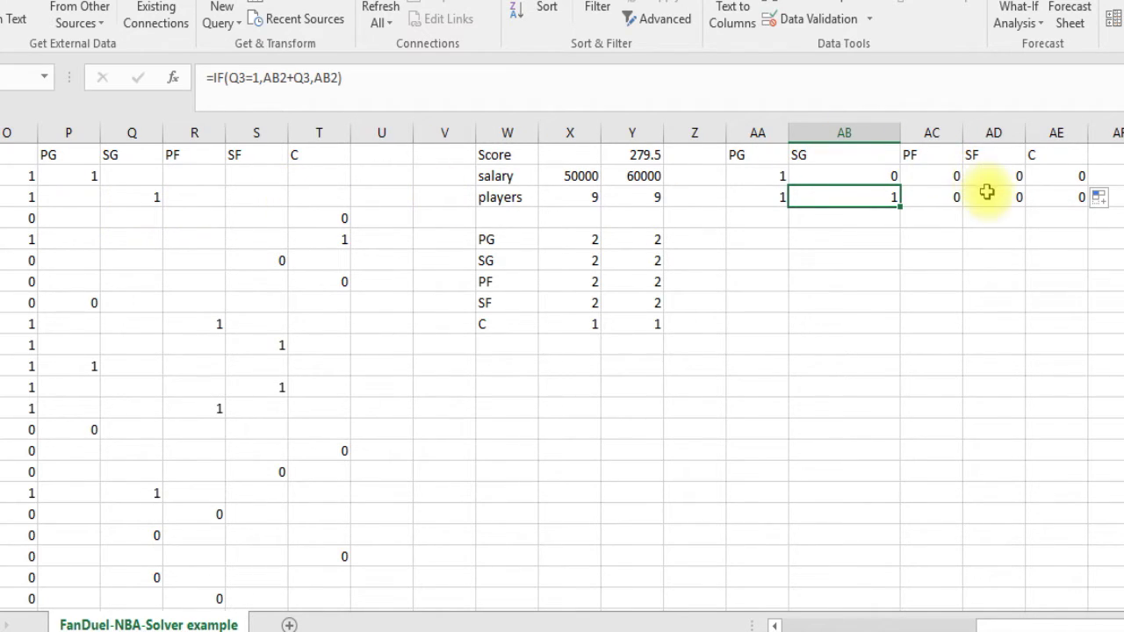
{"action": "left_click", "coordinate": [757, 195]}
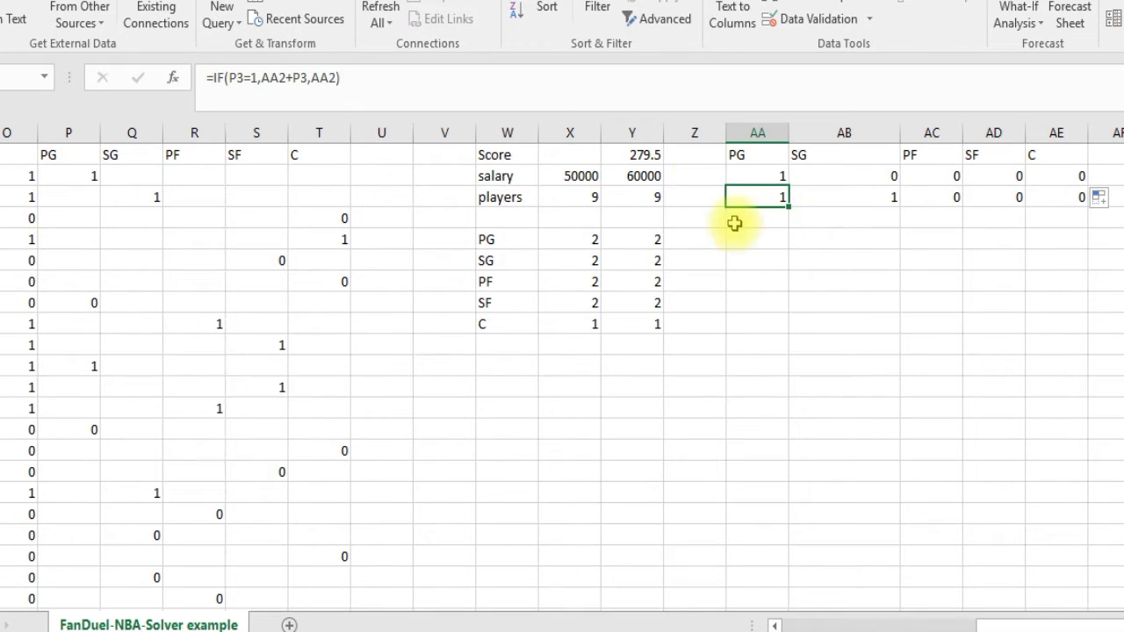
{"action": "left_click", "coordinate": [828, 199]}
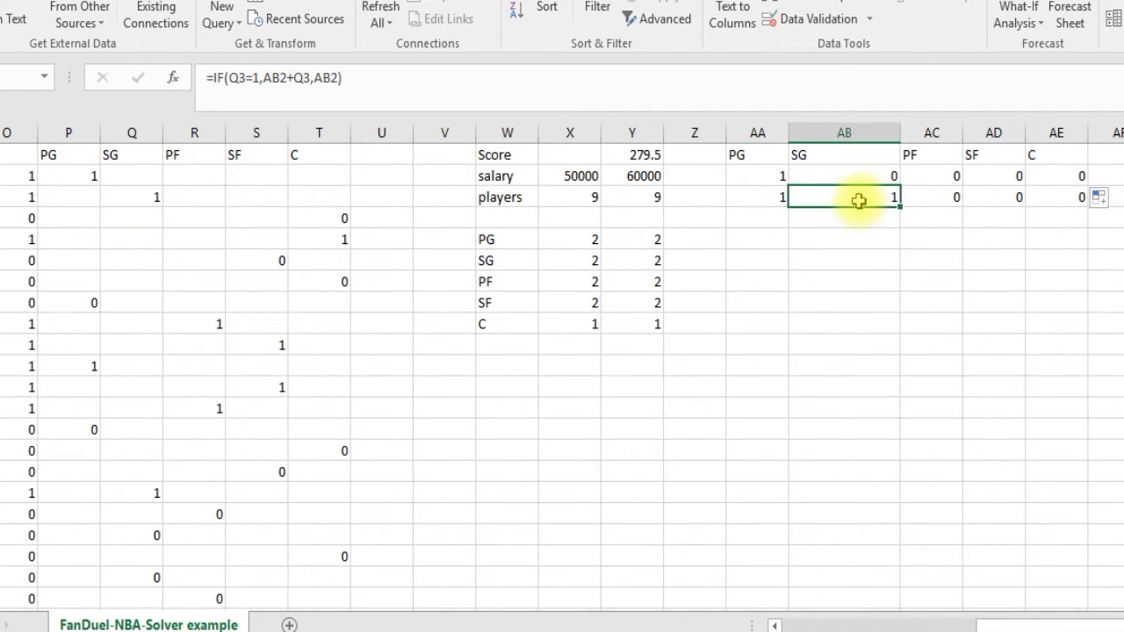
Copy the running-count formulas in AA3:AE3 down through row 80.
{"action": "left_click_drag", "start_coordinate": [752, 191], "coordinate": [1070, 507]}
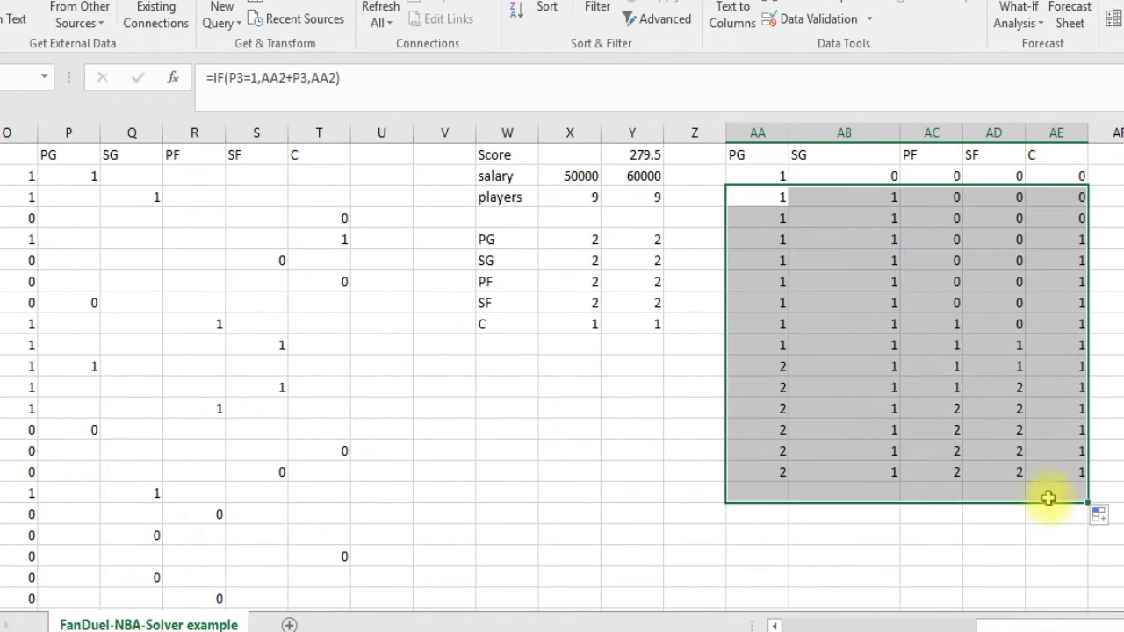
{"action": "left_click", "coordinate": [791, 346]}
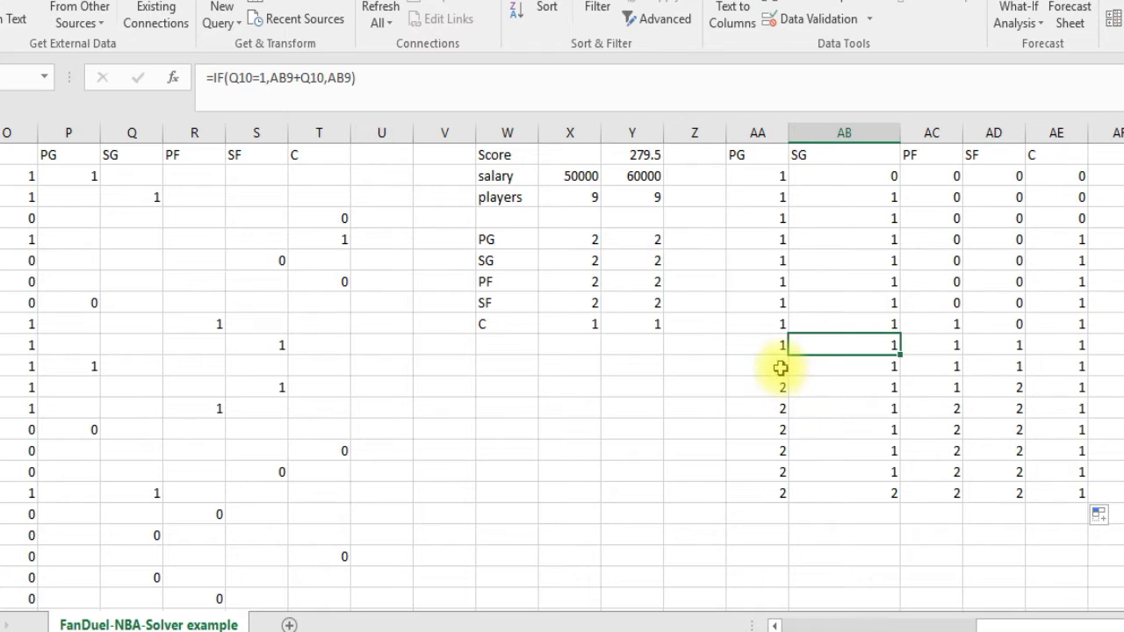
{"action": "left_click", "coordinate": [775, 368]}
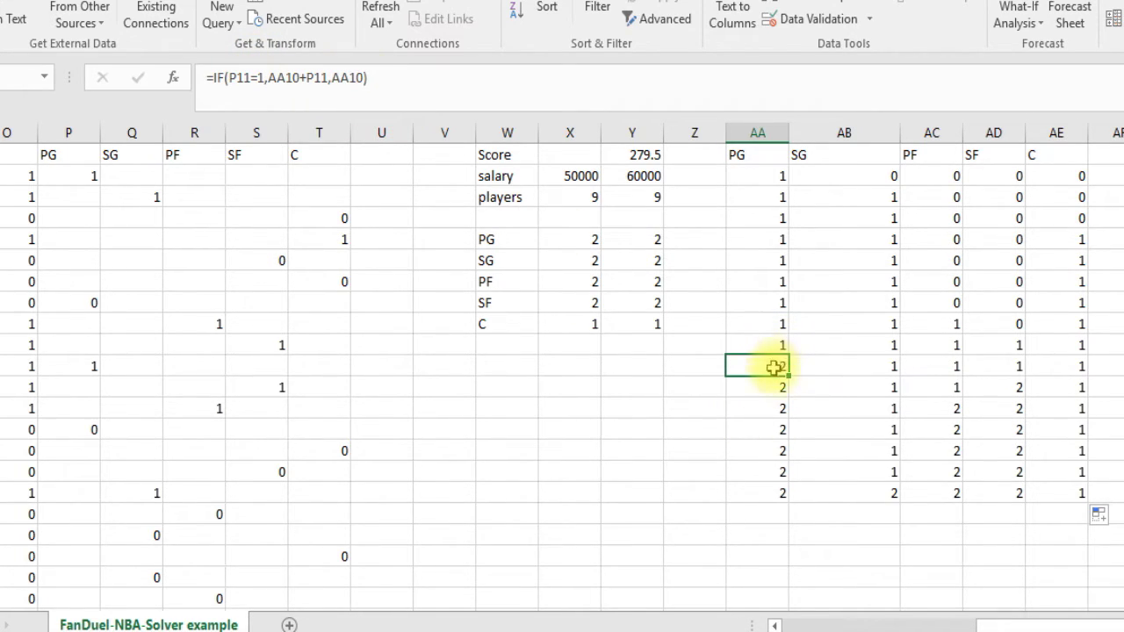
{"action": "left_click_drag", "start_coordinate": [769, 497], "coordinate": [1087, 580]}
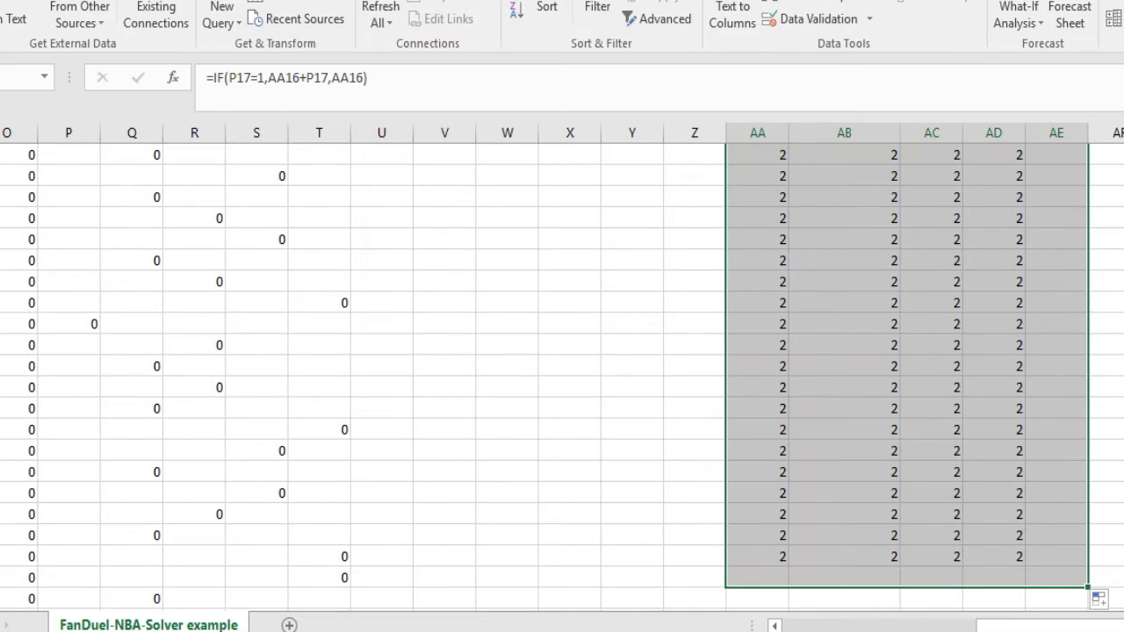
Check the running-count formulas across AA80:AE80 against the required players per position, and review the PG count in AA11.
{"action": "left_click", "coordinate": [761, 576]}
{"action": "left_click", "coordinate": [841, 573]}
{"action": "left_click", "coordinate": [953, 579]}
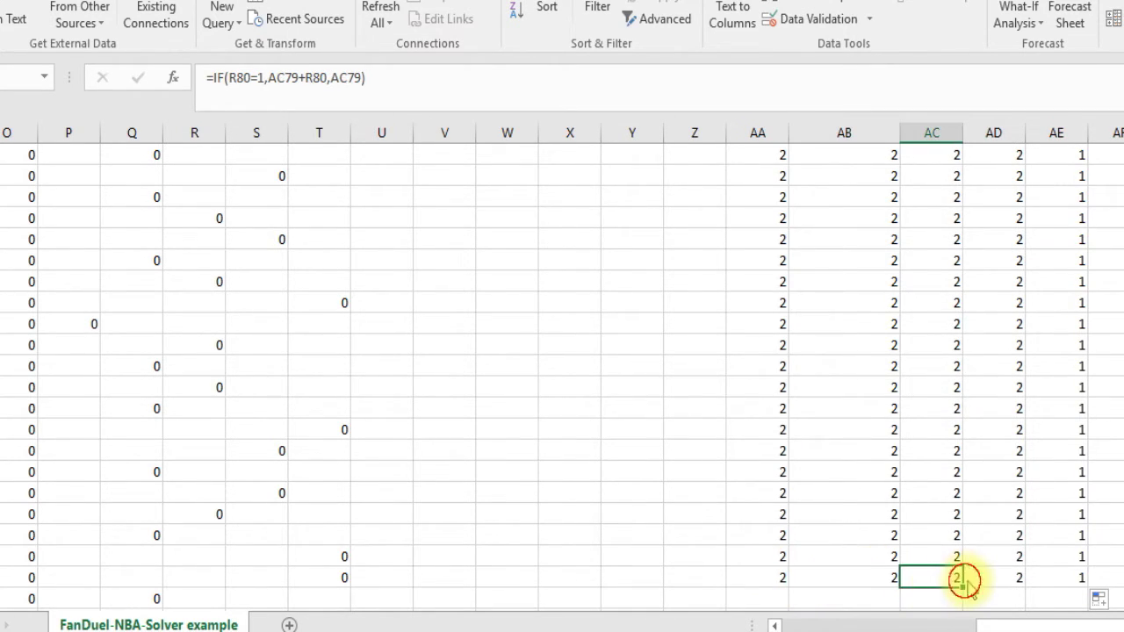
{"action": "left_click", "coordinate": [984, 579]}
{"action": "left_click", "coordinate": [1048, 578]}
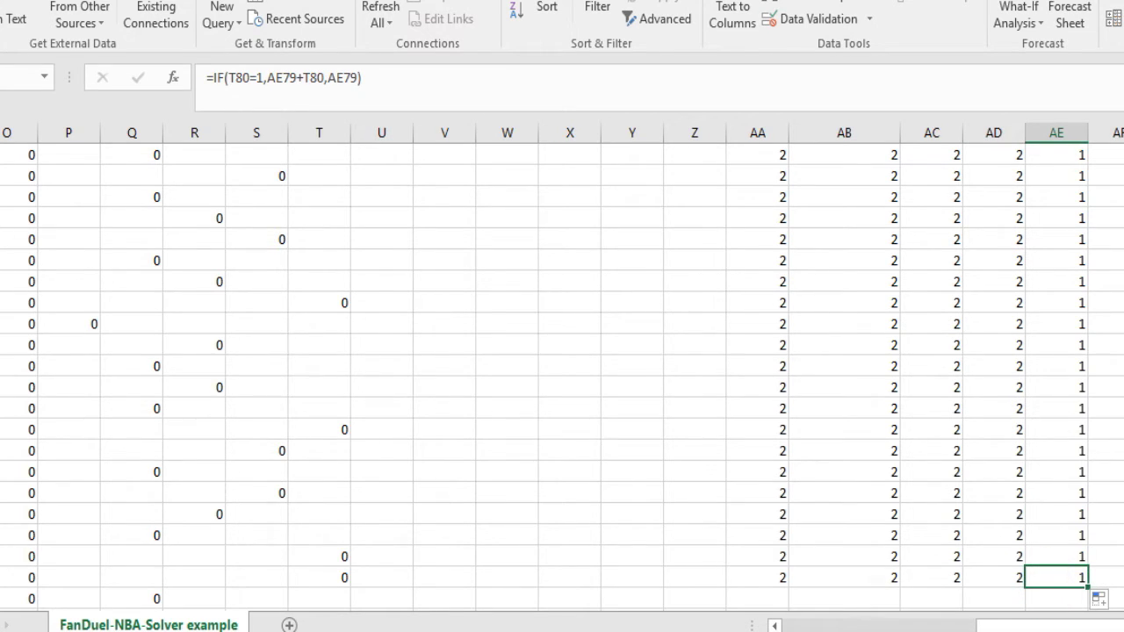
{"action": "scroll", "coordinate": [562, 369], "scroll_direction": "up", "scroll_amount": 19}
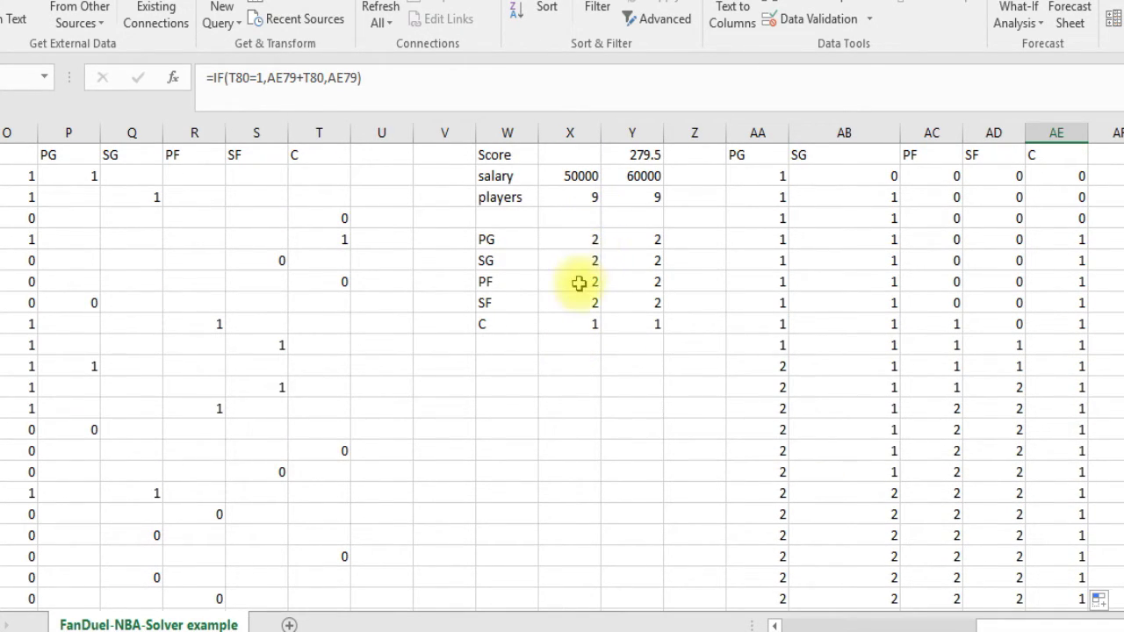
{"action": "left_click", "coordinate": [764, 367]}
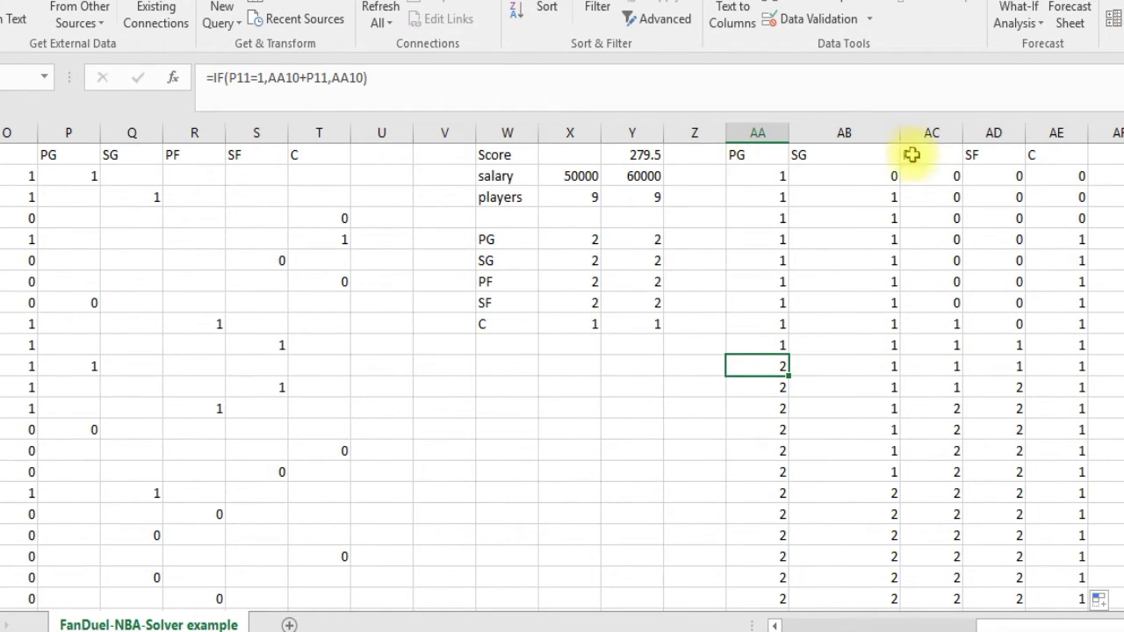
Link AF2 to the player's last name with =D2 and copy the formula down through row 80.
{"action": "scroll", "coordinate": [811, 171], "scroll_direction": "right", "scroll_amount": 5}
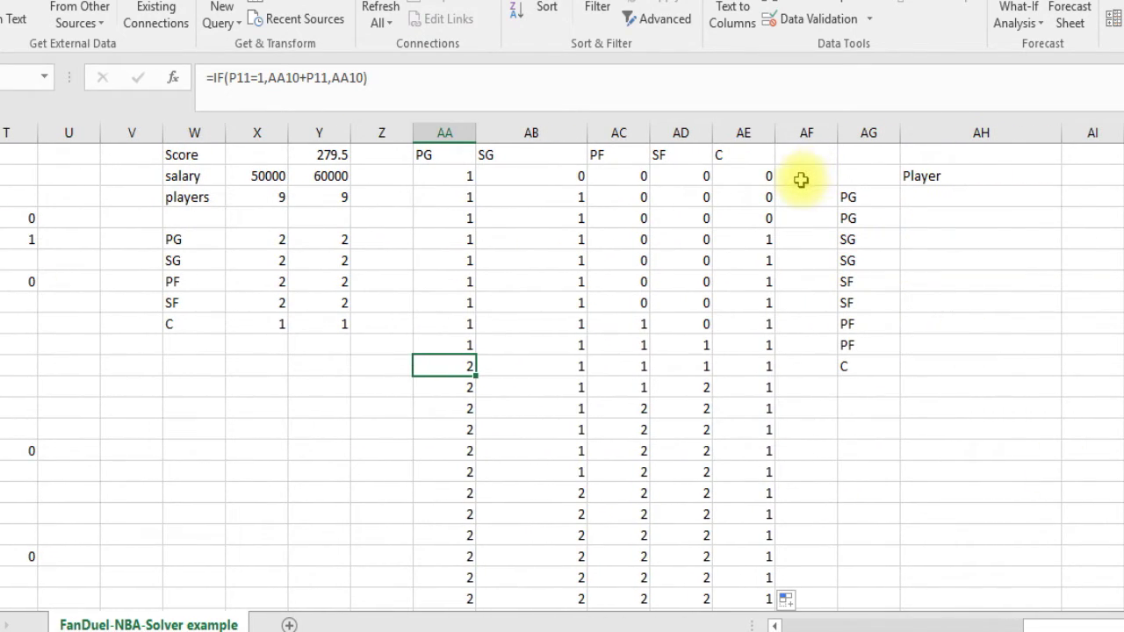
{"action": "left_click", "coordinate": [801, 179]}
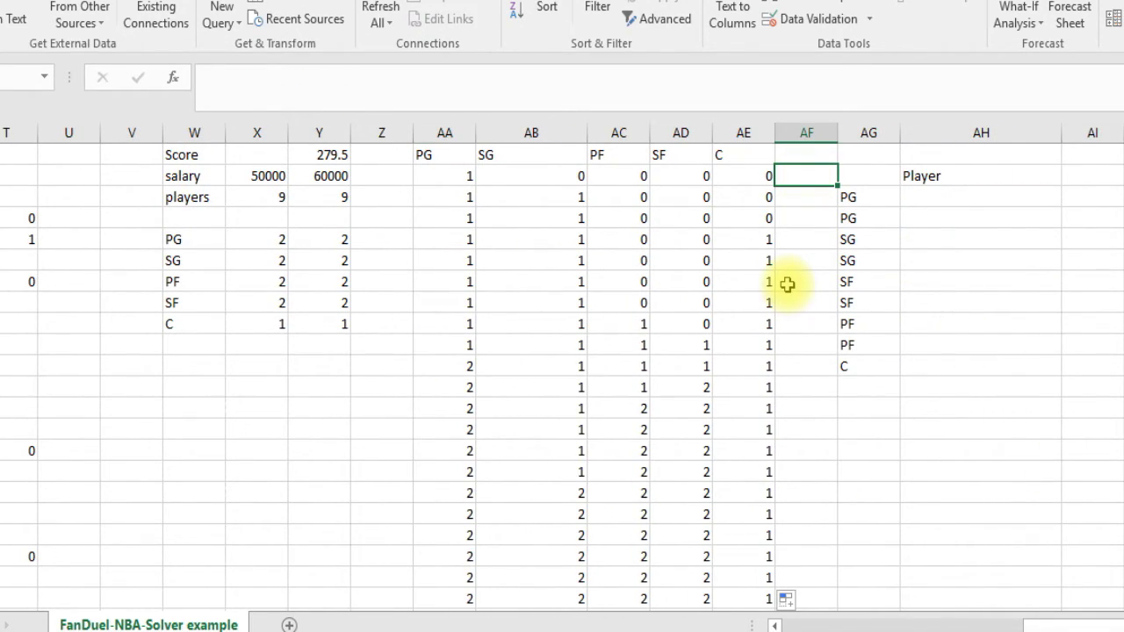
{"action": "type", "text": "="}
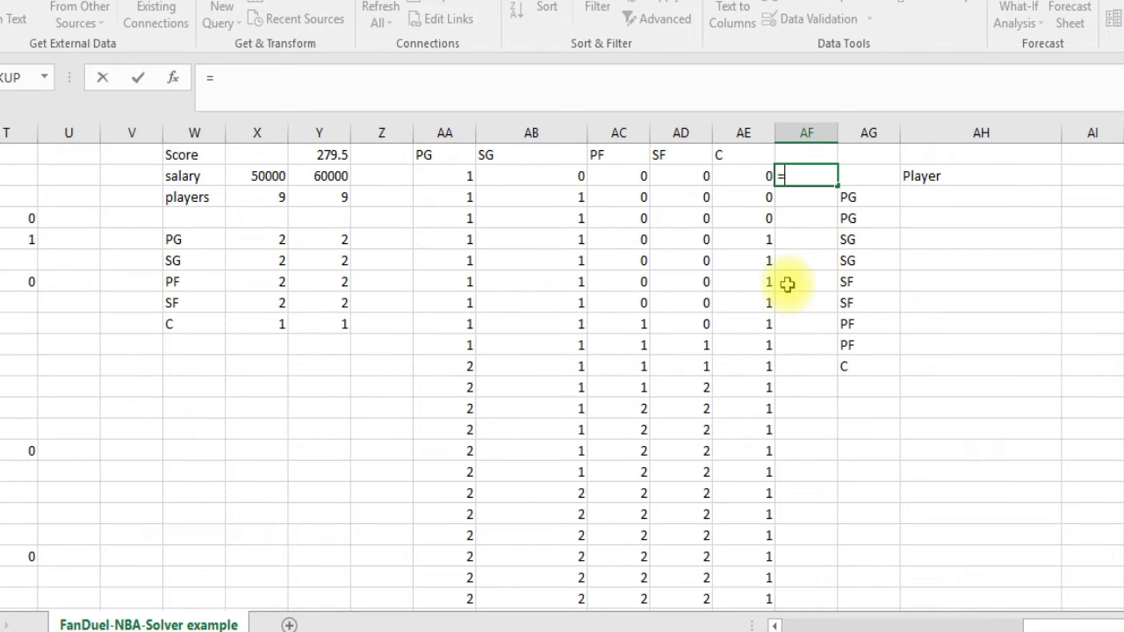
{"action": "left_click", "coordinate": [778, 623]}
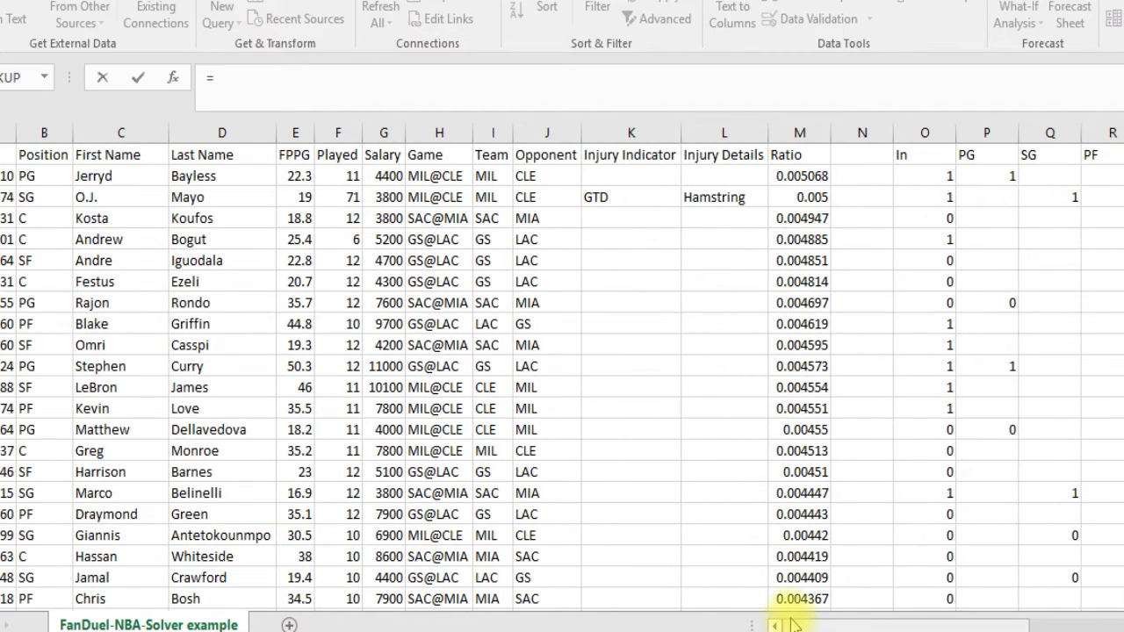
{"action": "left_click", "coordinate": [214, 177]}
{"action": "key", "text": "Return"}
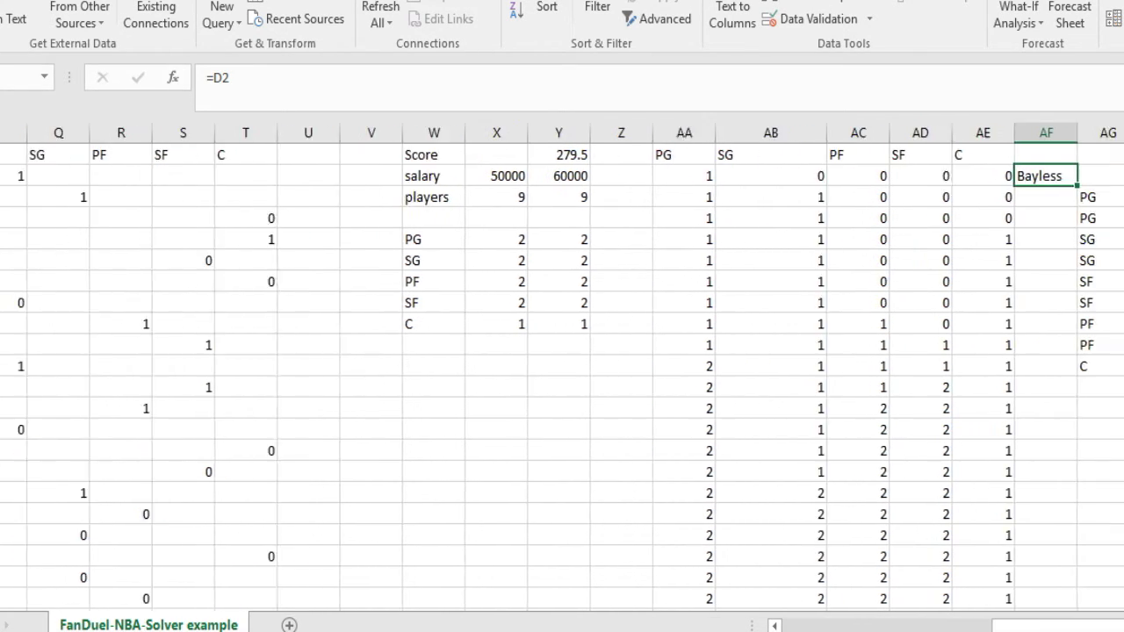
{"action": "left_click_drag", "start_coordinate": [966, 185], "coordinate": [966, 586]}
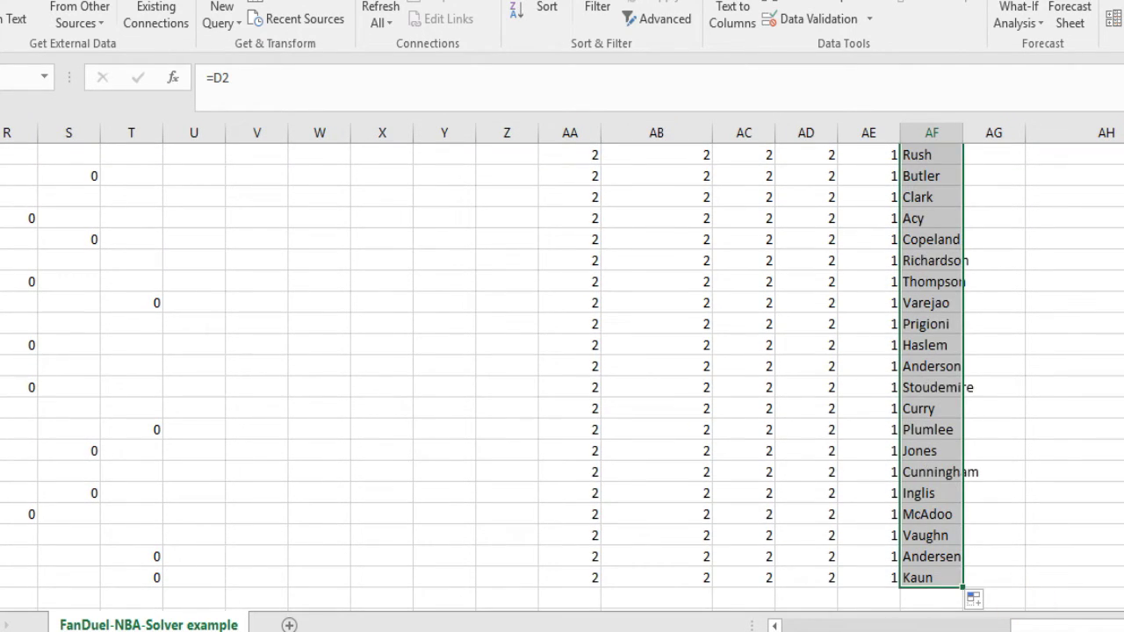
{"action": "scroll", "coordinate": [903, 231], "scroll_direction": "up", "scroll_amount": 10}
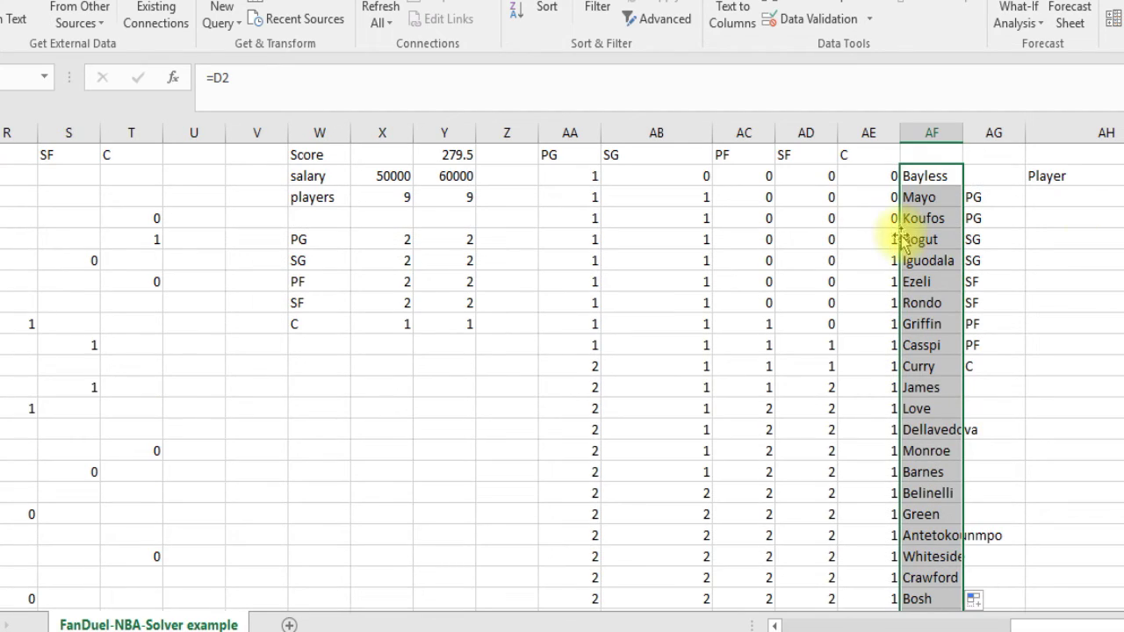
Widen column AF so the longest last names fit.
{"action": "left_click", "coordinate": [924, 177]}
{"action": "left_click_drag", "start_coordinate": [961, 138], "coordinate": [975, 138]}
{"action": "left_click", "coordinate": [963, 275]}
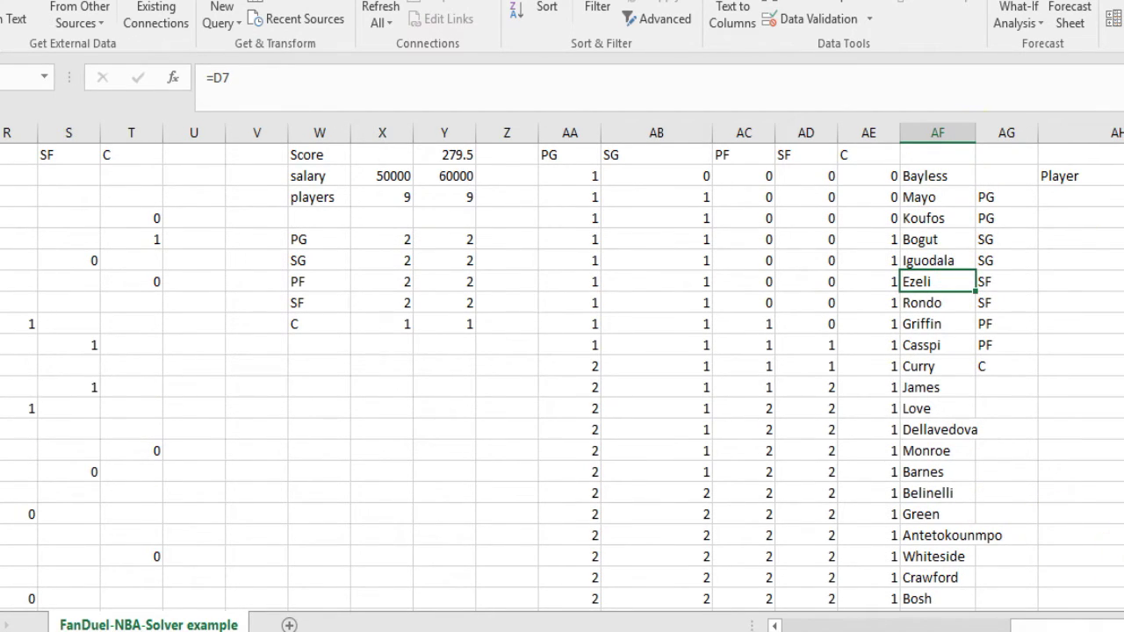
{"action": "scroll", "coordinate": [534, 284], "scroll_direction": "right", "scroll_amount": 5}
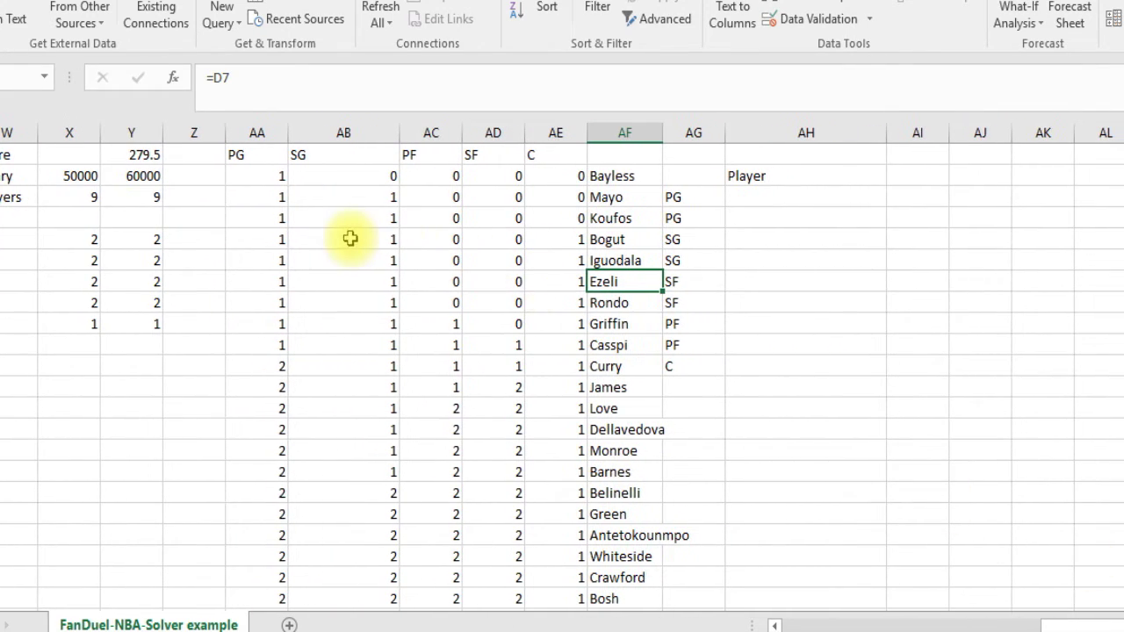
{"action": "left_click", "coordinate": [344, 199]}
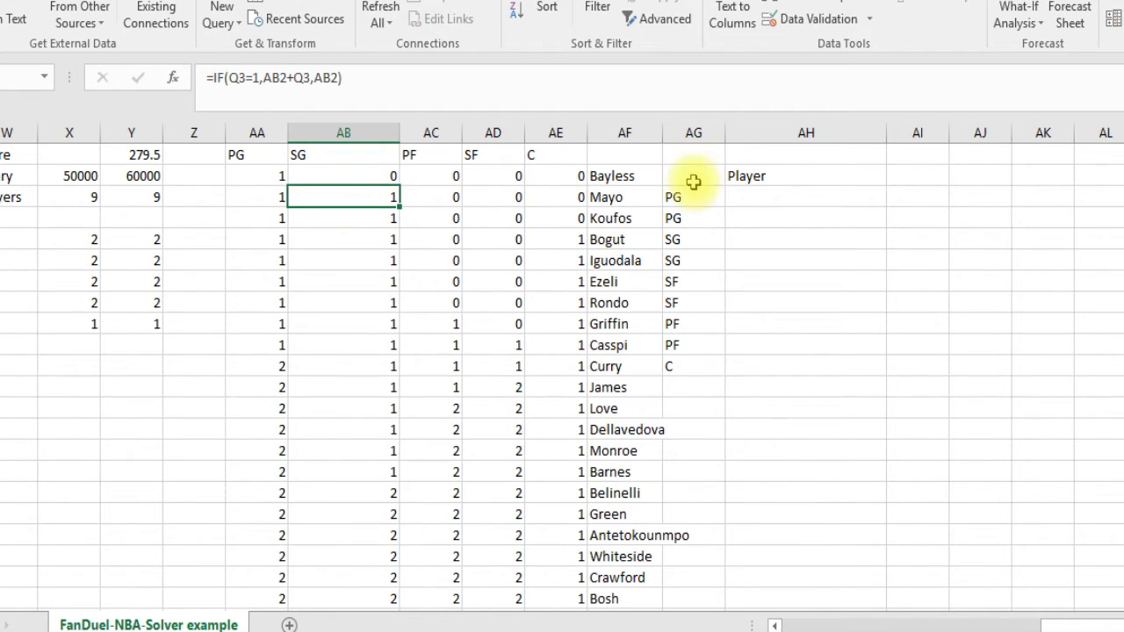
{"action": "left_click_drag", "start_coordinate": [663, 133], "coordinate": [702, 133]}
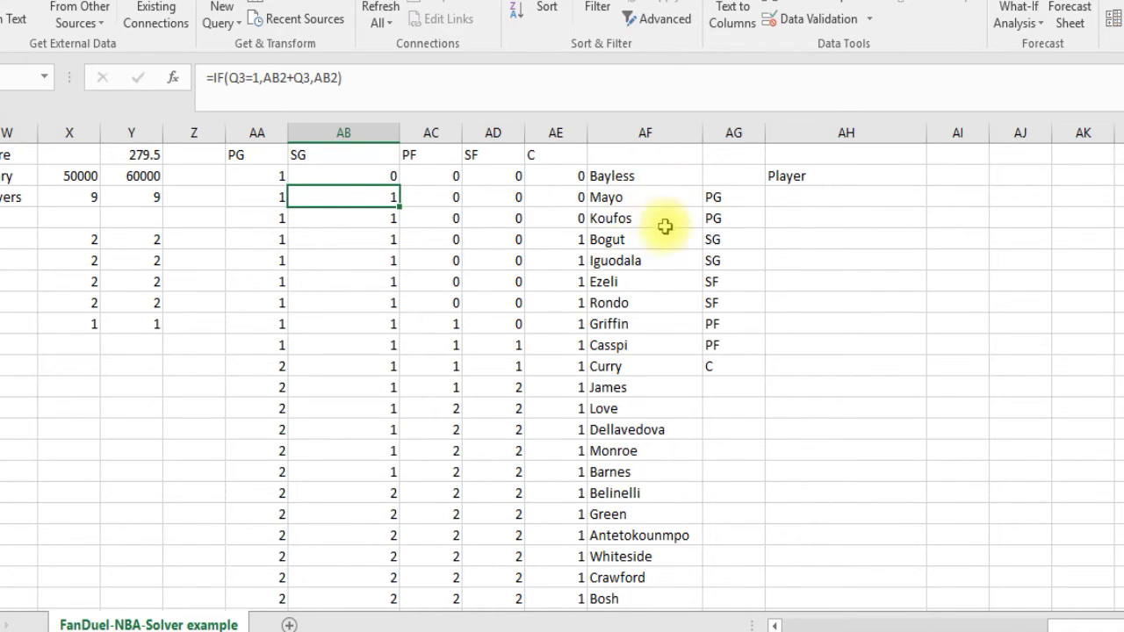
Look up the first PG in AH3 with =VLOOKUP(1,AA:AF,6,FALSE).
{"action": "left_click", "coordinate": [795, 201]}
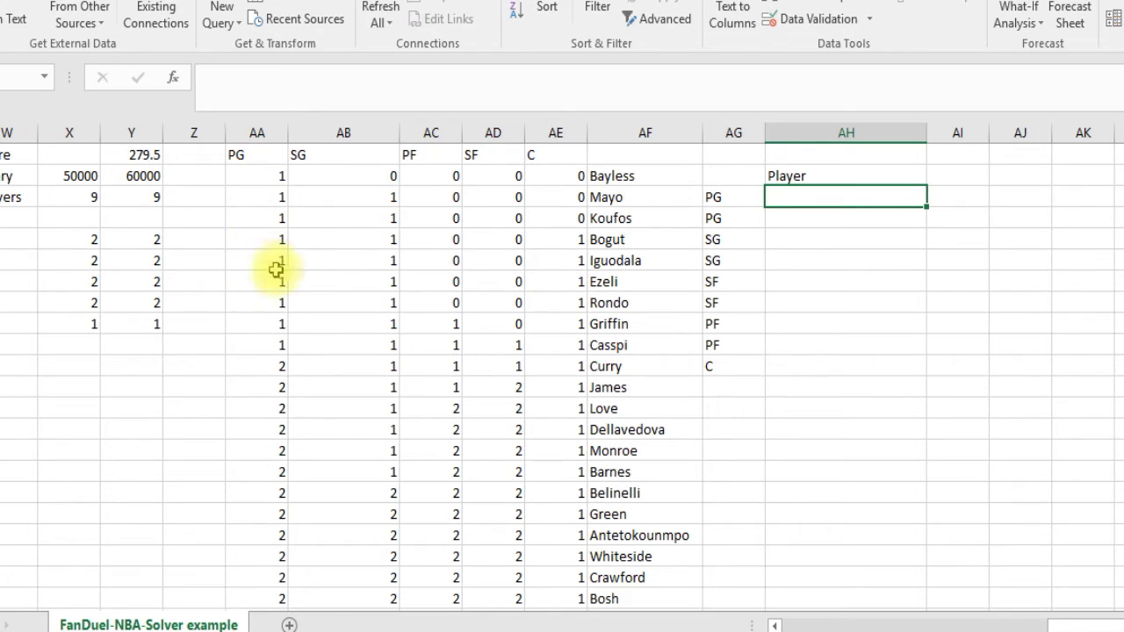
{"action": "type", "text": "=vlooky"}
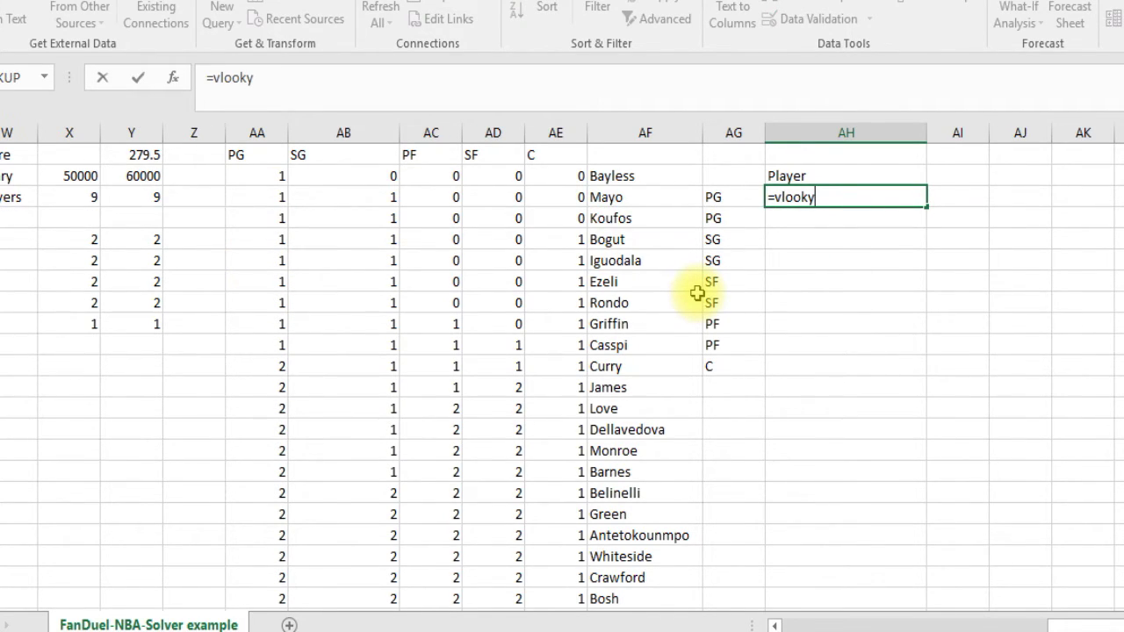
{"action": "key", "text": "BackSpace"}
{"action": "type", "text": "up"}
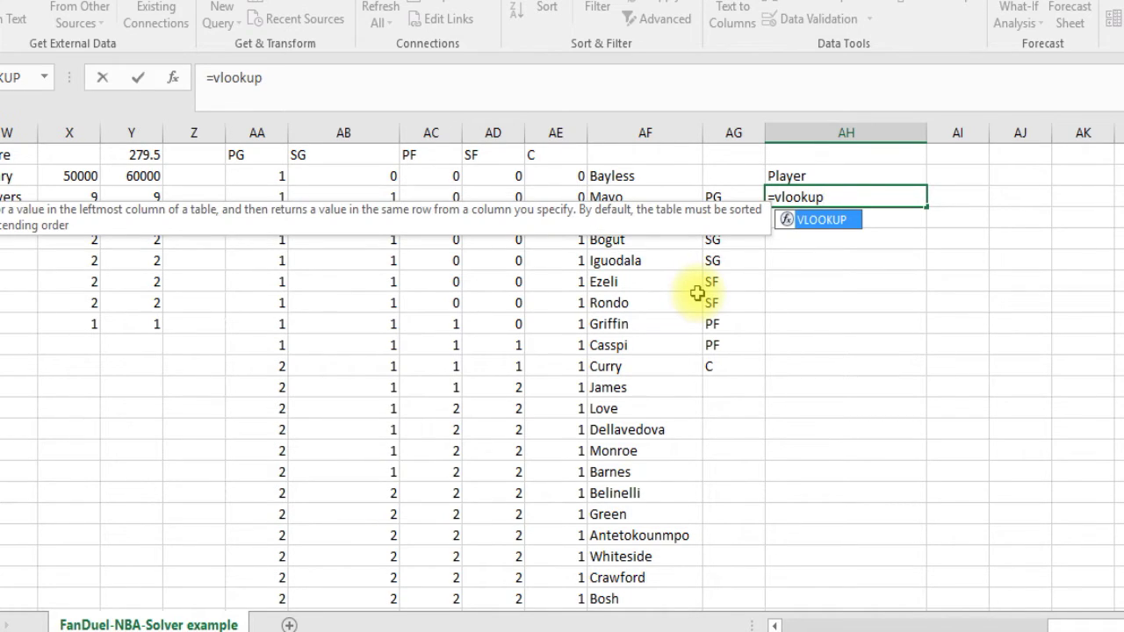
{"action": "type", "text": "(1"}
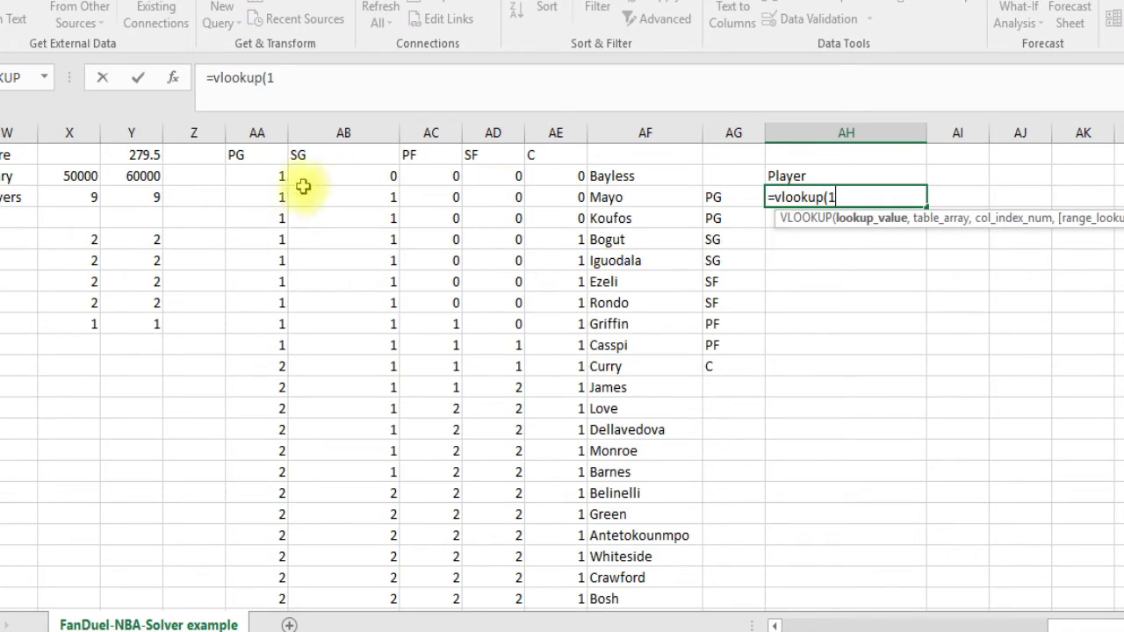
{"action": "type", "text": ","}
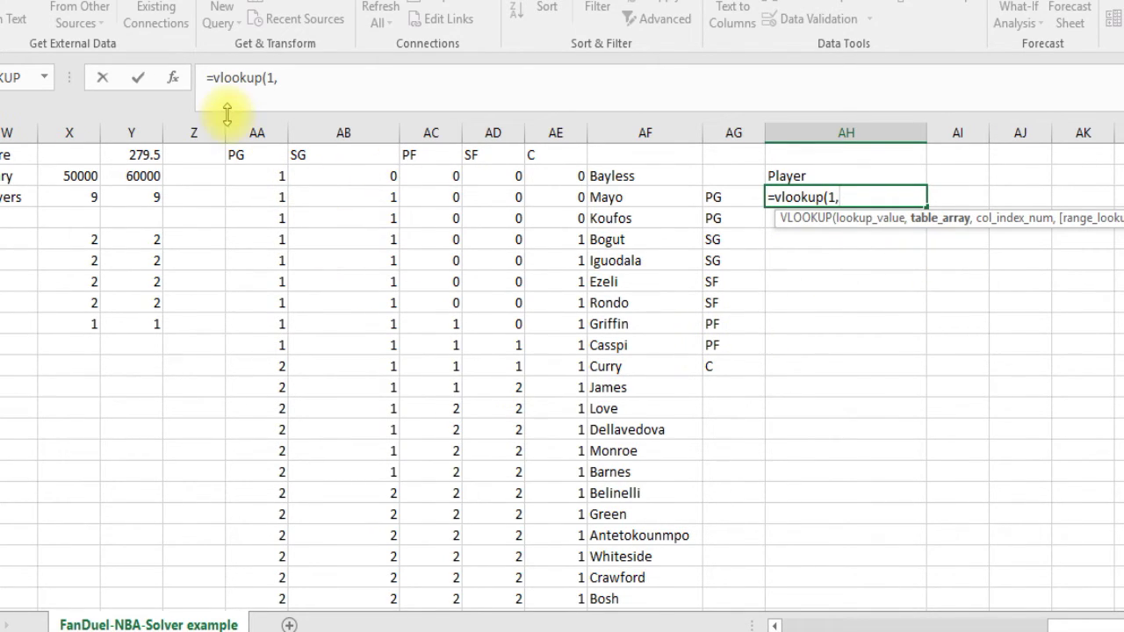
{"action": "left_click_drag", "start_coordinate": [252, 136], "coordinate": [685, 131]}
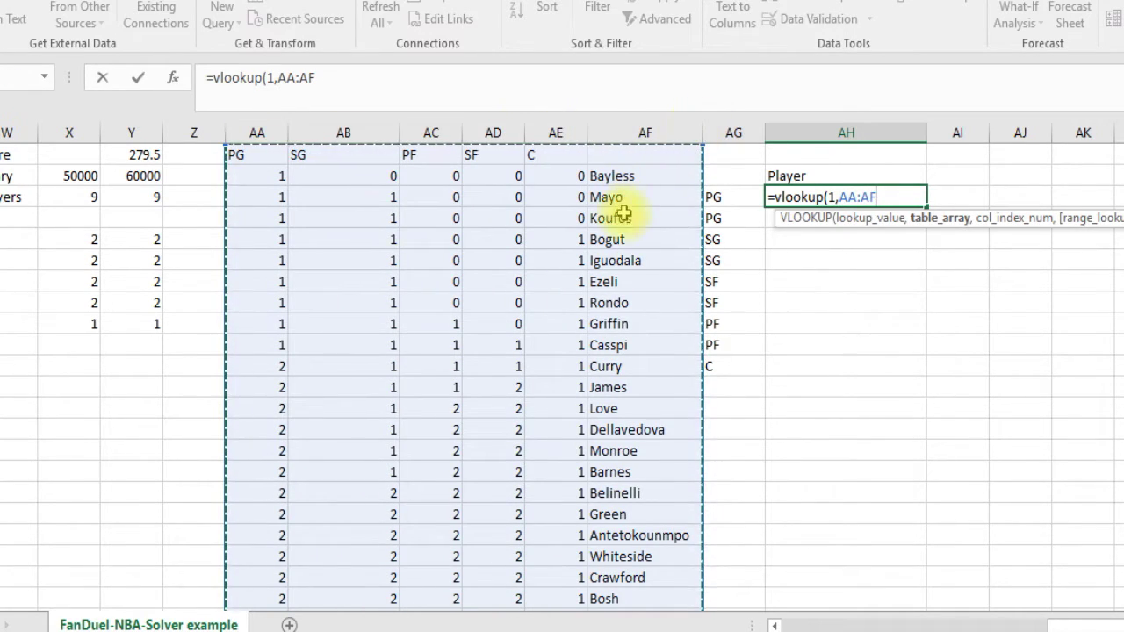
{"action": "type", "text": ",6"}
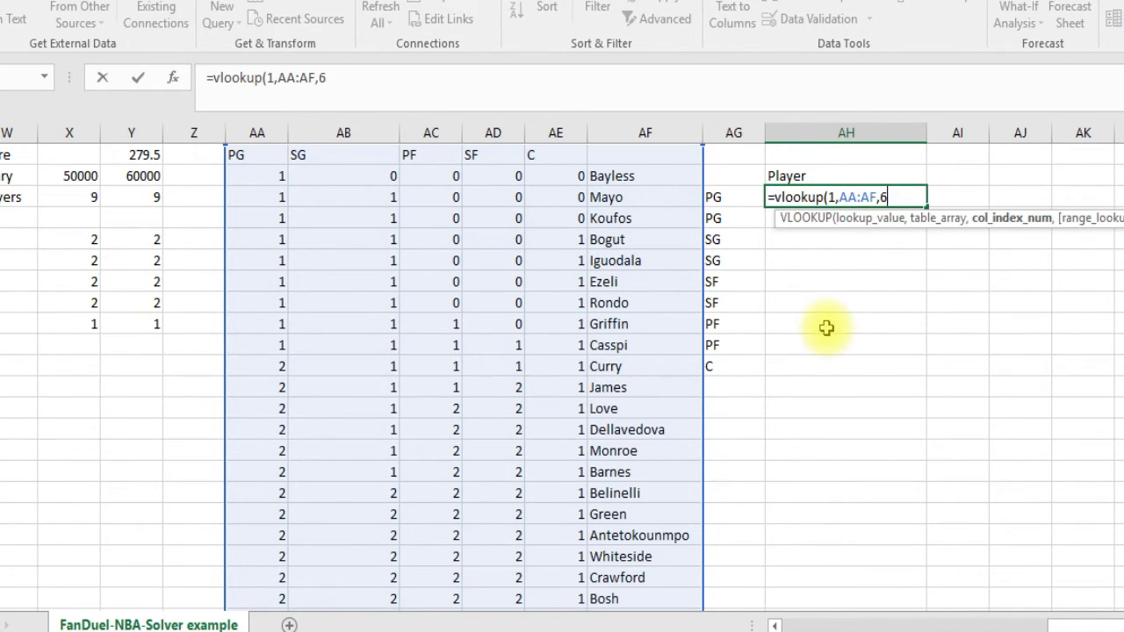
{"action": "type", "text": ",false"}
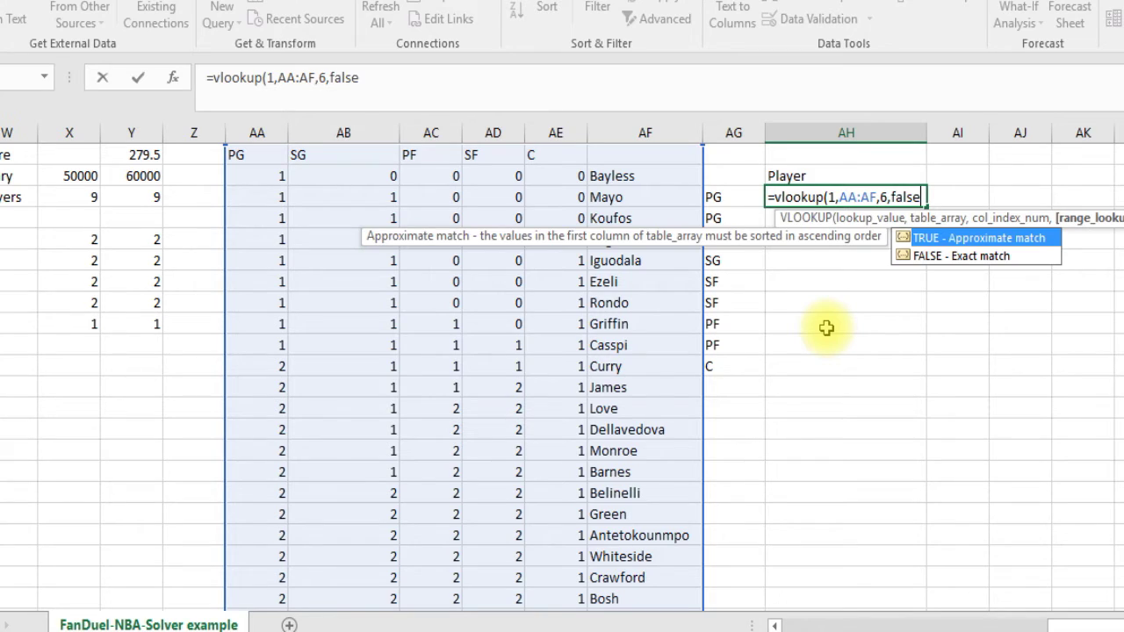
{"action": "type", "text": ")"}
{"action": "key", "text": "Return"}
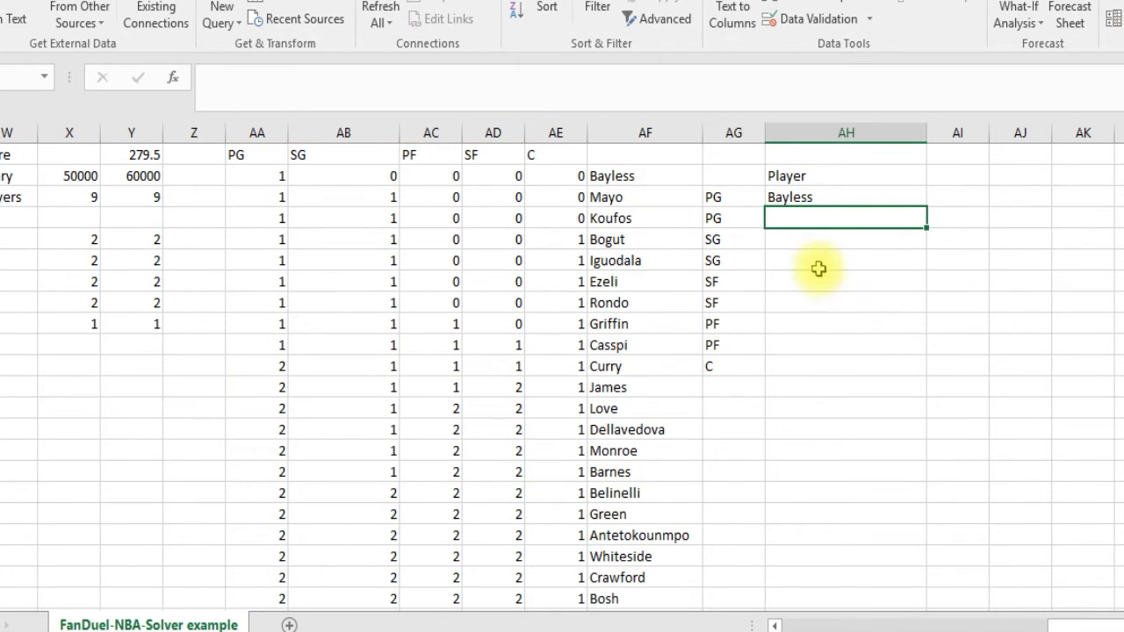
Look up the second PG in AH4 with =VLOOKUP(2,AA:AF,6,FALSE).
{"action": "left_click", "coordinate": [807, 198]}
{"action": "left_click", "coordinate": [806, 218]}
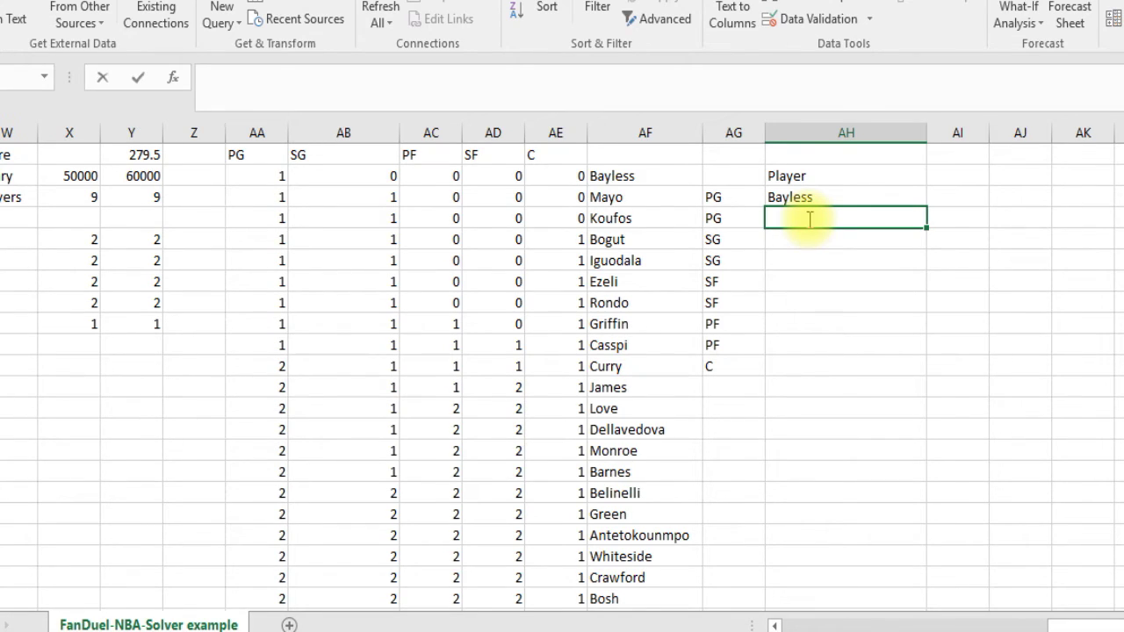
{"action": "type", "text": "=vlookup"}
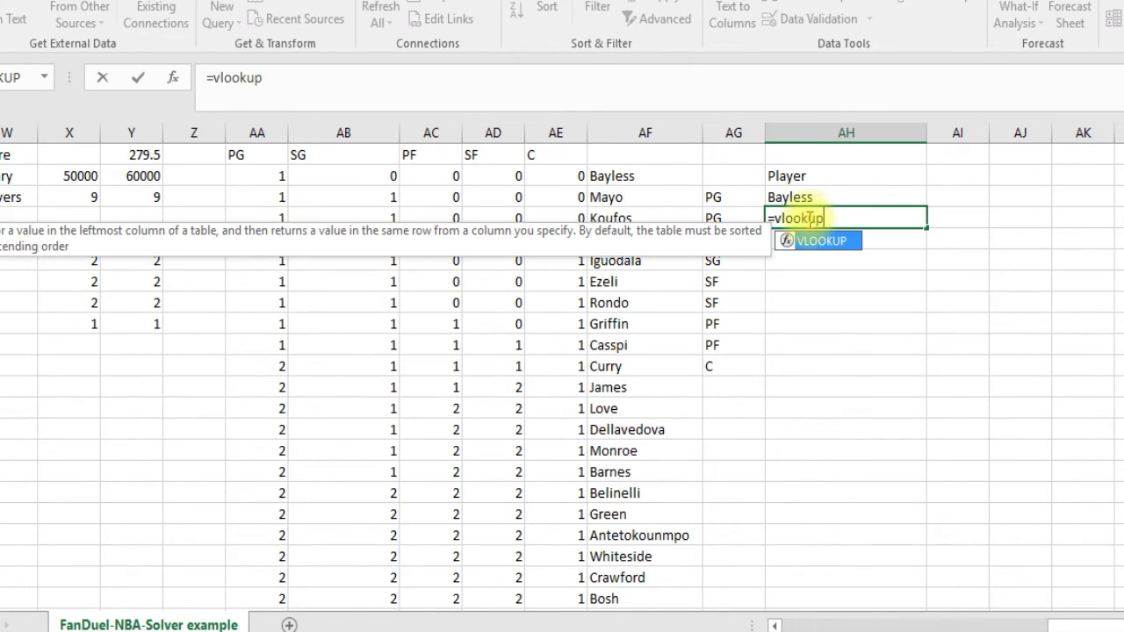
{"action": "type", "text": "(2,"}
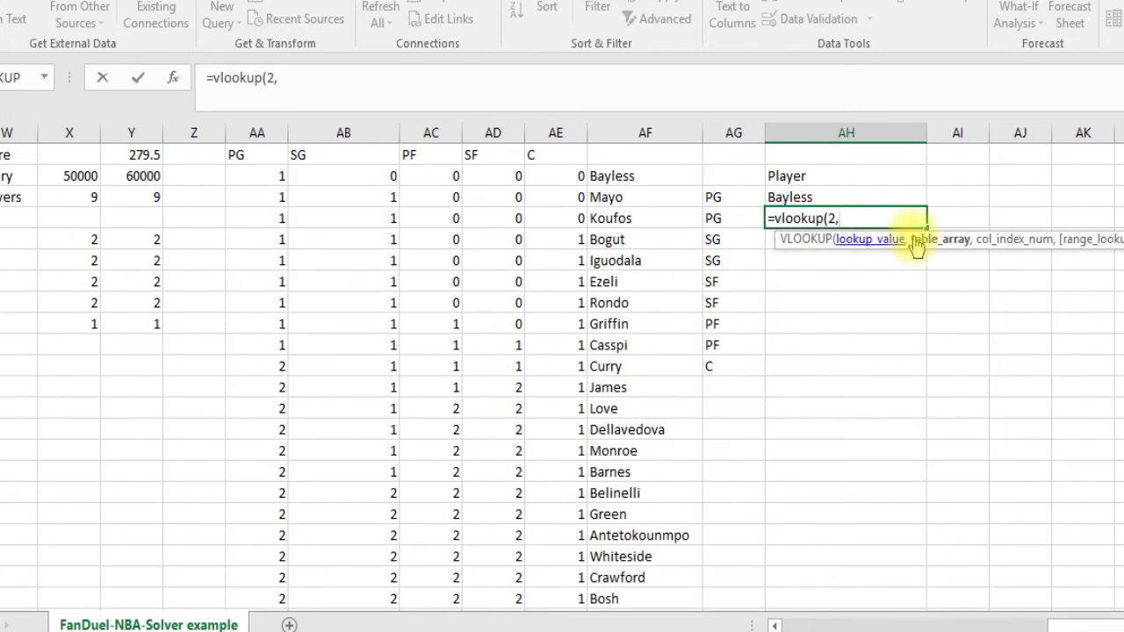
{"action": "left_click_drag", "start_coordinate": [257, 132], "coordinate": [640, 132]}
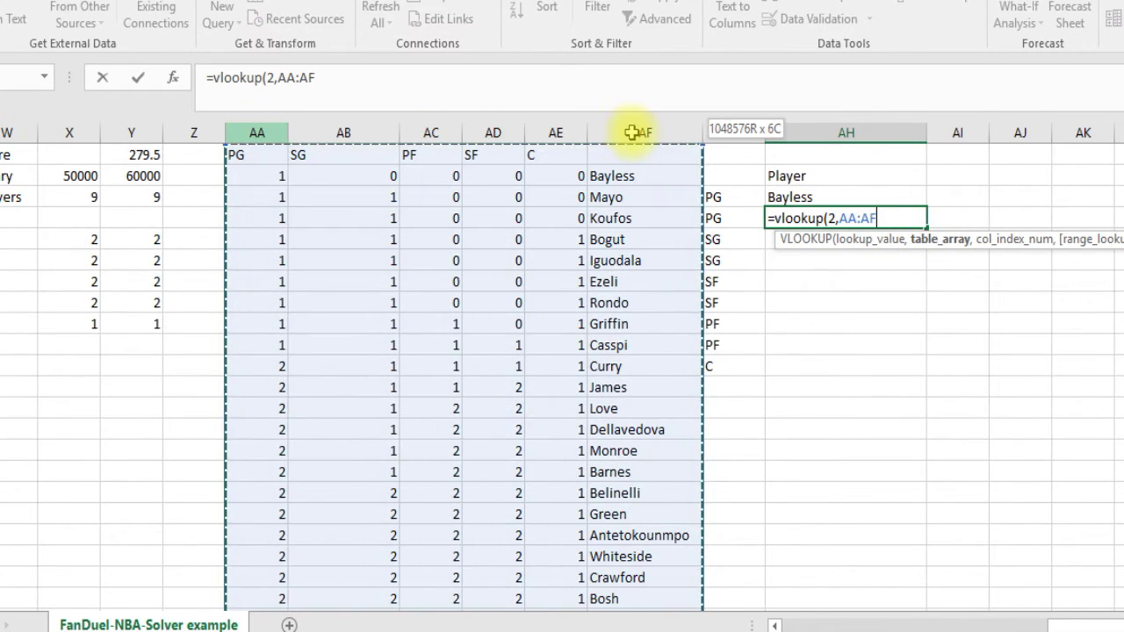
{"action": "type", "text": ",6"}
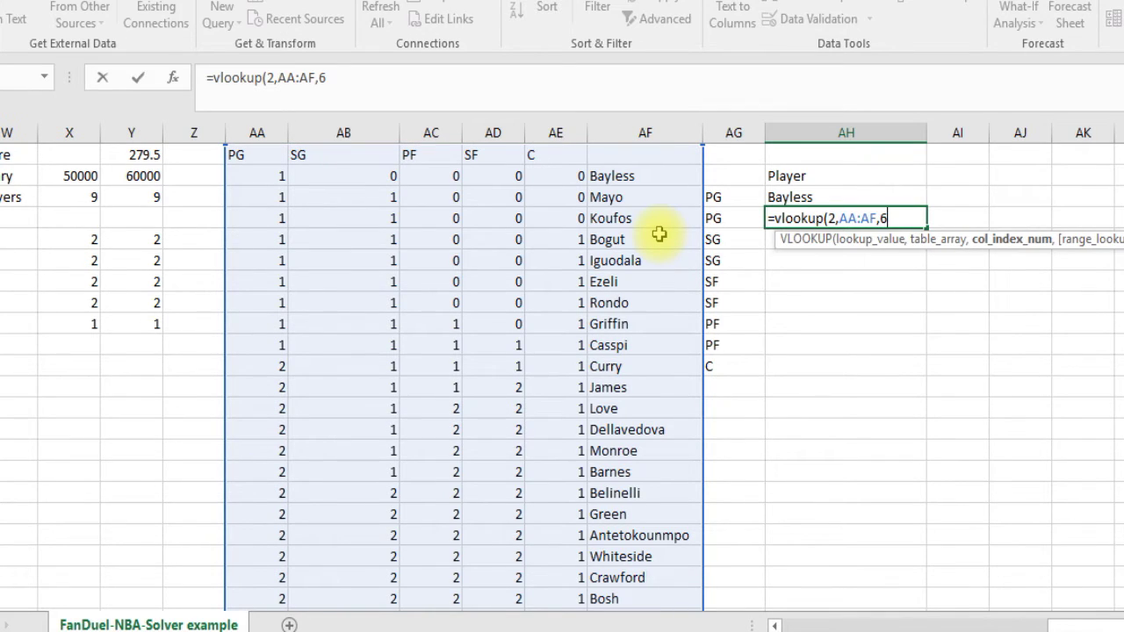
{"action": "type", "text": ",false)"}
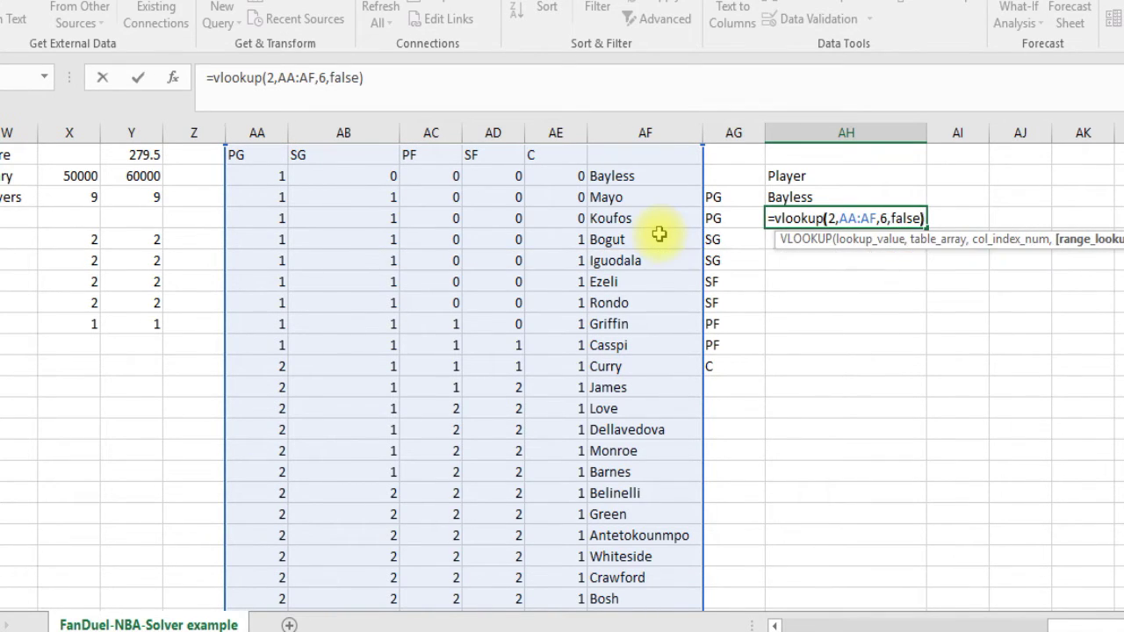
{"action": "key", "text": "Return"}
{"action": "left_click", "coordinate": [829, 224]}
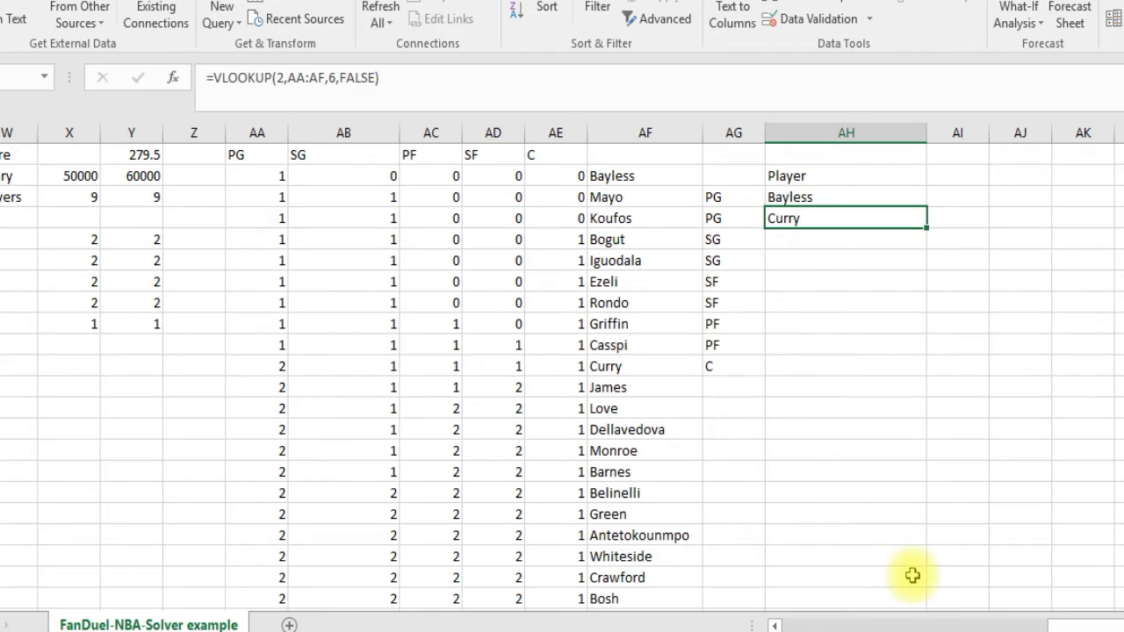
Look up the first SG in AH5 with =VLOOKUP(1,AB:AF,5,FALSE).
{"action": "left_click_drag", "start_coordinate": [1067, 624], "coordinate": [952, 625]}
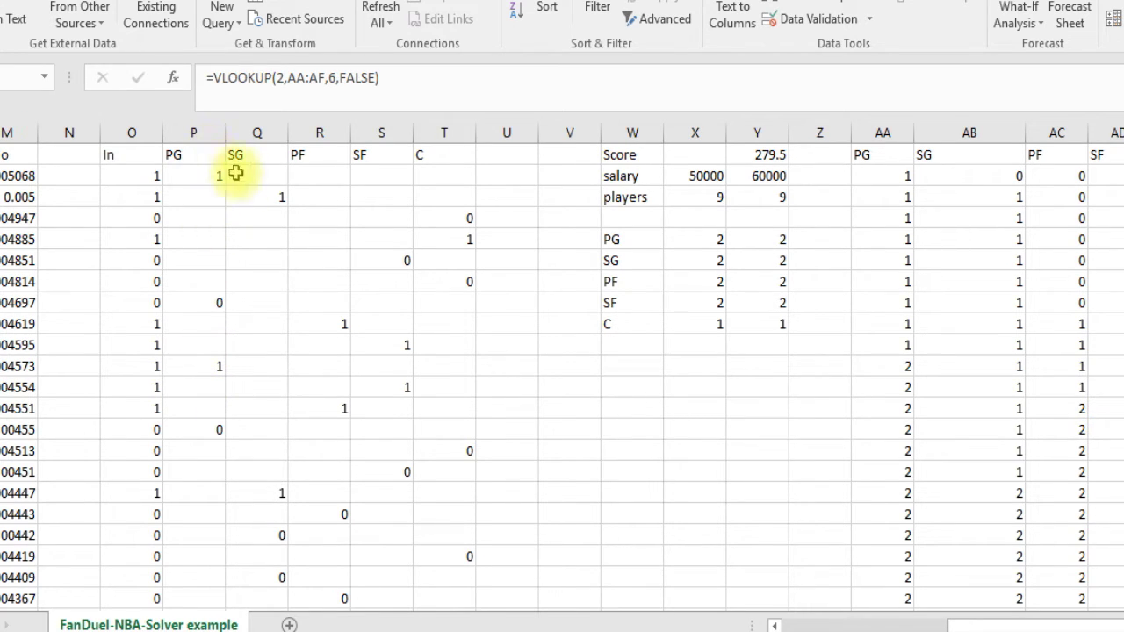
{"action": "left_click_drag", "start_coordinate": [1063, 628], "coordinate": [1123, 628]}
{"action": "left_click", "coordinate": [805, 240]}
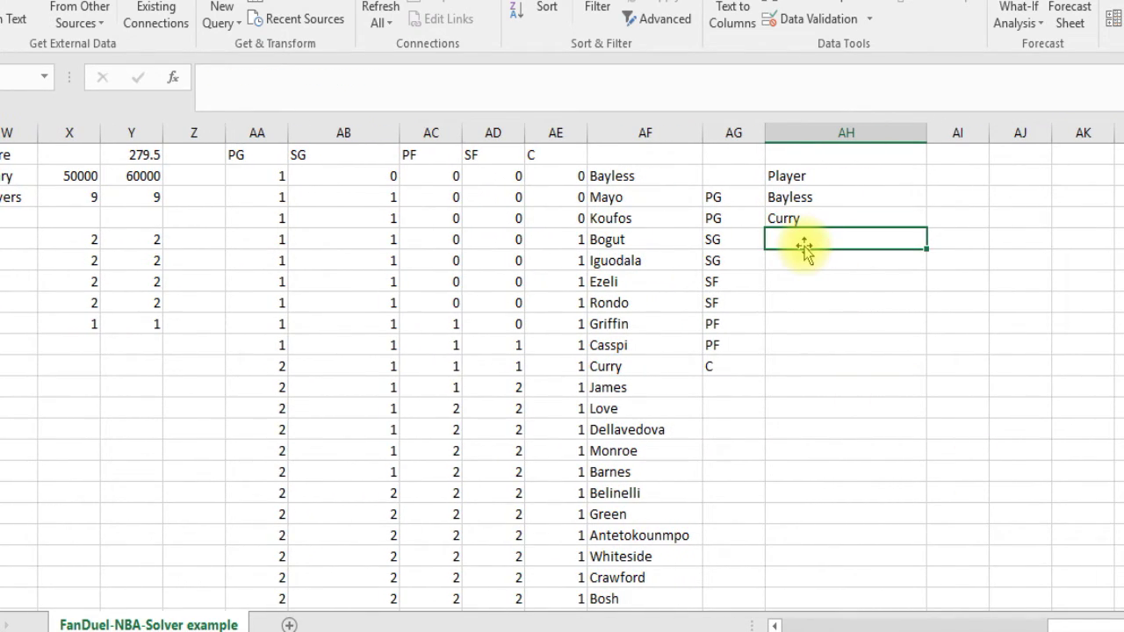
{"action": "type", "text": "=vlookup(1,"}
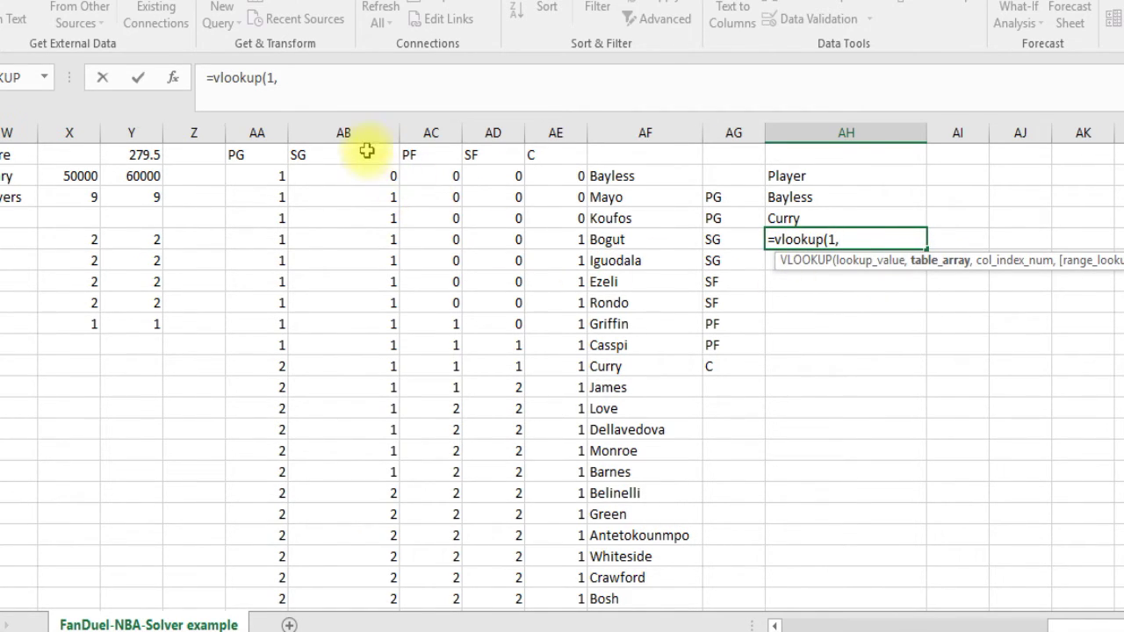
{"action": "left_click_drag", "start_coordinate": [341, 133], "coordinate": [676, 133]}
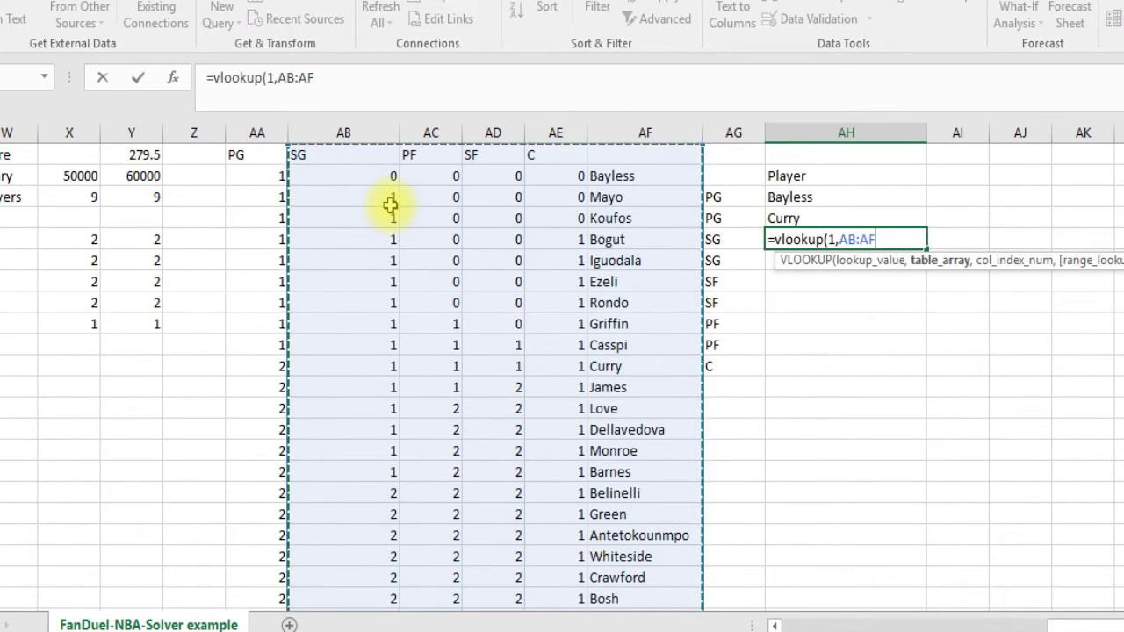
{"action": "type", "text": ","}
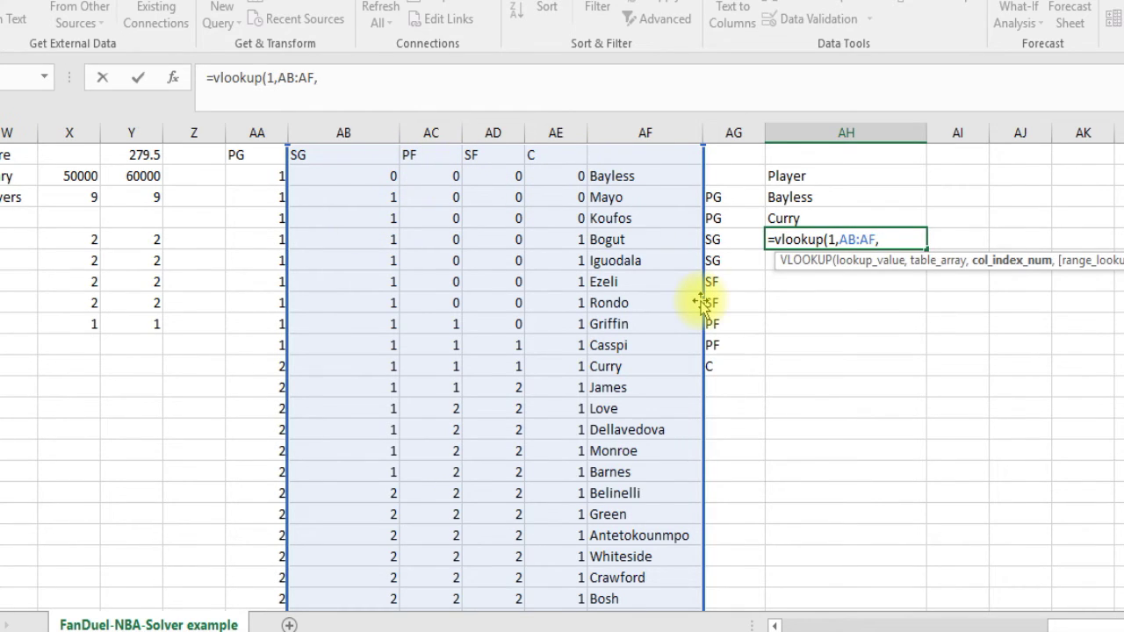
{"action": "type", "text": "5,false)"}
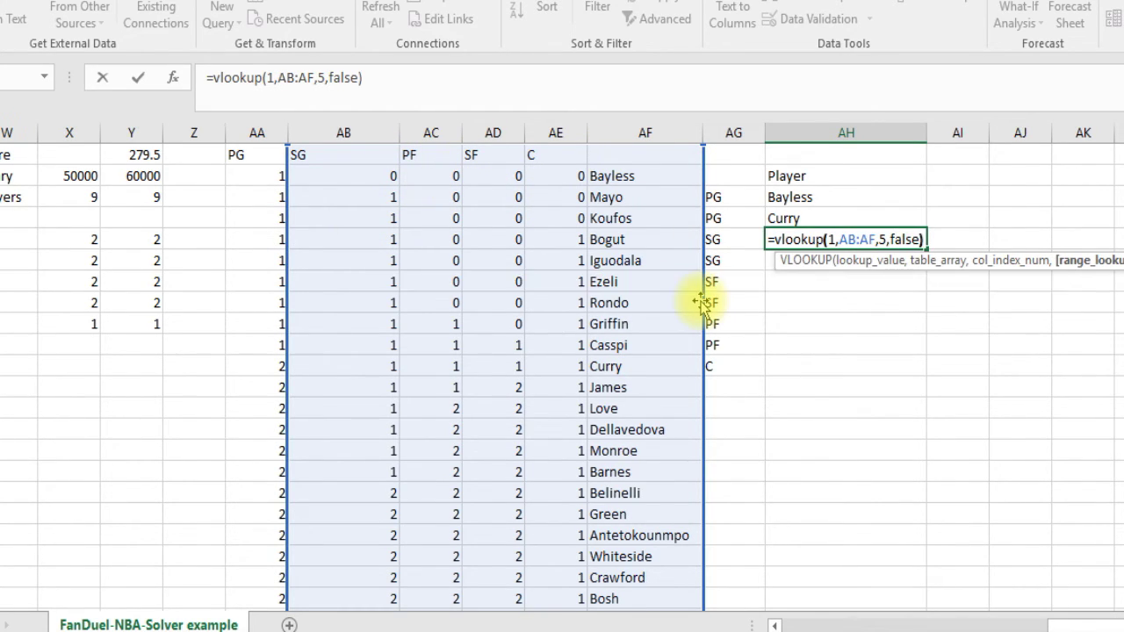
{"action": "key", "text": "Return"}
Copy the SG lookup from AH5 down to AH6 and set its lookup value to 2.
{"action": "left_click", "coordinate": [870, 235]}
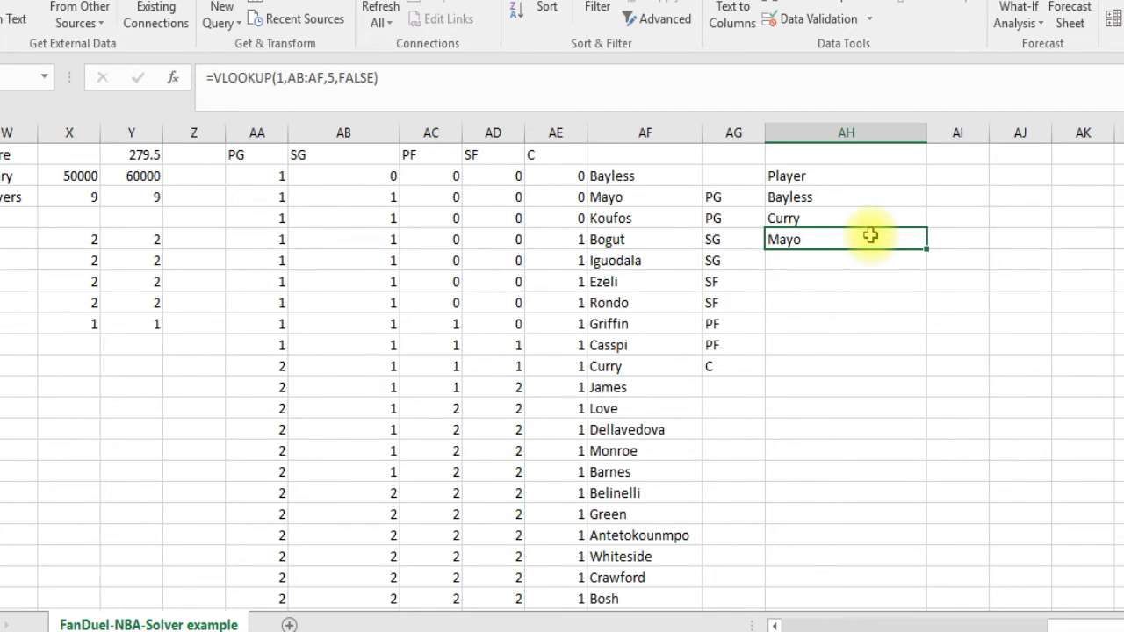
{"action": "left_click_drag", "start_coordinate": [926, 250], "coordinate": [898, 274]}
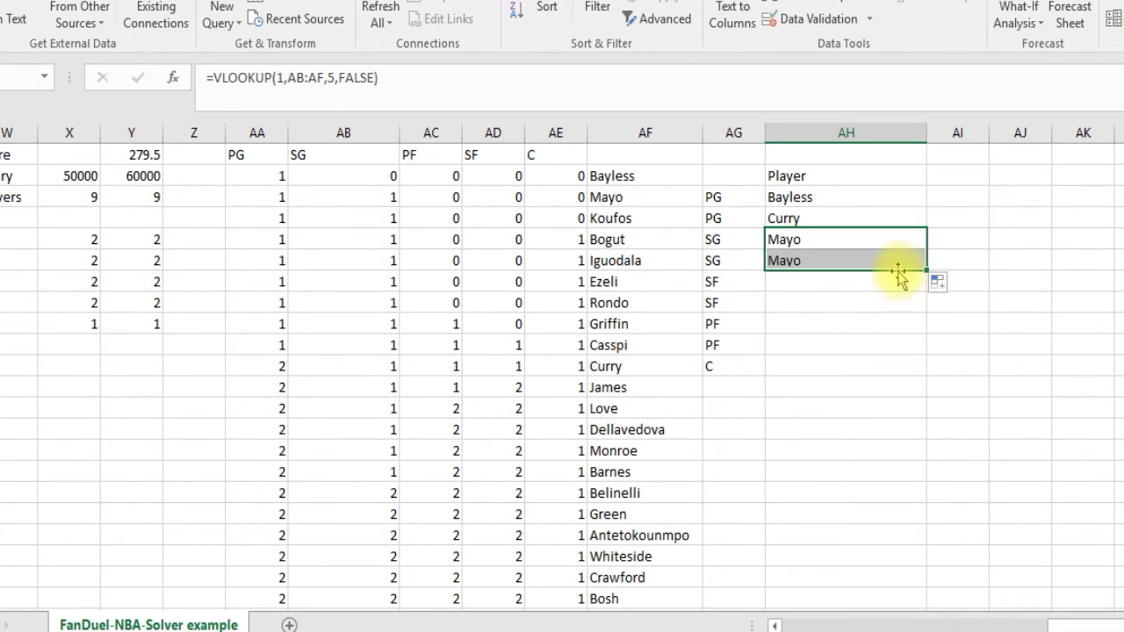
{"action": "left_click", "coordinate": [848, 260]}
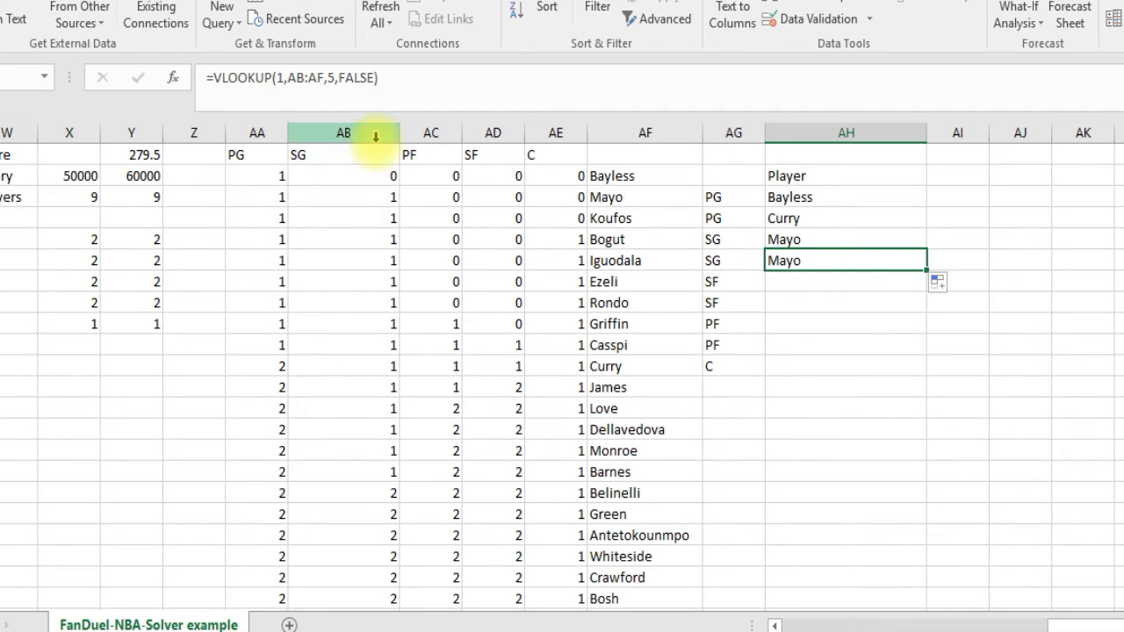
{"action": "left_click", "coordinate": [282, 77]}
{"action": "key", "text": "BackSpace"}
{"action": "type", "text": "2"}
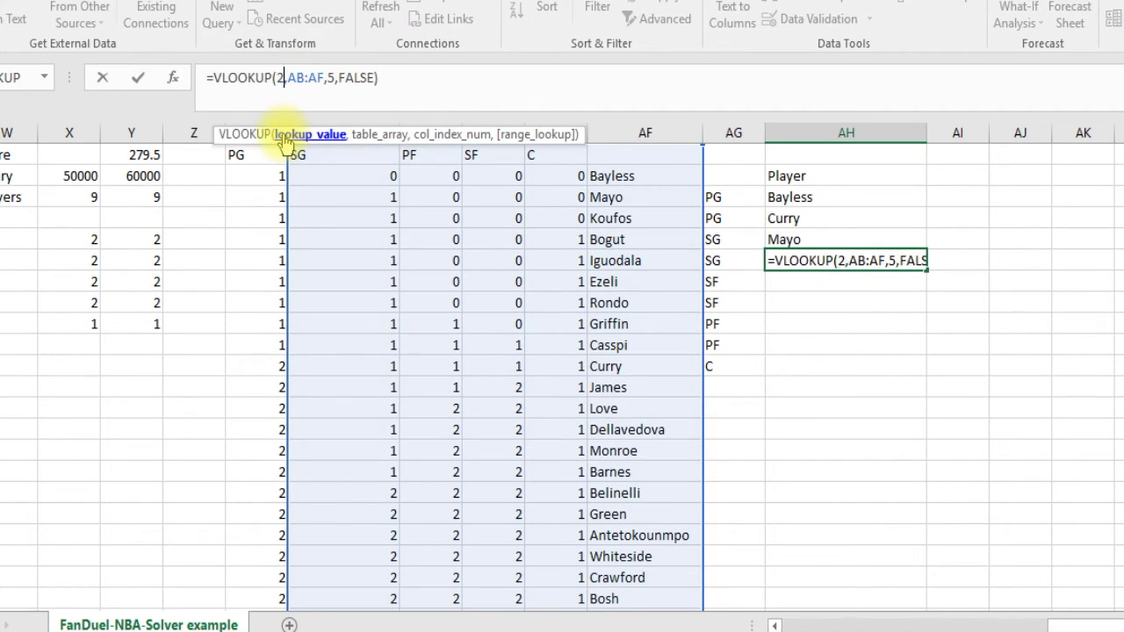
{"action": "key", "text": "Return"}
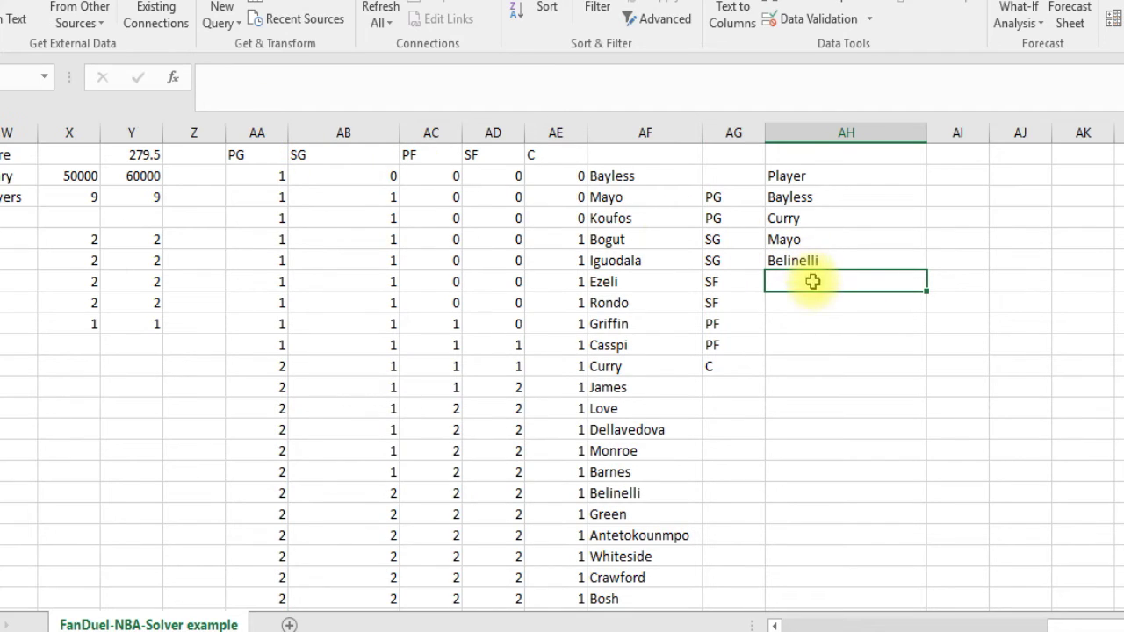
Look up the first player from count column AC in AH7 with =VLOOKUP(1,AC:AF,4,FALSE).
{"action": "type", "text": "=vlo"}
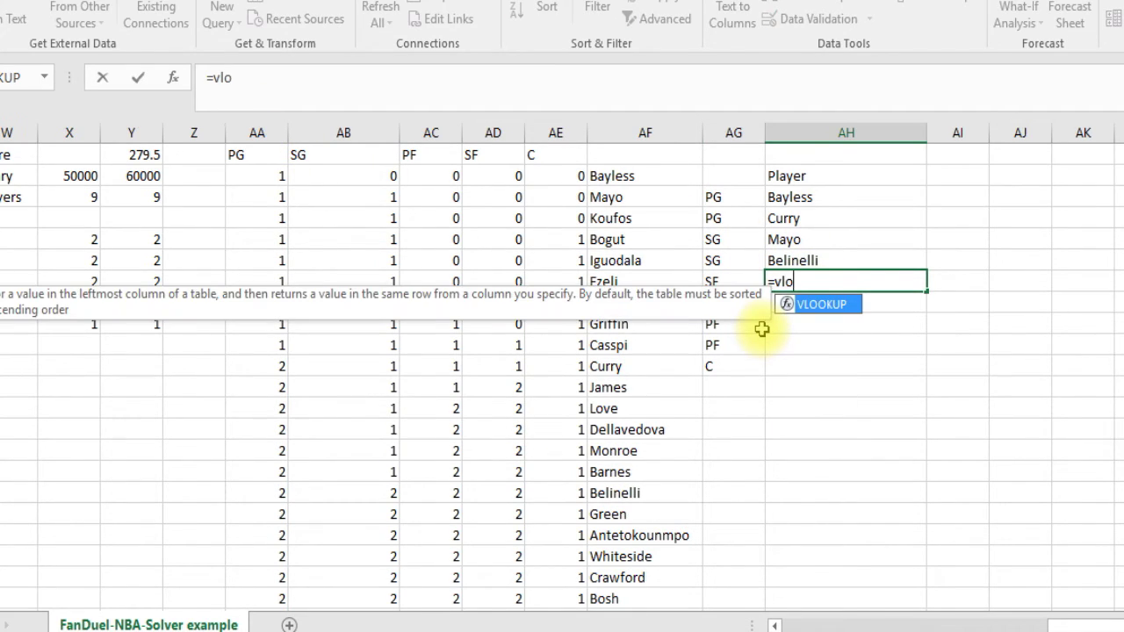
{"action": "type", "text": "okup("}
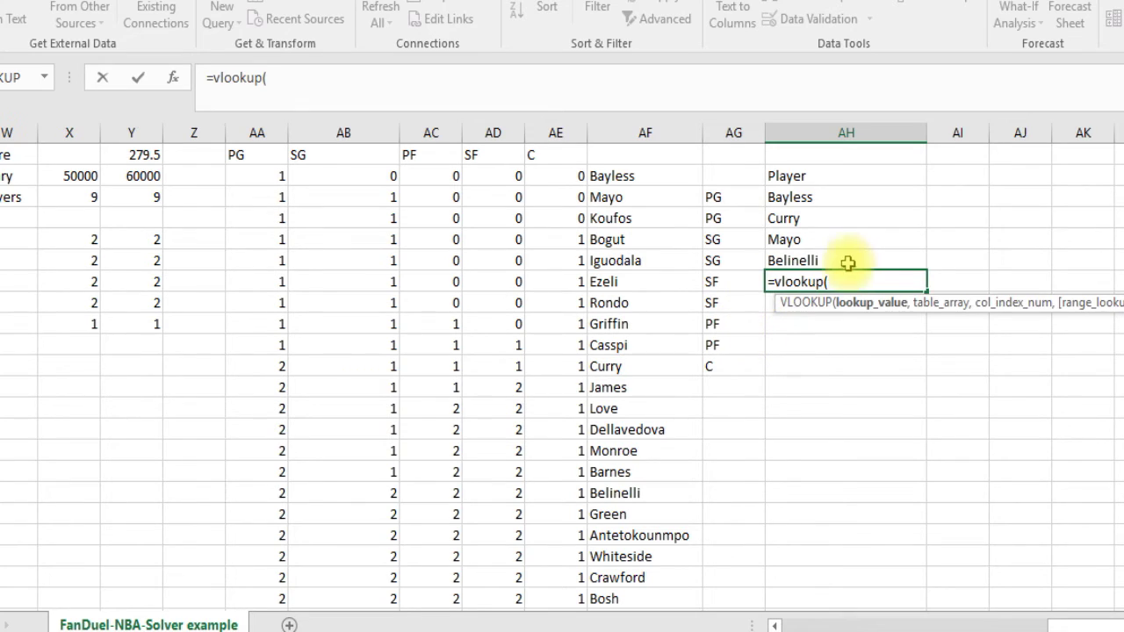
{"action": "left_click_drag", "start_coordinate": [434, 145], "coordinate": [657, 245]}
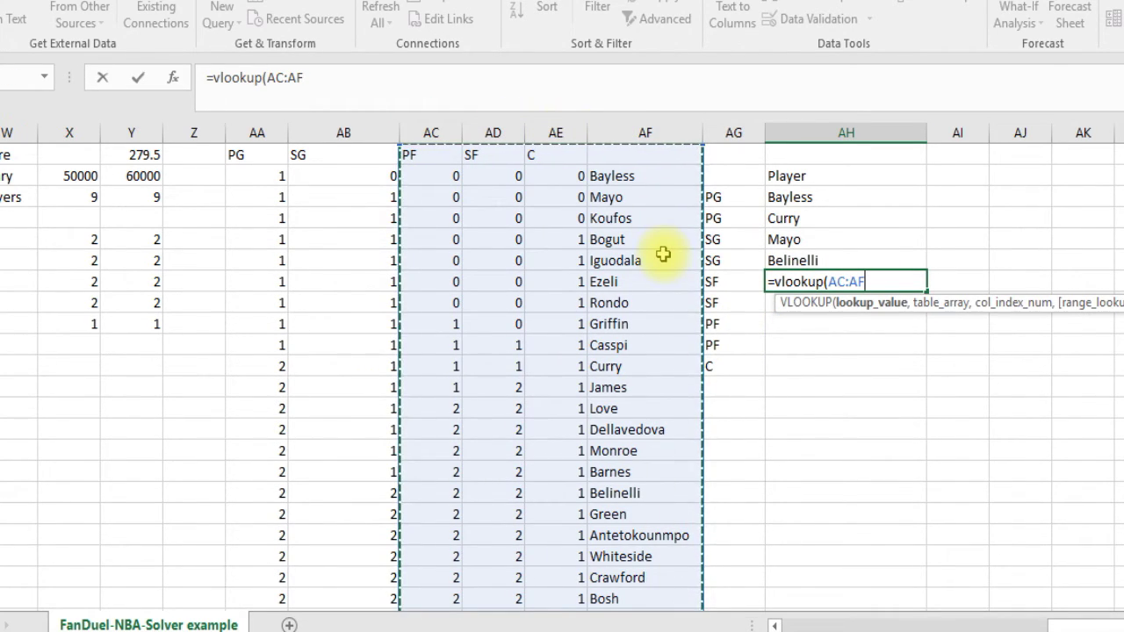
{"action": "type", "text": ",4,false"}
{"action": "key", "text": "Return"}
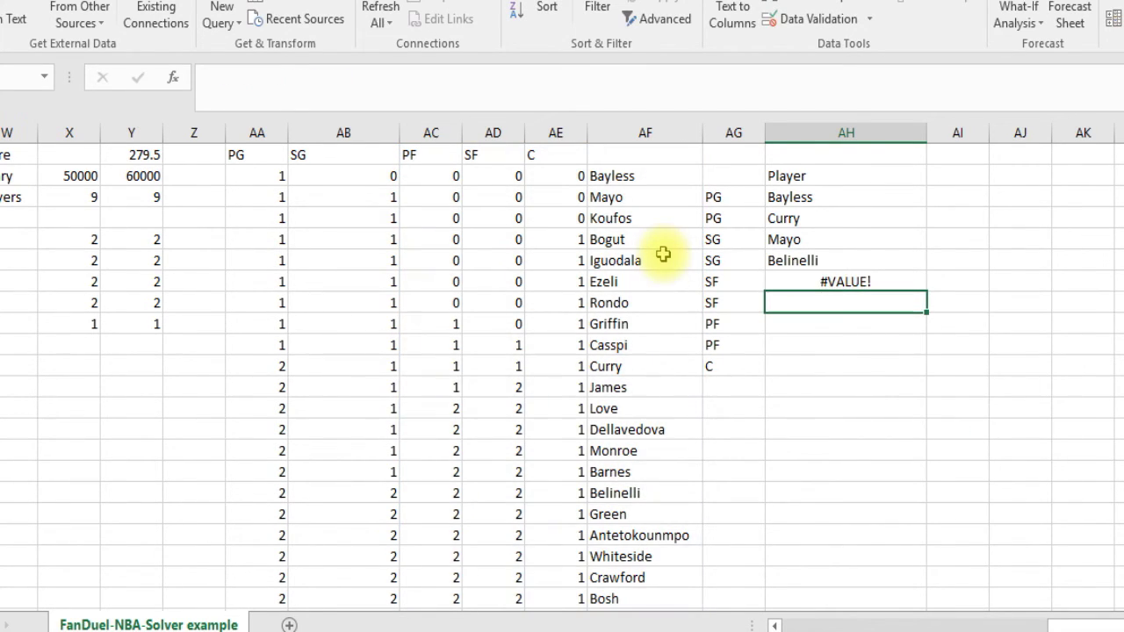
{"action": "left_click", "coordinate": [860, 281]}
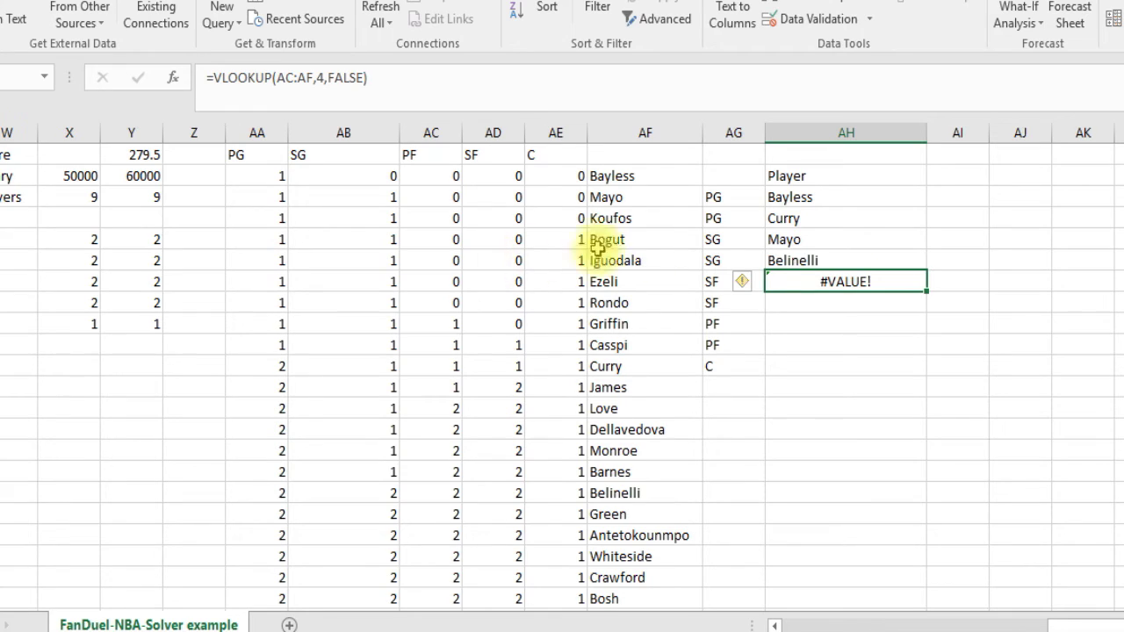
{"action": "left_click", "coordinate": [281, 80]}
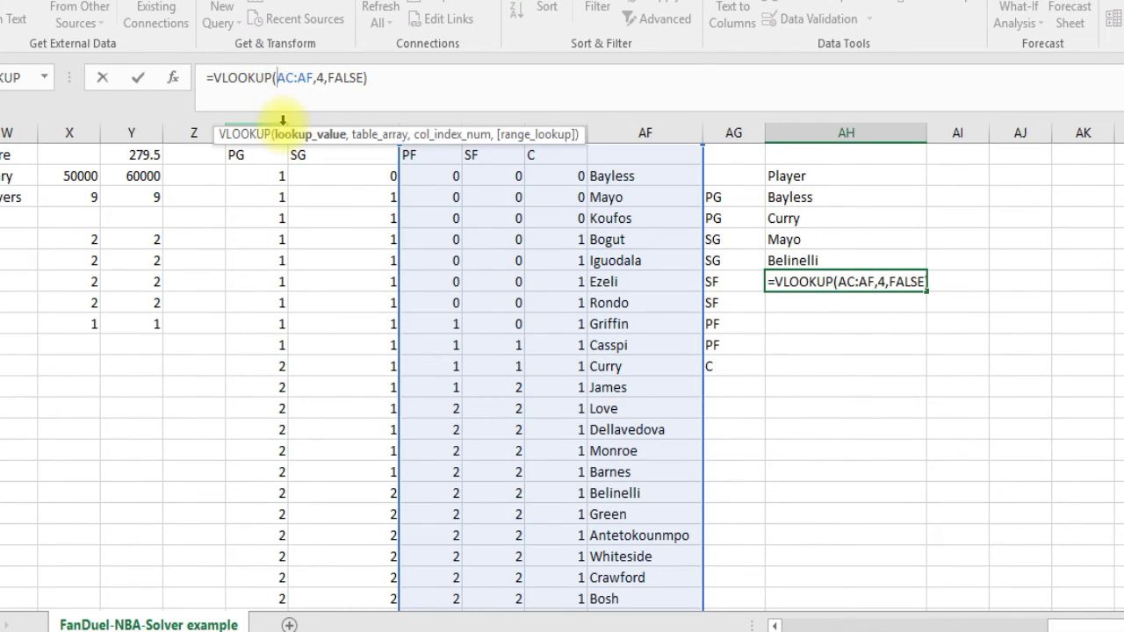
{"action": "type", "text": "1,"}
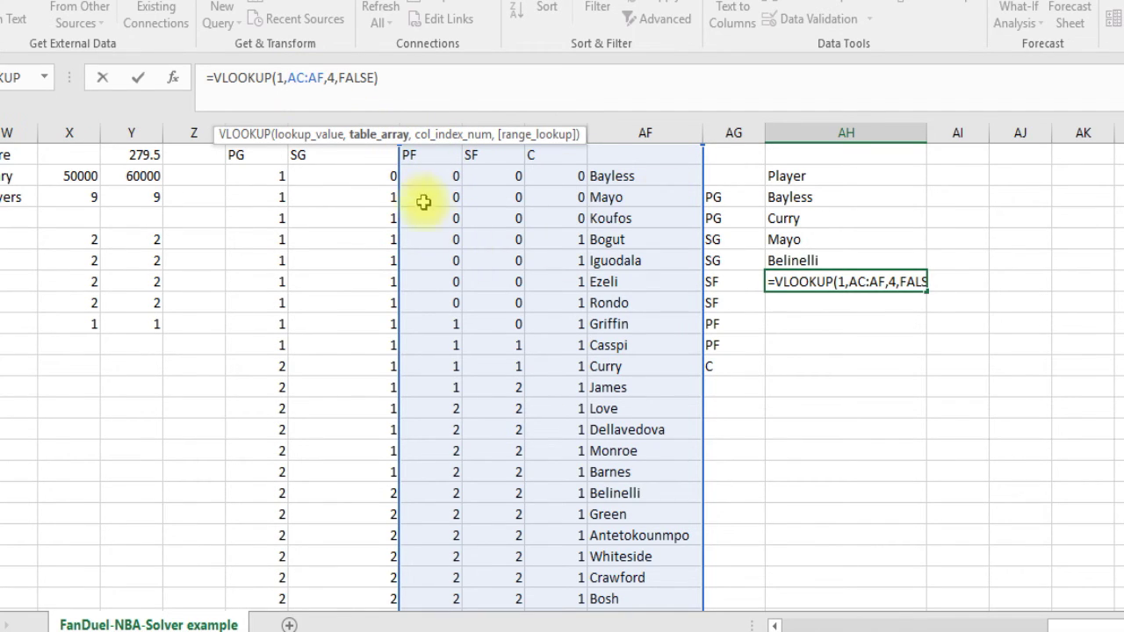
{"action": "key", "text": "Return"}
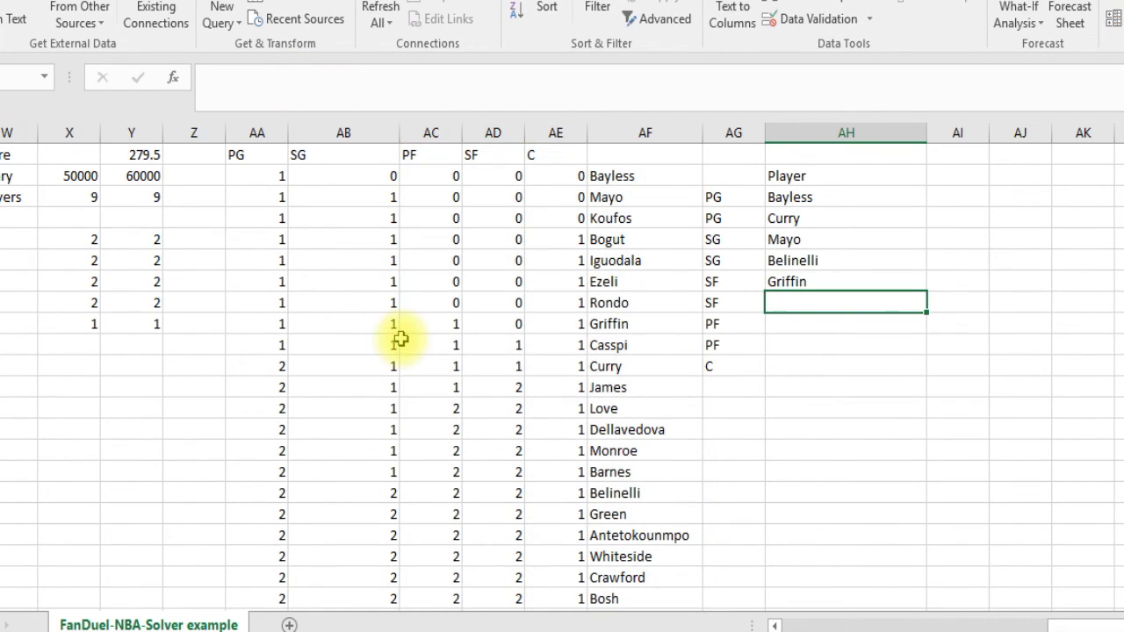
Copy the lookup from AH7 down to AH8 and set its lookup value to 2.
{"action": "left_click", "coordinate": [839, 282]}
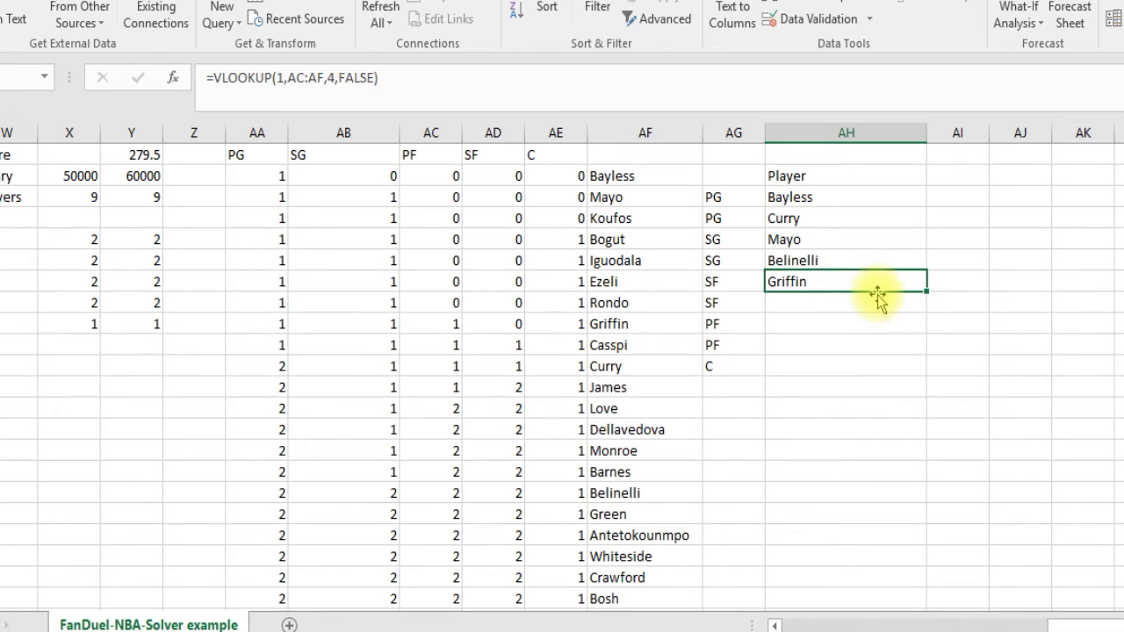
{"action": "left_click_drag", "start_coordinate": [925, 291], "coordinate": [928, 313]}
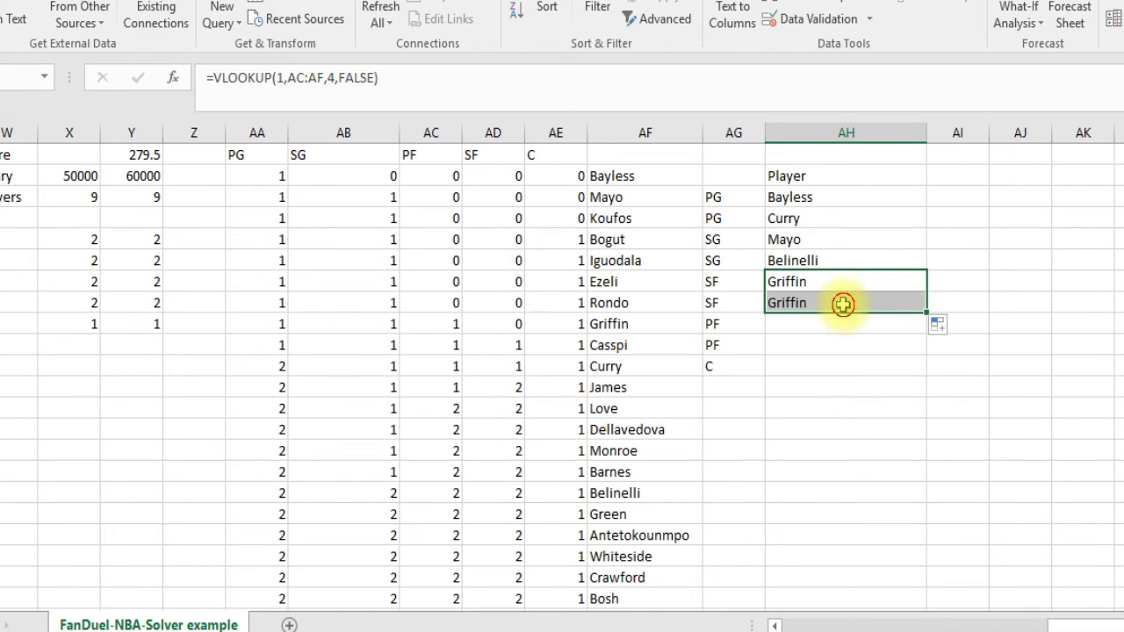
{"action": "left_click", "coordinate": [284, 77]}
{"action": "key", "text": "BackSpace"}
{"action": "type", "text": "2"}
{"action": "key", "text": "Return"}
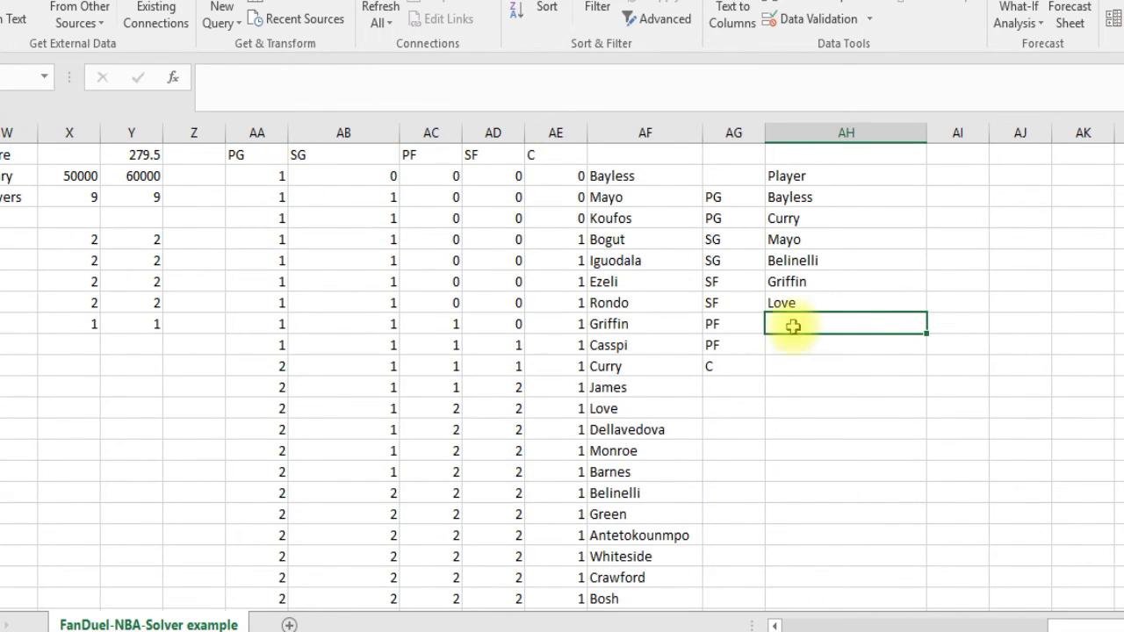
Look up the first player from count column AD in AH9 with =VLOOKUP(1,AD:AF,3,FALSE).
{"action": "type", "text": "=vloo"}
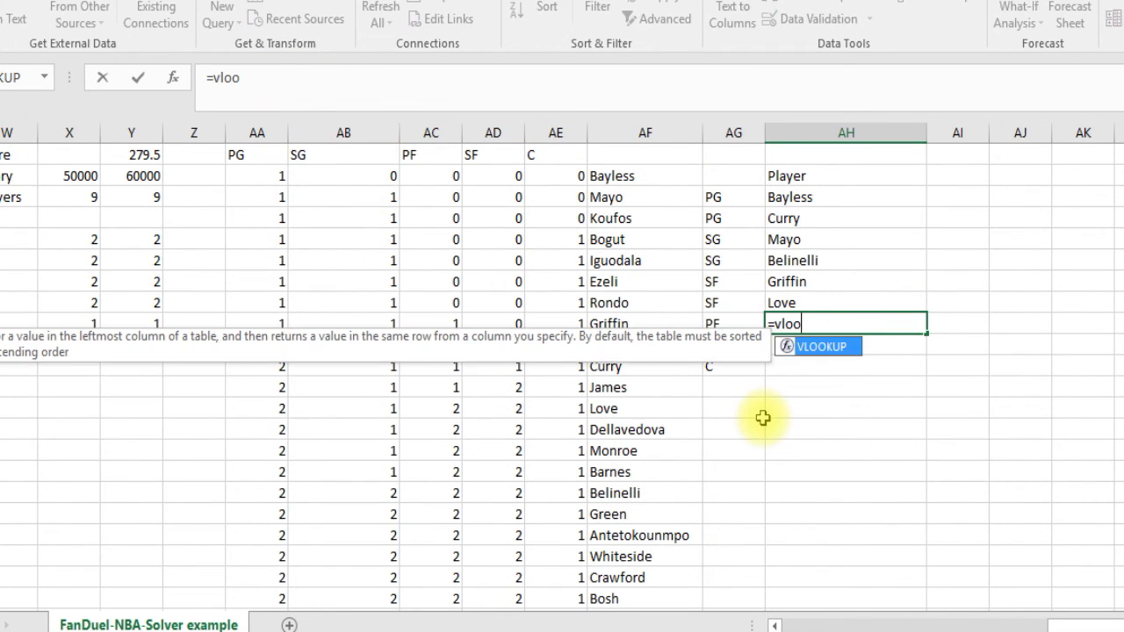
{"action": "type", "text": "kup("}
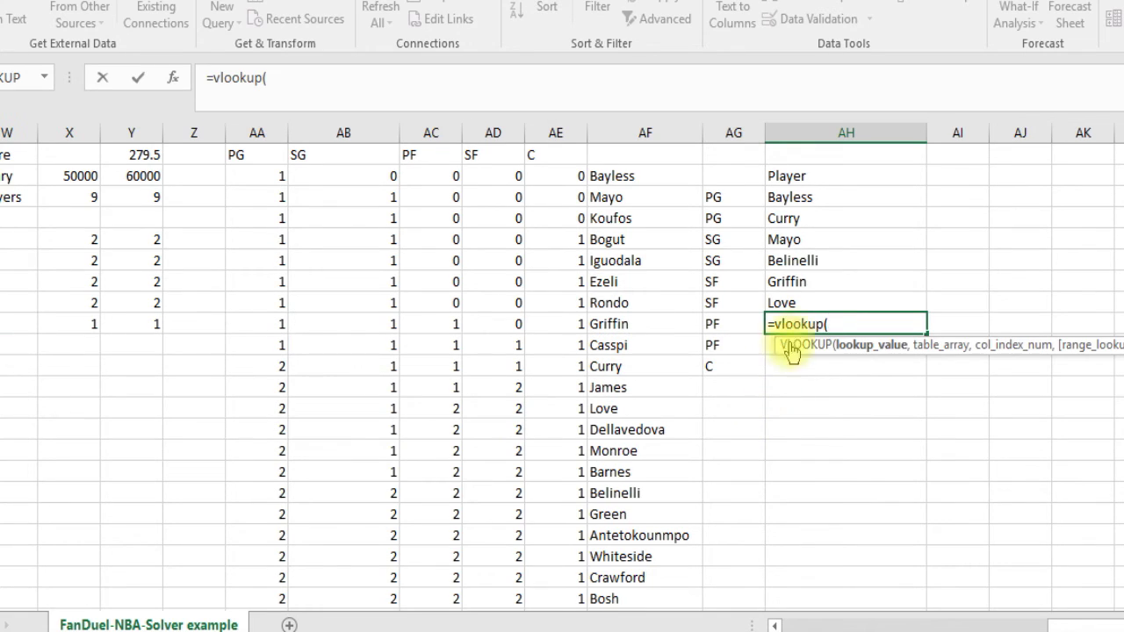
{"action": "type", "text": "1,"}
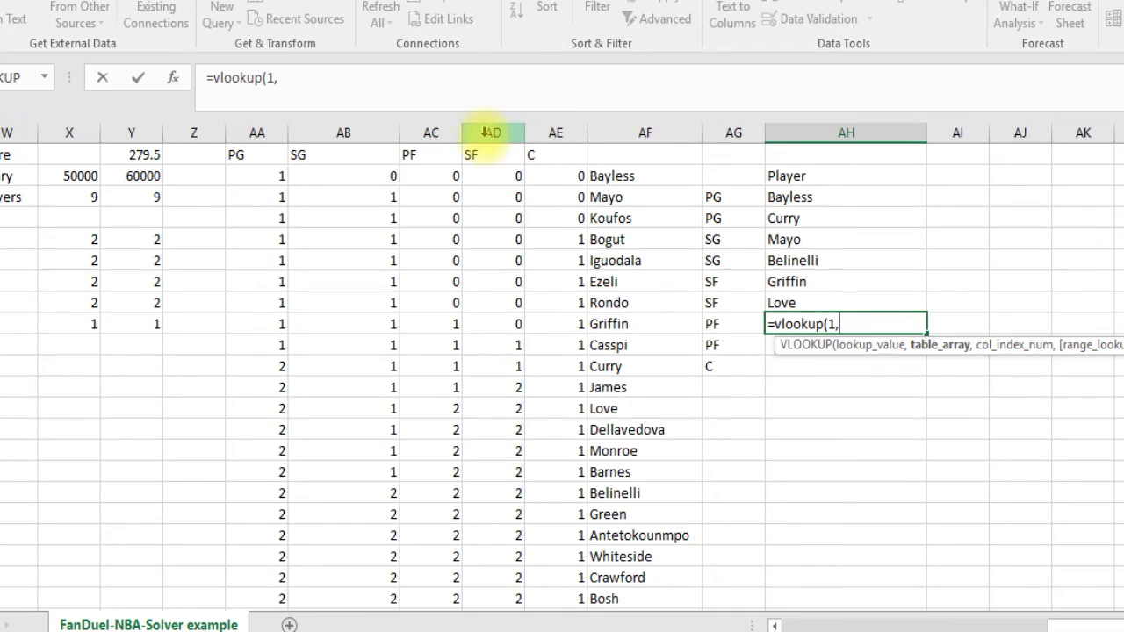
{"action": "left_click_drag", "start_coordinate": [493, 128], "coordinate": [615, 133]}
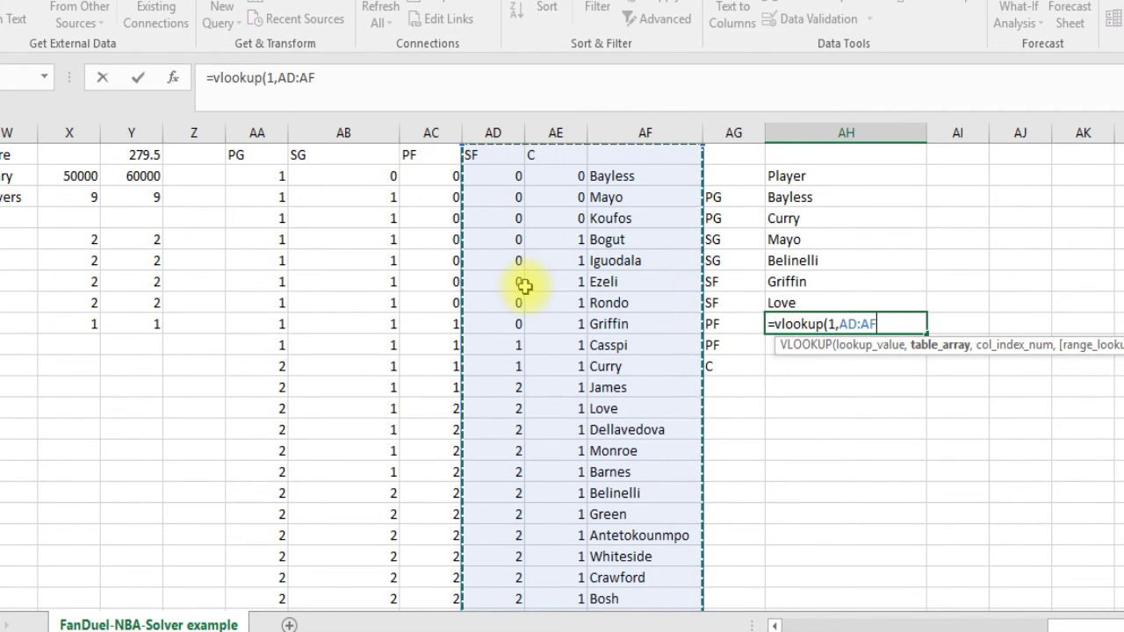
{"action": "type", "text": ",3,false"}
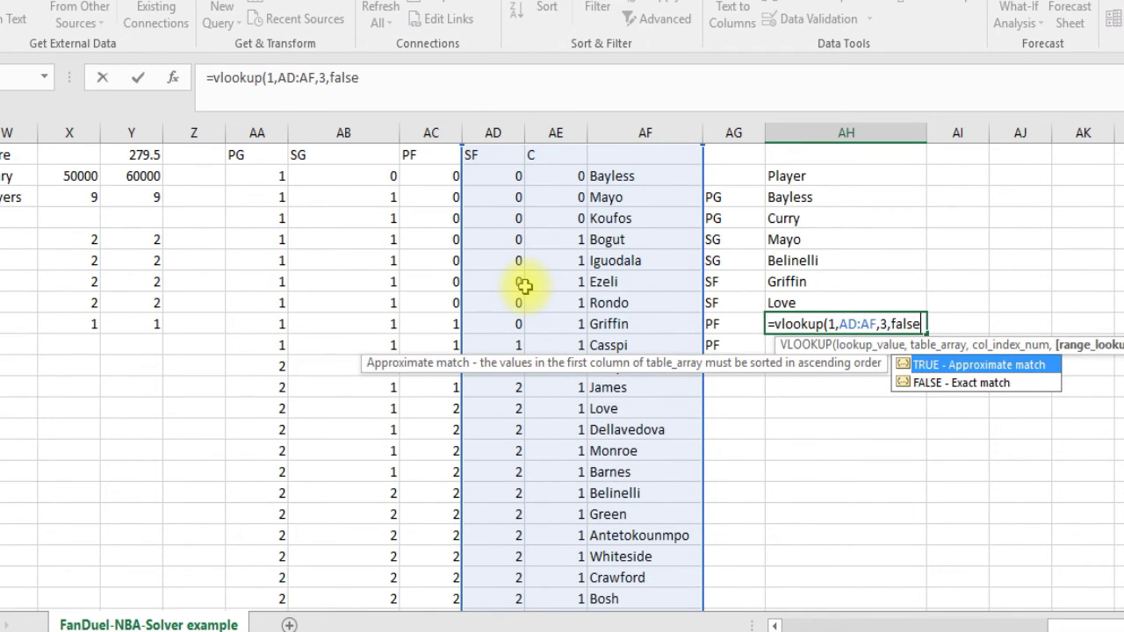
{"action": "key", "text": "Return"}
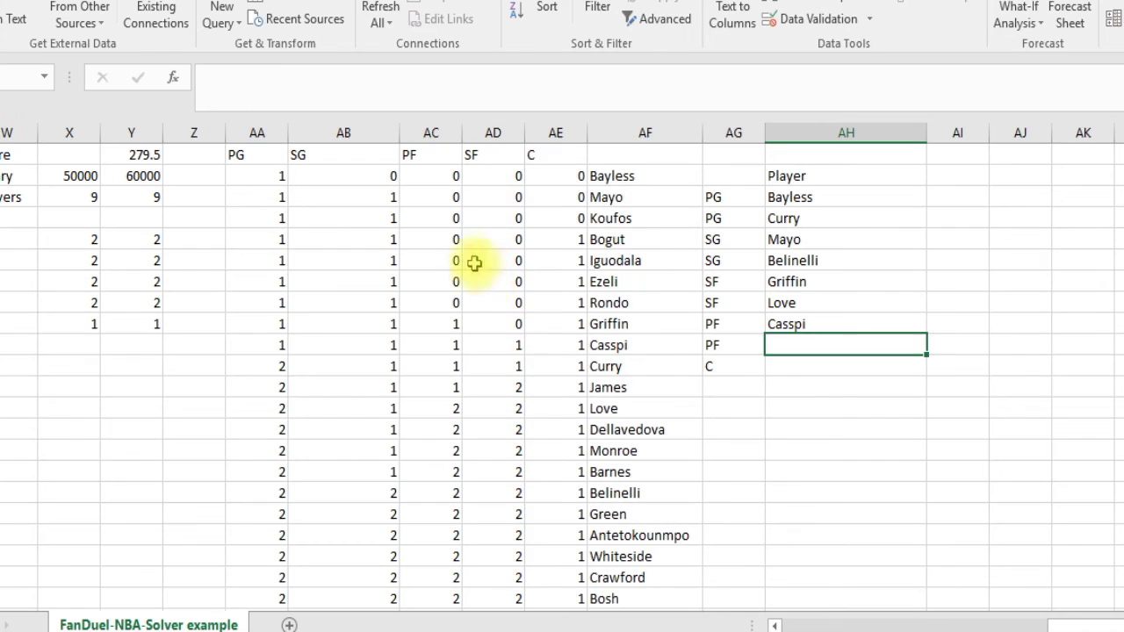
Relabel the lineup positions in column AG, entering PF in AG7 and AG8 and SF in AG9 and AG10.
{"action": "left_click", "coordinate": [741, 281]}
{"action": "type", "text": "PF"}
{"action": "key", "text": "Return"}
{"action": "type", "text": "PF"}
{"action": "key", "text": "Return"}
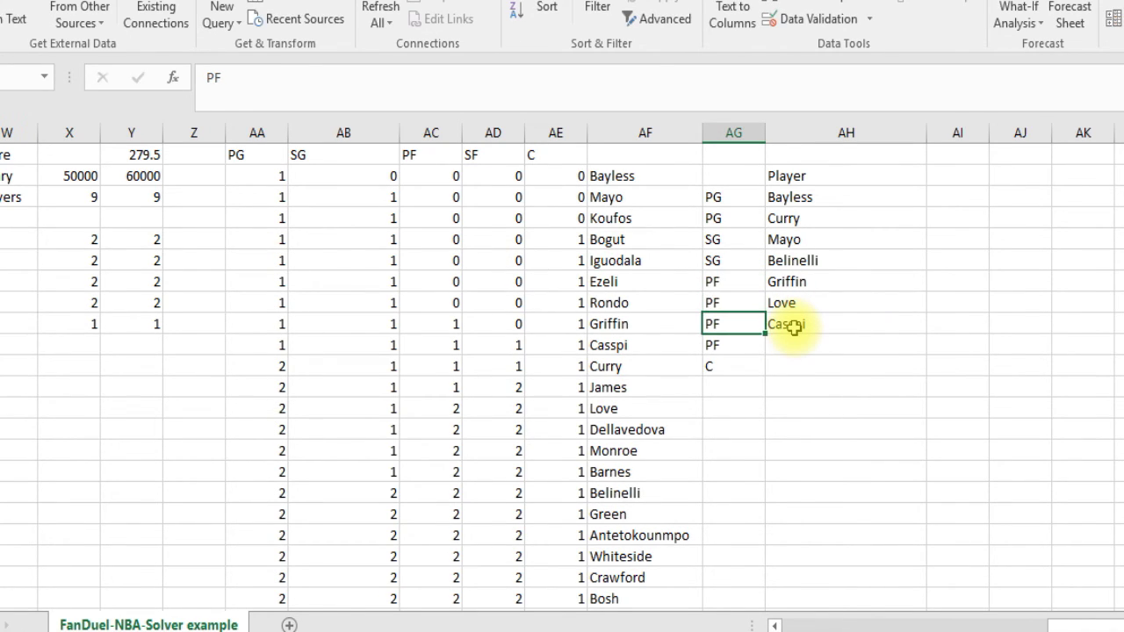
{"action": "type", "text": "SF"}
{"action": "key", "text": "Return"}
{"action": "type", "text": "SF"}
{"action": "key", "text": "Return"}
Copy the SF lookup from AH9 down to AH10 and set its lookup value to 2.
{"action": "left_click", "coordinate": [866, 326]}
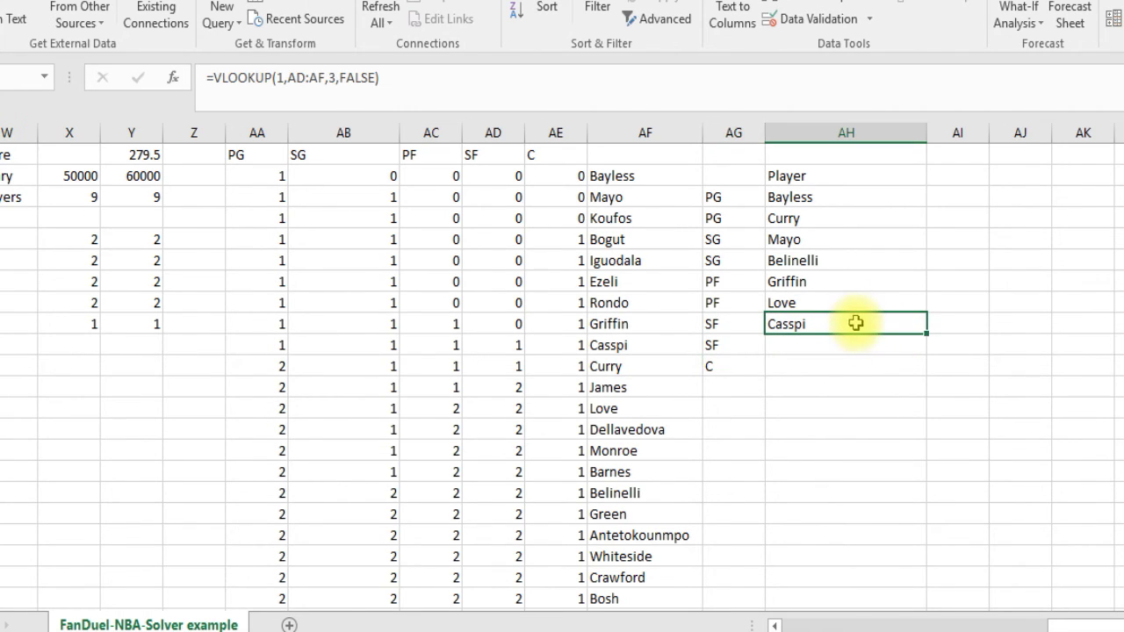
{"action": "left_click_drag", "start_coordinate": [926, 334], "coordinate": [927, 353]}
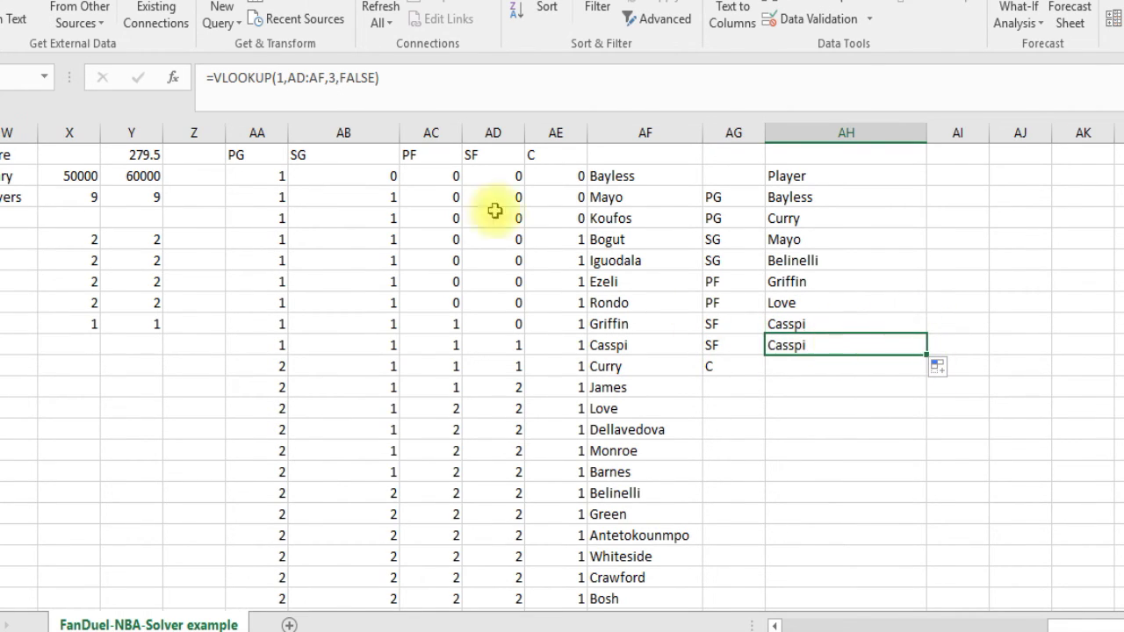
{"action": "left_click", "coordinate": [281, 77]}
{"action": "key", "text": "BackSpace"}
{"action": "type", "text": "2"}
{"action": "key", "text": "Return"}
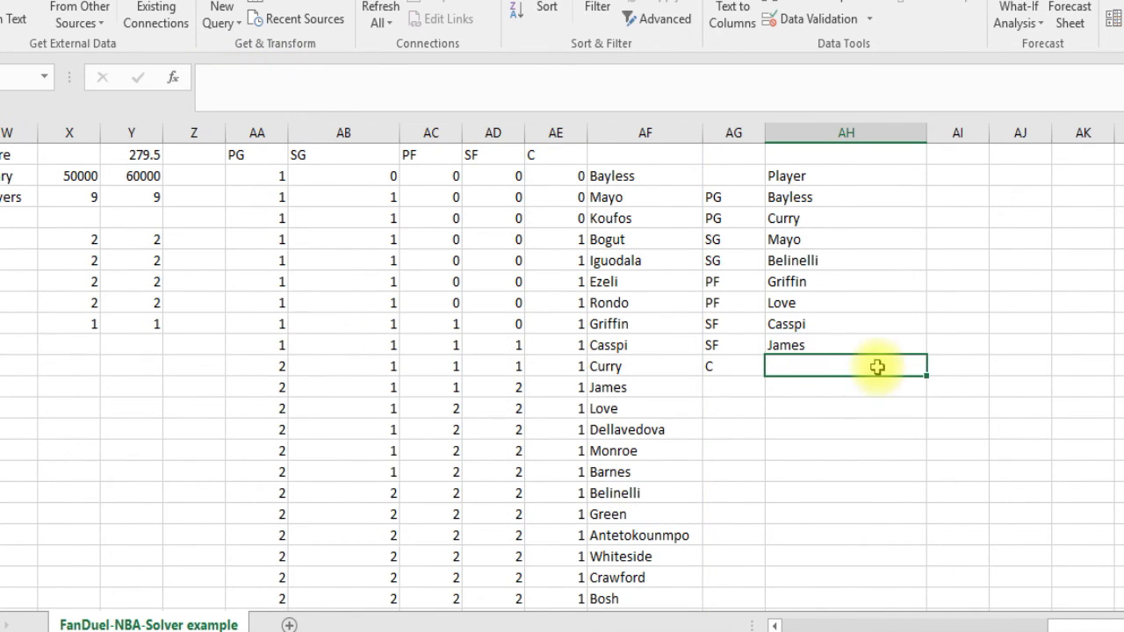
Look up the center from count column AE in AH11 with =VLOOKUP(1,AE:AF,2,FALSE).
{"action": "type", "text": "=vl"}
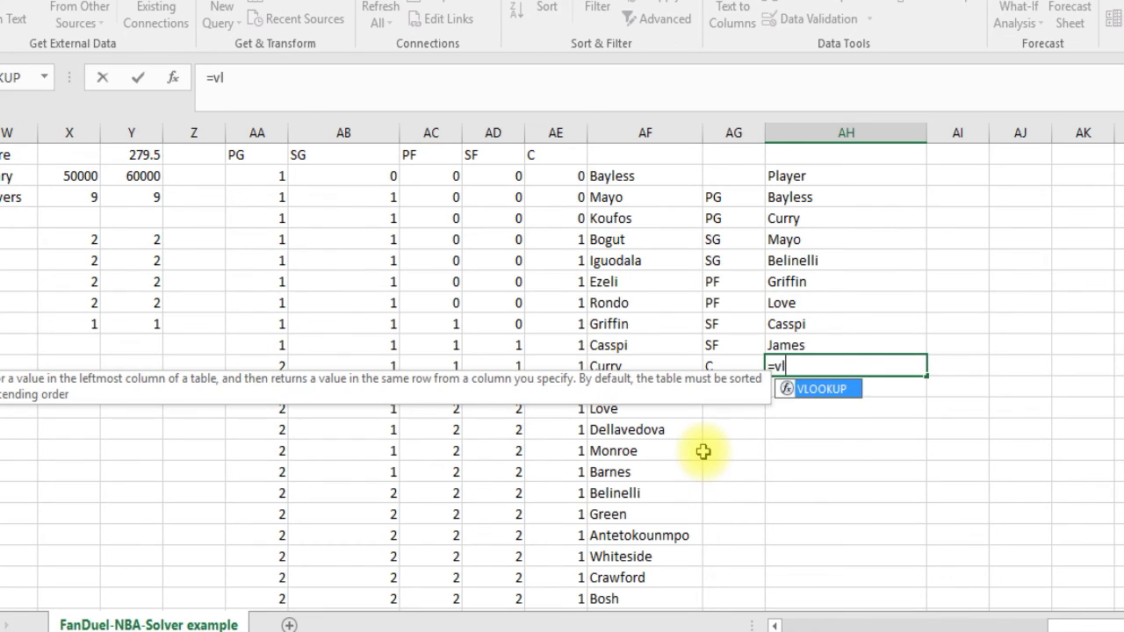
{"action": "type", "text": "ookup(1,"}
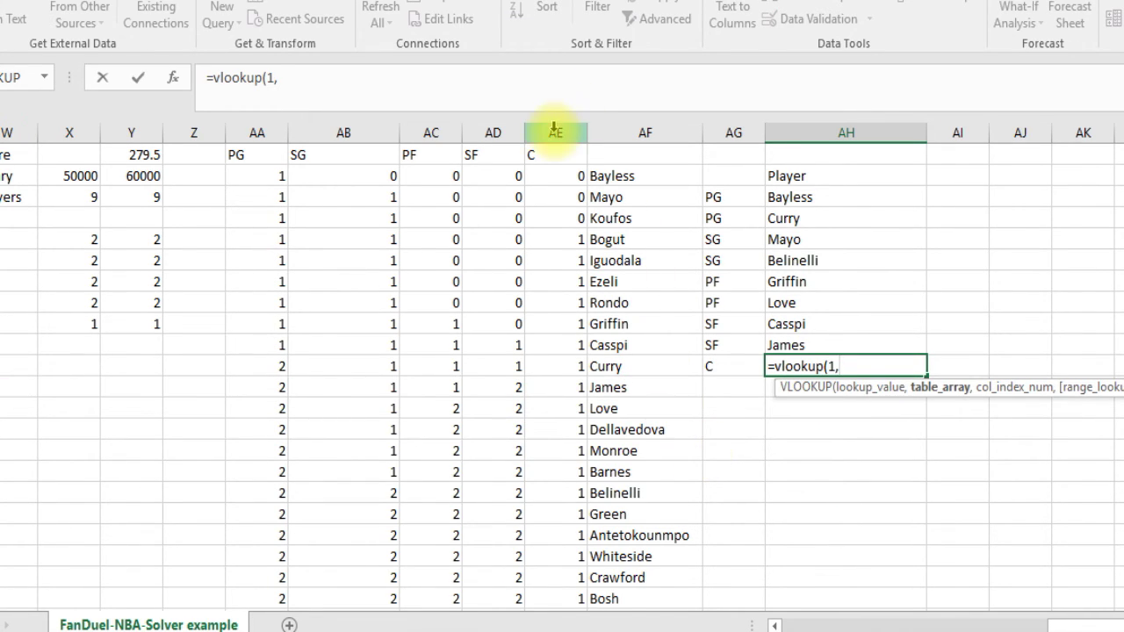
{"action": "left_click_drag", "start_coordinate": [555, 130], "coordinate": [642, 131]}
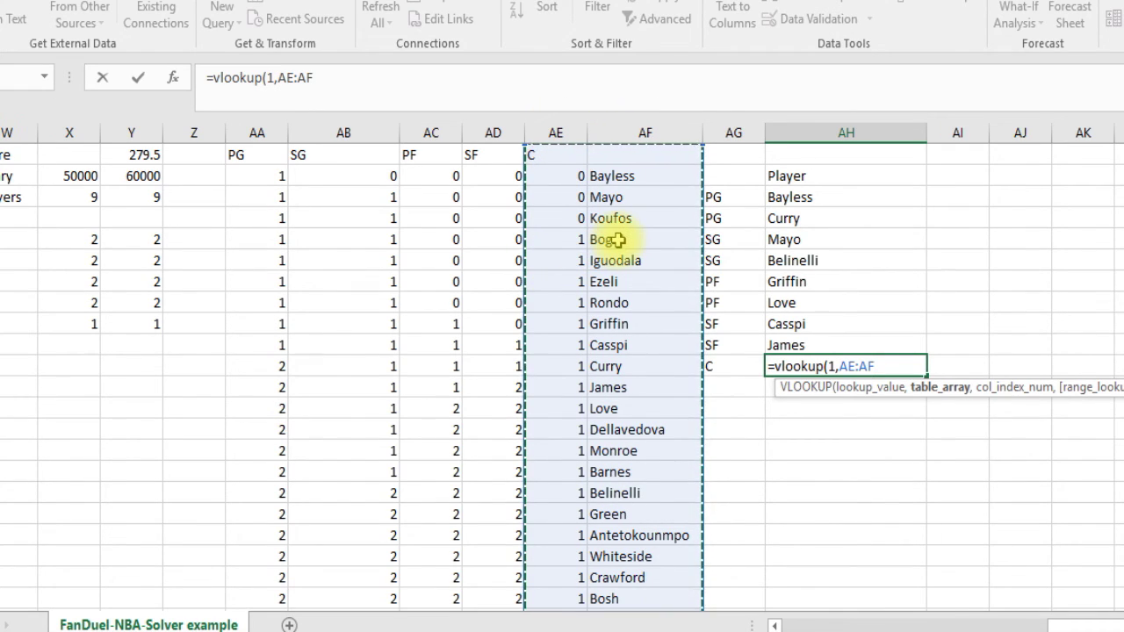
{"action": "type", "text": ",2"}
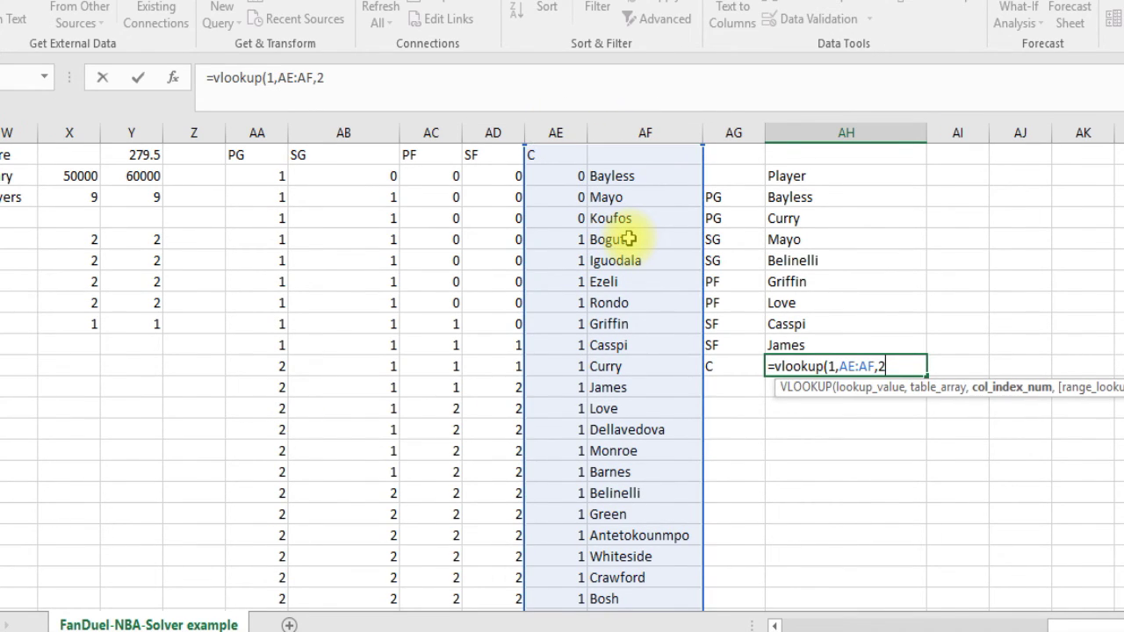
{"action": "type", "text": ",false)"}
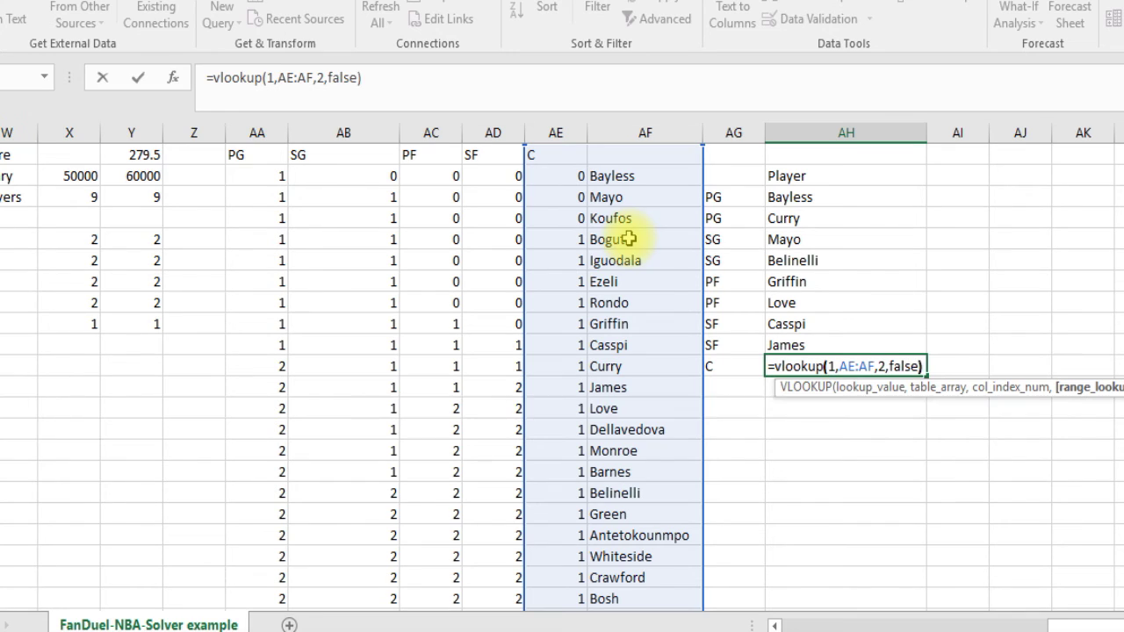
{"action": "key", "text": "Return"}
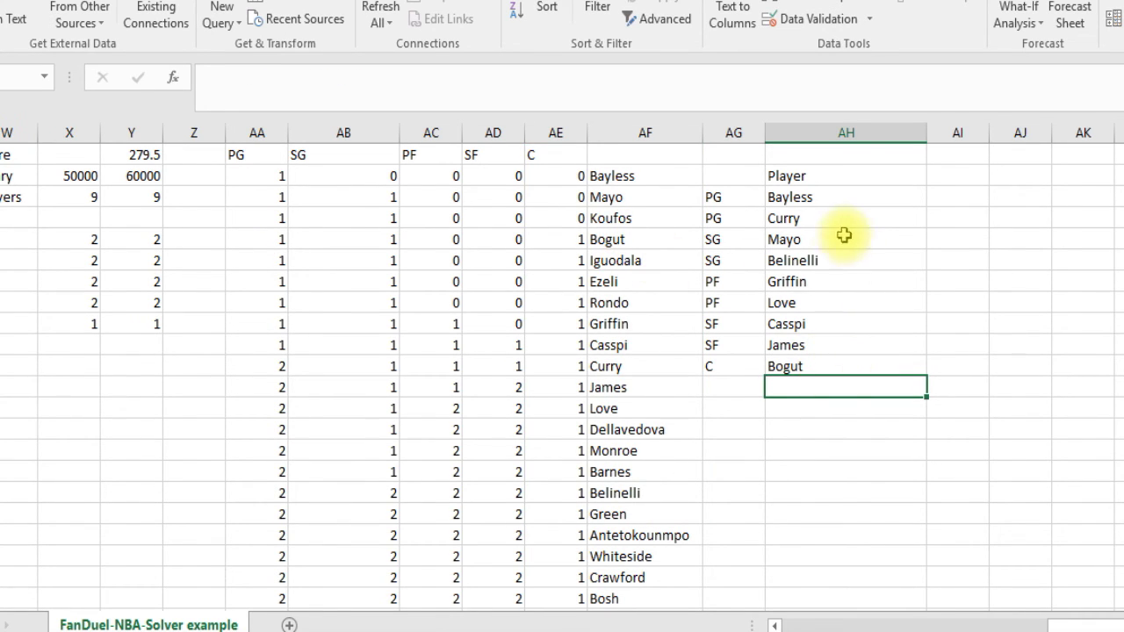
Take Bayless out of the lineup by setting his In value in O2 to 0.
{"action": "left_click_drag", "start_coordinate": [1093, 631], "coordinate": [1073, 627]}
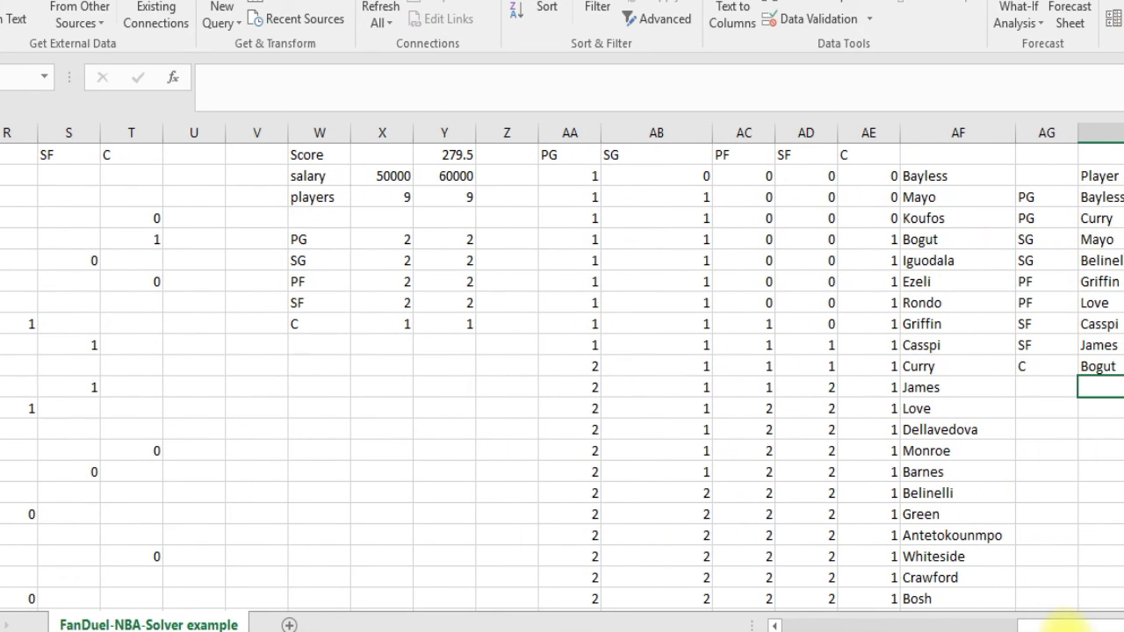
{"action": "left_click_drag", "start_coordinate": [1066, 625], "coordinate": [941, 625]}
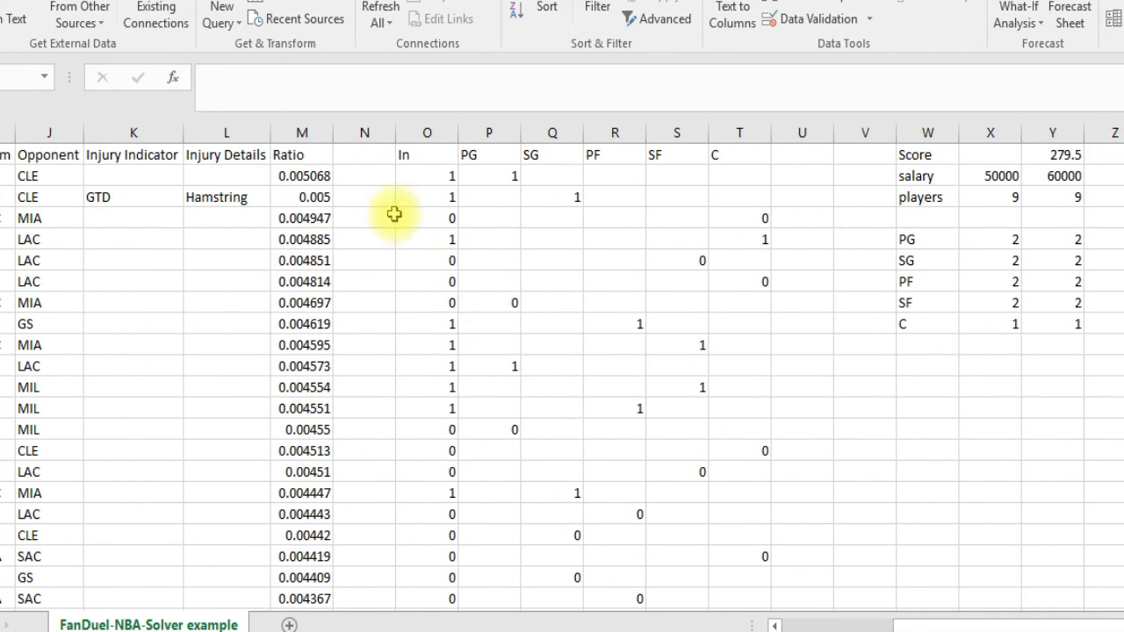
{"action": "left_click", "coordinate": [422, 178]}
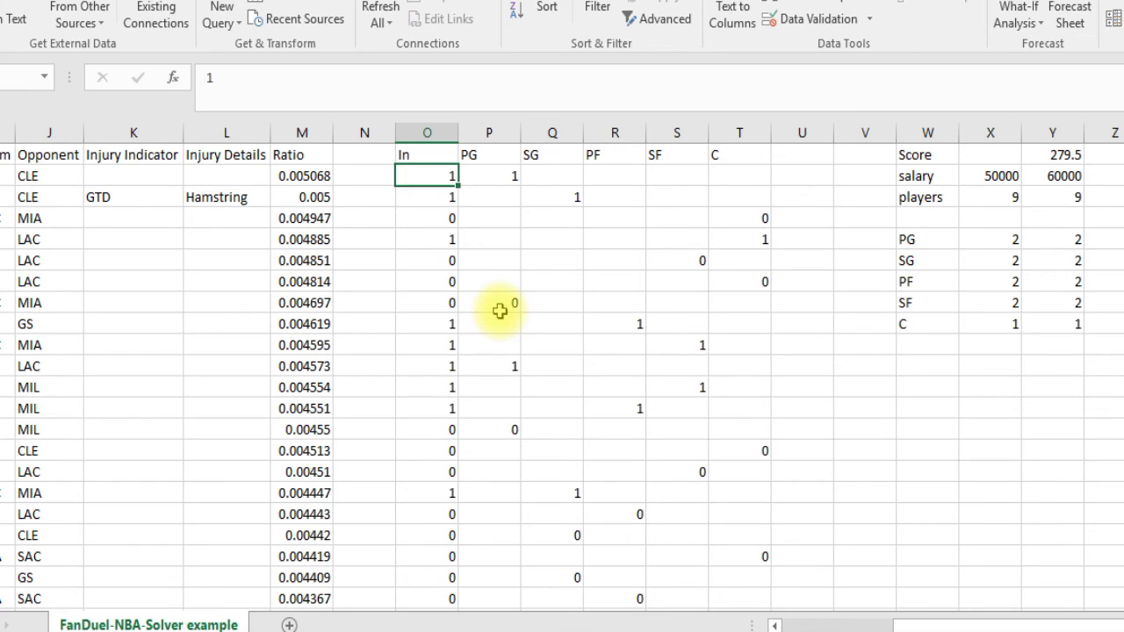
{"action": "type", "text": "0"}
{"action": "key", "text": "Return"}
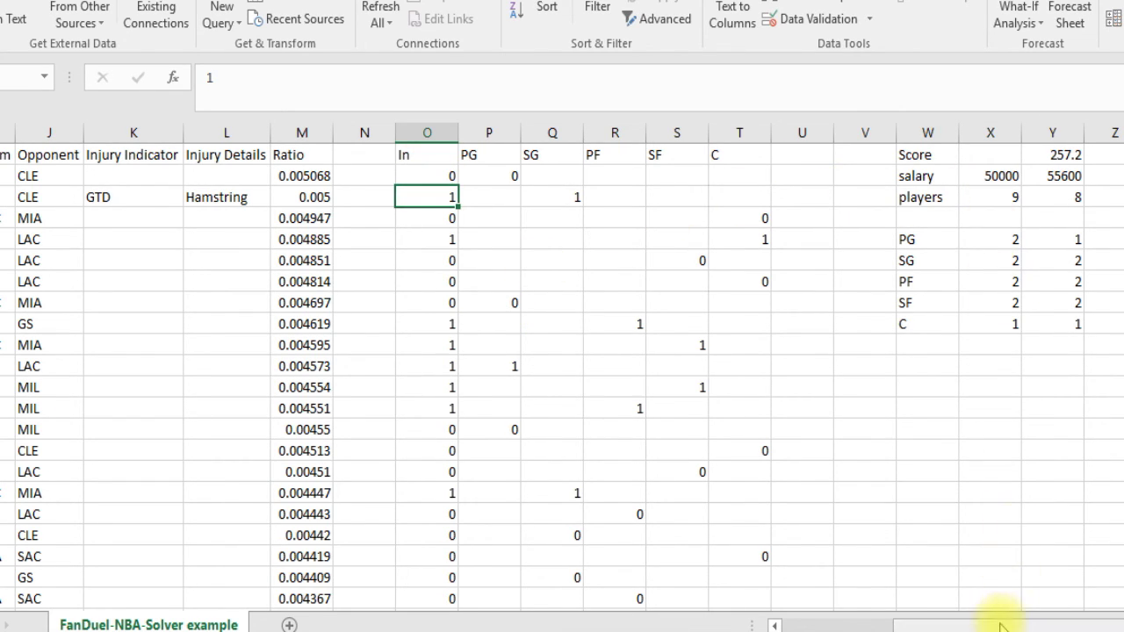
Put point guard Rondo into the lineup by setting his In value in O8 to 1.
{"action": "left_click_drag", "start_coordinate": [998, 624], "coordinate": [840, 627]}
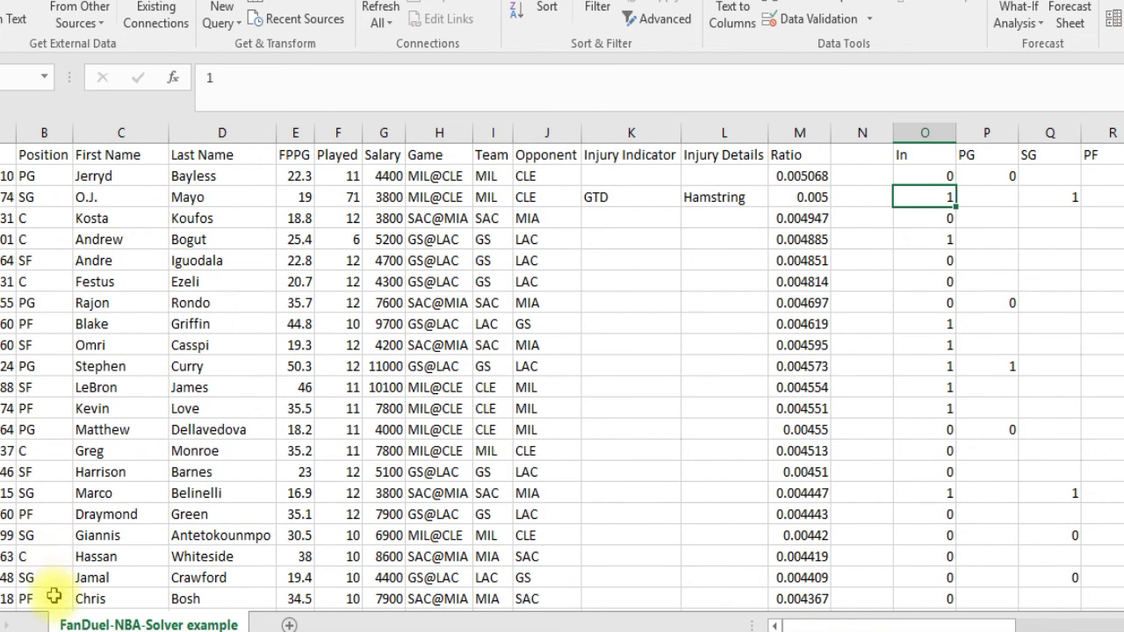
{"action": "left_click", "coordinate": [43, 303]}
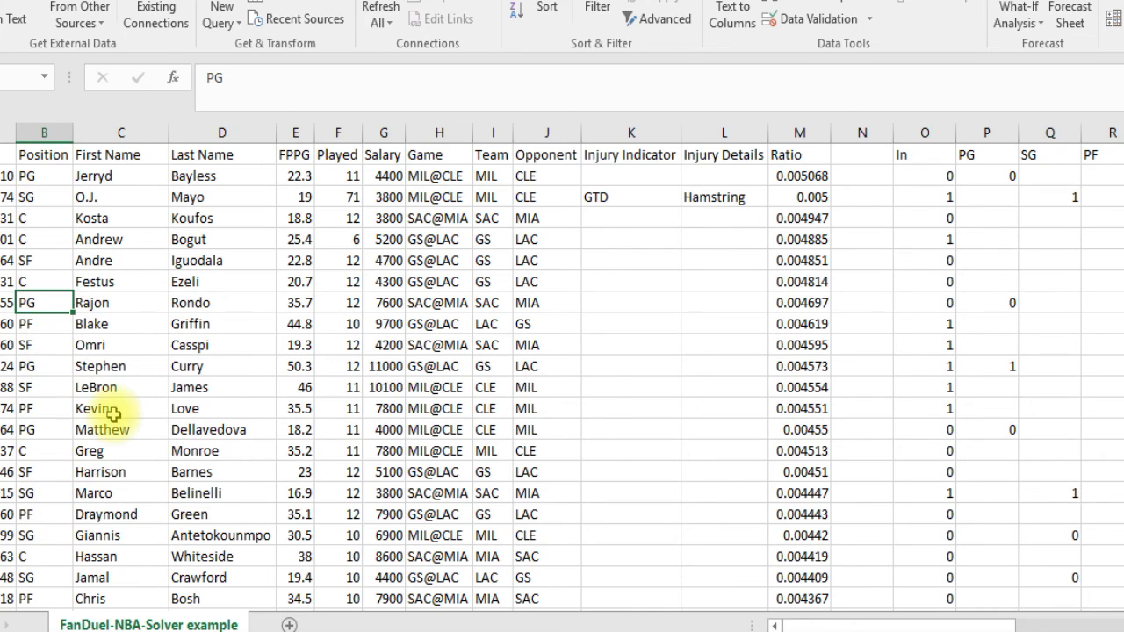
{"action": "key", "text": "Right"}
{"action": "key", "text": "Right"}
{"action": "key", "text": "Right"}
{"action": "key", "text": "Right"}
{"action": "key", "text": "Right"}
{"action": "key", "text": "Right"}
{"action": "key", "text": "Right"}
{"action": "key", "text": "Right"}
{"action": "key", "text": "Right"}
{"action": "key", "text": "Right"}
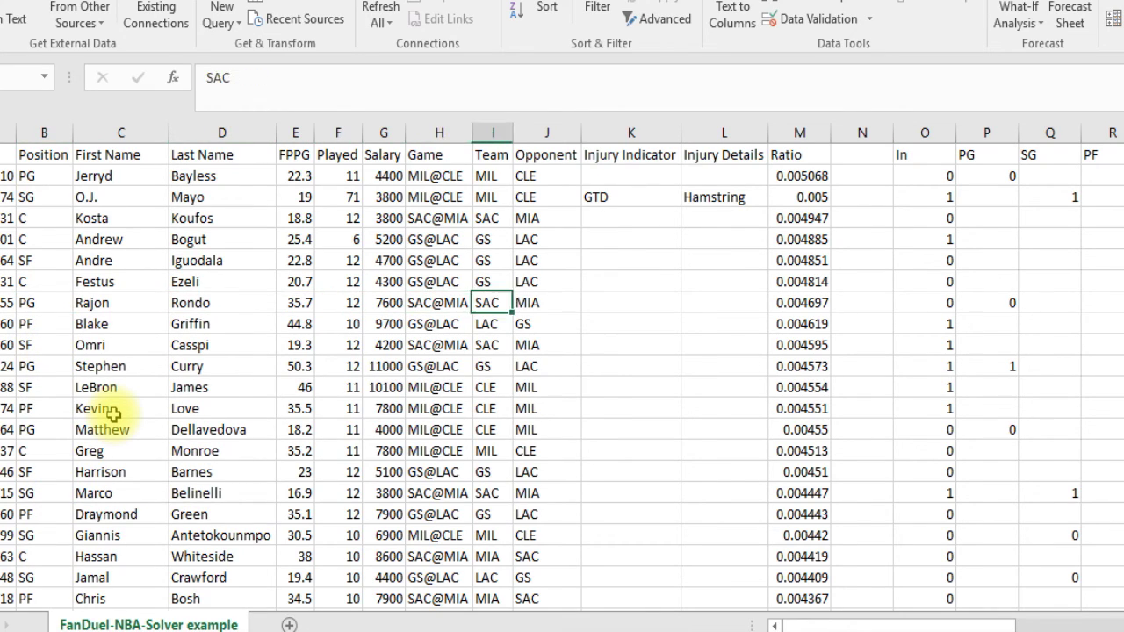
{"action": "key", "text": "Right"}
{"action": "key", "text": "Right"}
{"action": "key", "text": "Right"}
{"action": "key", "text": "Right"}
{"action": "key", "text": "Right"}
{"action": "key", "text": "Right"}
{"action": "key", "text": "Right"}
{"action": "key", "text": "Right"}
{"action": "key", "text": "Right"}
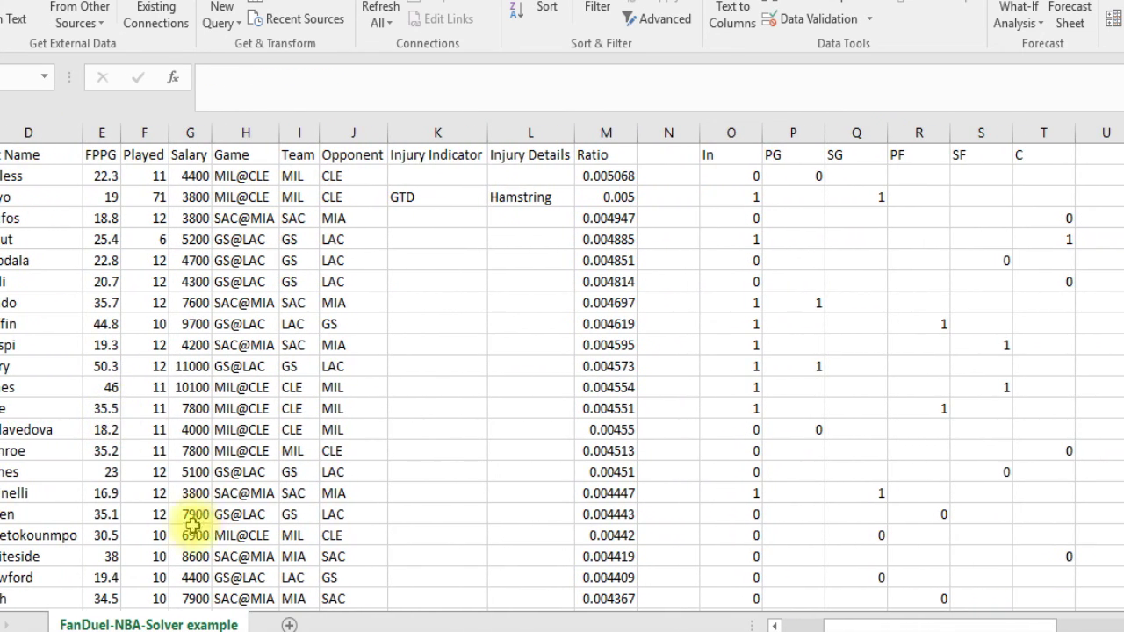
Check the lineup table in columns AG and AH, examining the two PG lookups after the player swap.
{"action": "left_click_drag", "start_coordinate": [905, 625], "coordinate": [1080, 622]}
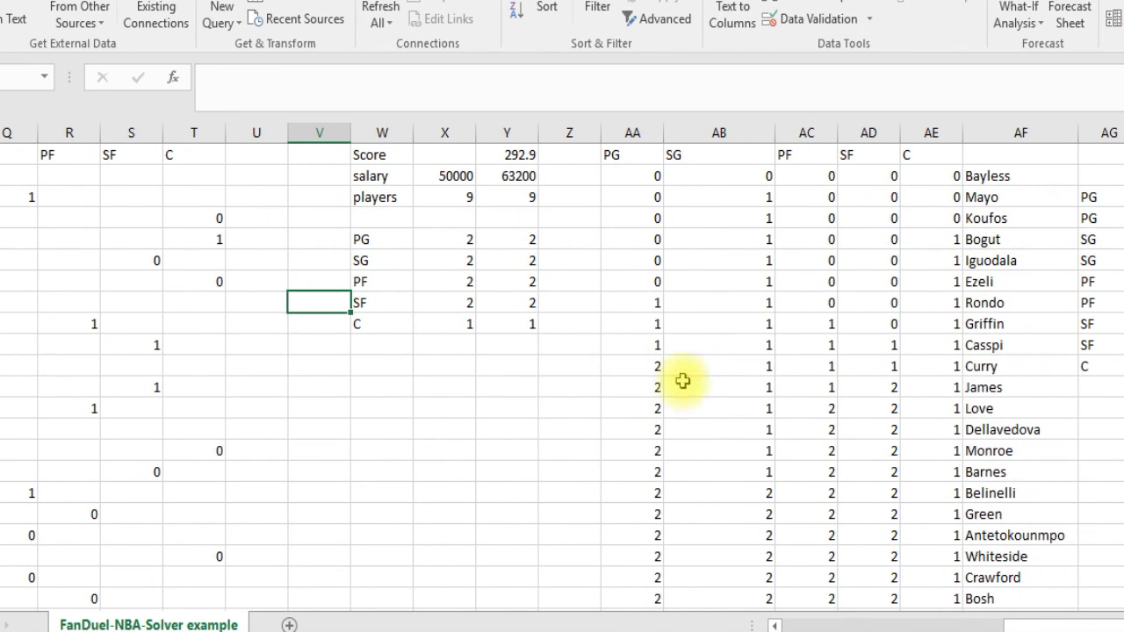
{"action": "left_click_drag", "start_coordinate": [1077, 619], "coordinate": [1093, 621]}
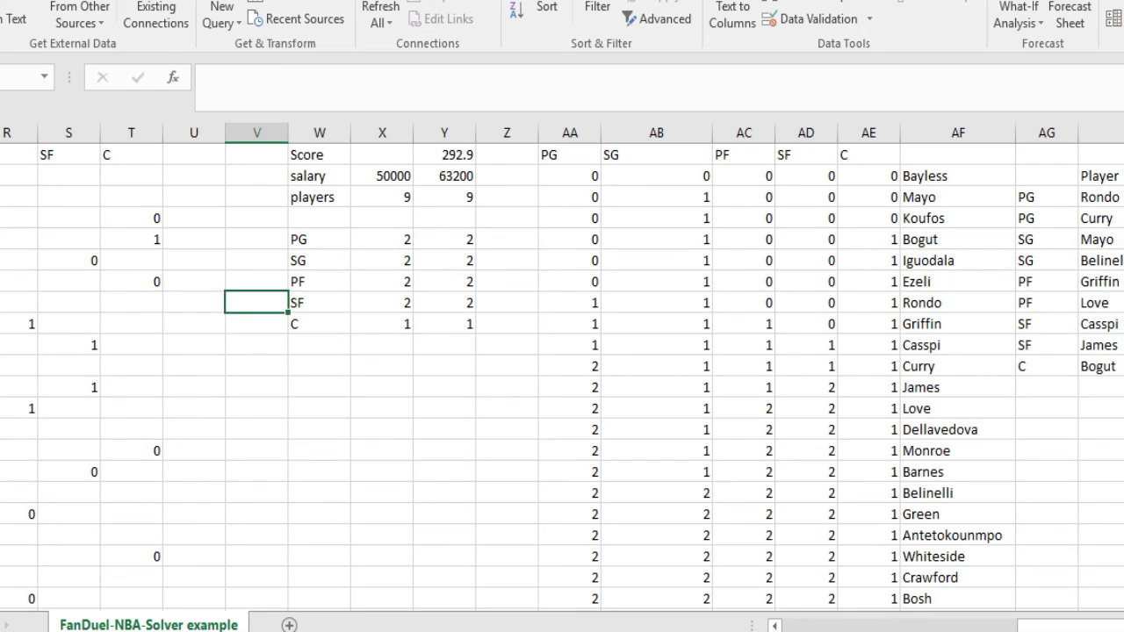
{"action": "scroll", "coordinate": [1106, 492], "scroll_direction": "right", "scroll_amount": 3}
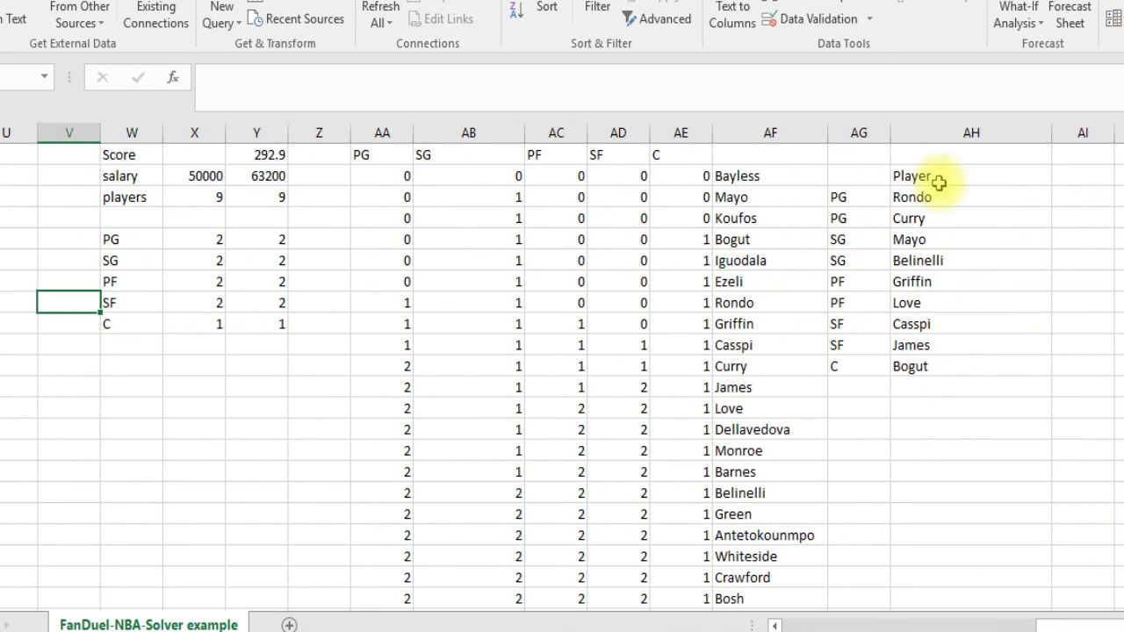
{"action": "left_click", "coordinate": [936, 199]}
{"action": "left_click", "coordinate": [934, 218]}
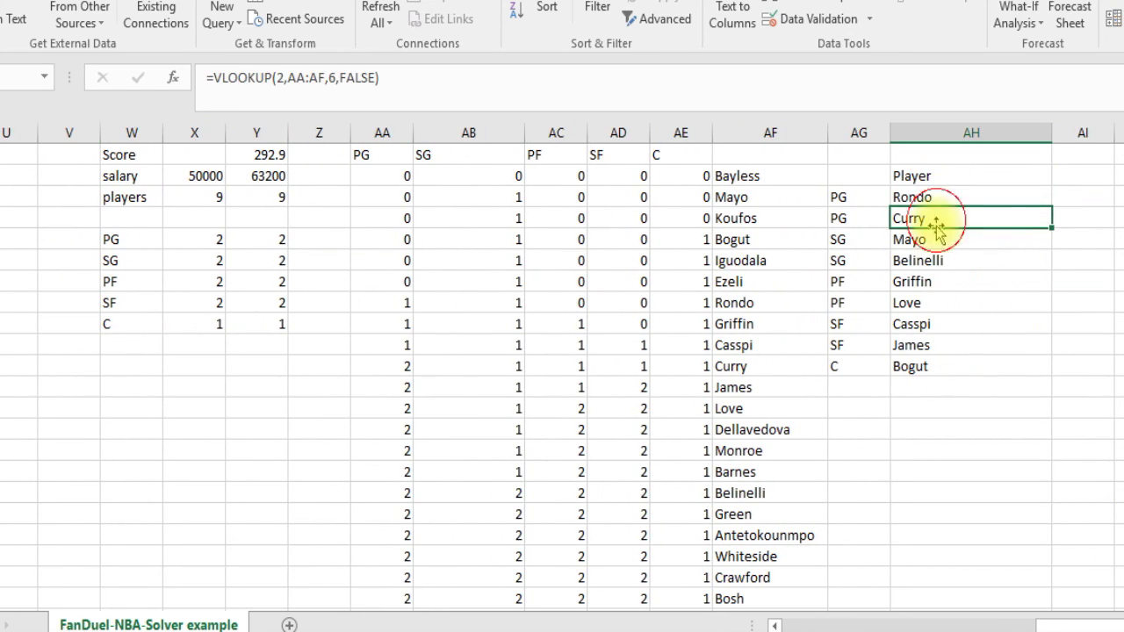
{"action": "left_click", "coordinate": [944, 385]}
{"action": "left_click", "coordinate": [876, 389]}
{"action": "left_click", "coordinate": [873, 423]}
{"action": "left_click", "coordinate": [971, 426]}
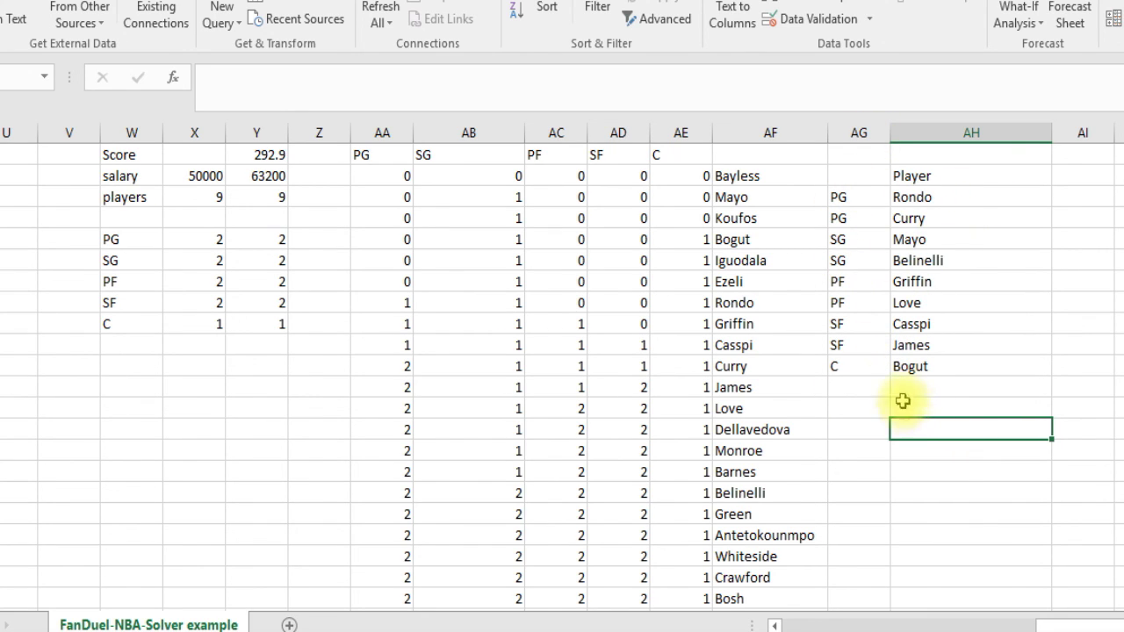
{"action": "left_click", "coordinate": [1072, 195]}
{"action": "left_click", "coordinate": [1072, 170]}
{"action": "left_click_drag", "start_coordinate": [1071, 198], "coordinate": [1072, 185]}
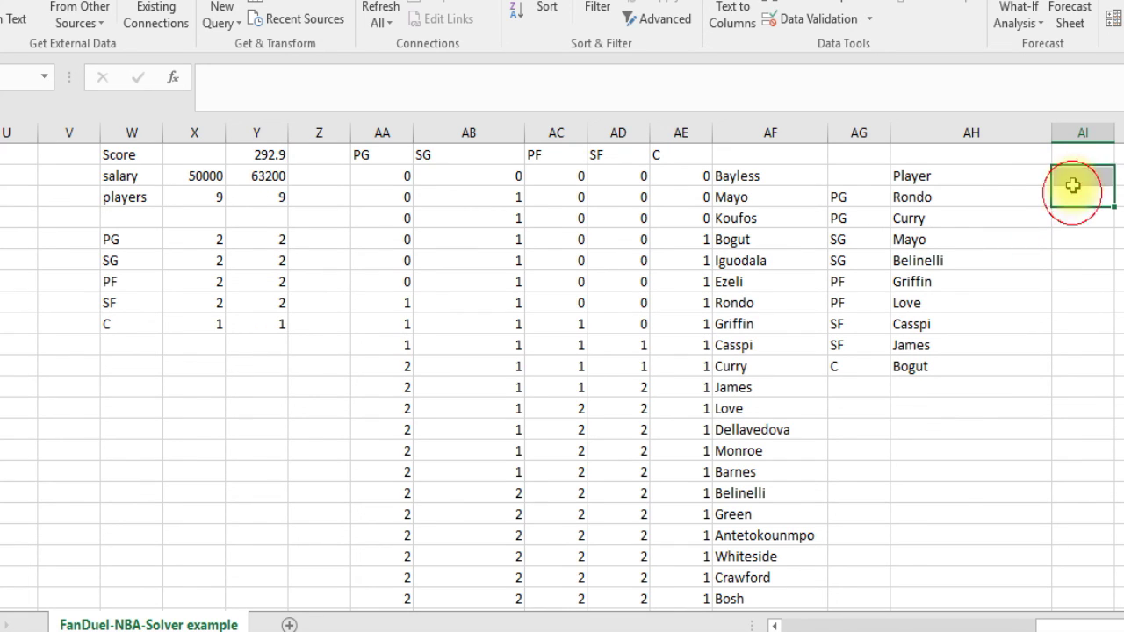
{"action": "left_click", "coordinate": [954, 198]}
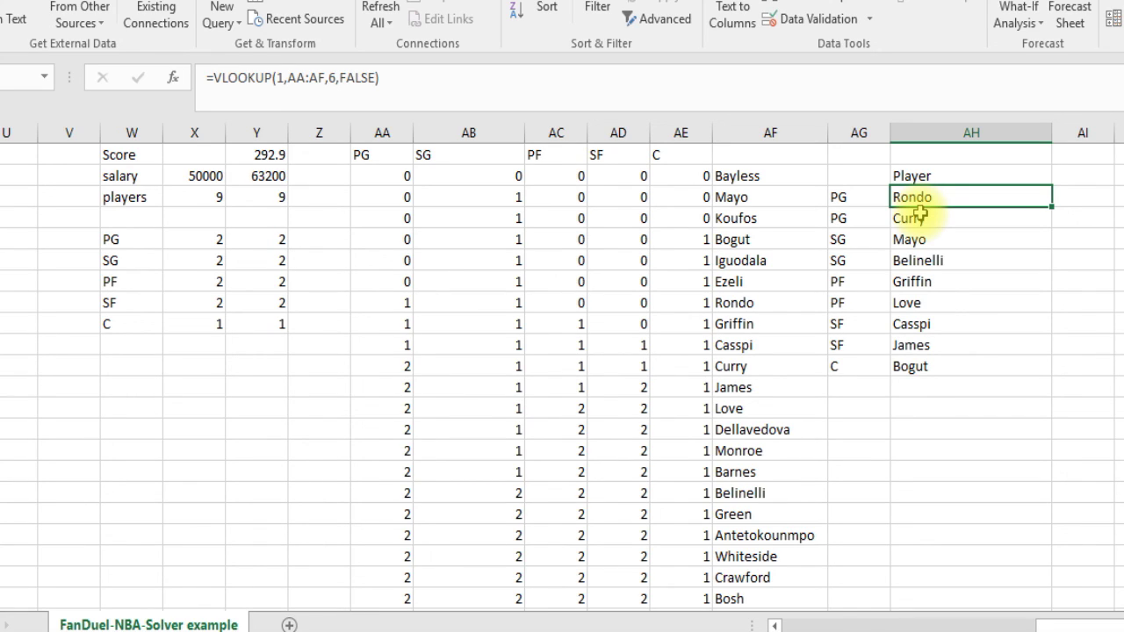
{"action": "left_click", "coordinate": [918, 410]}
{"action": "left_click", "coordinate": [871, 412]}
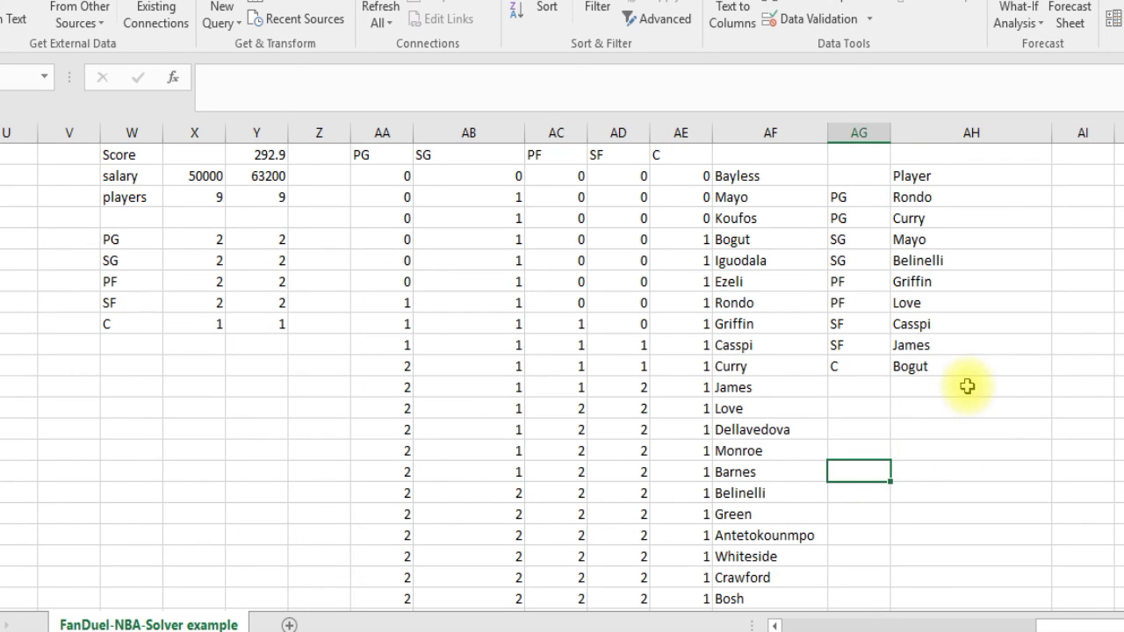
{"action": "left_click", "coordinate": [953, 408]}
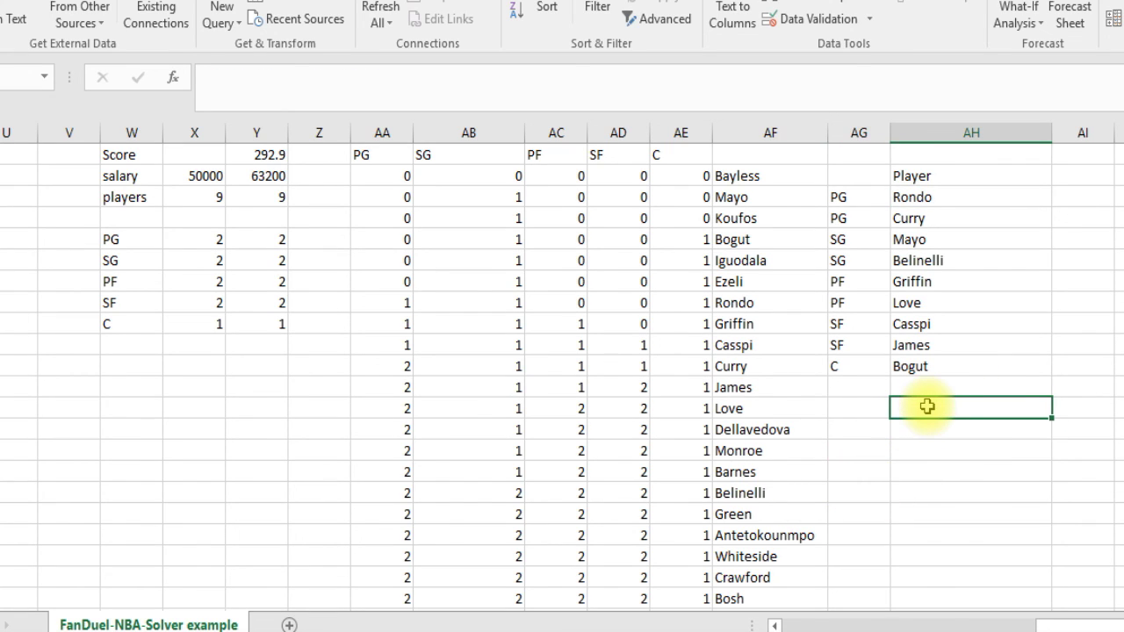